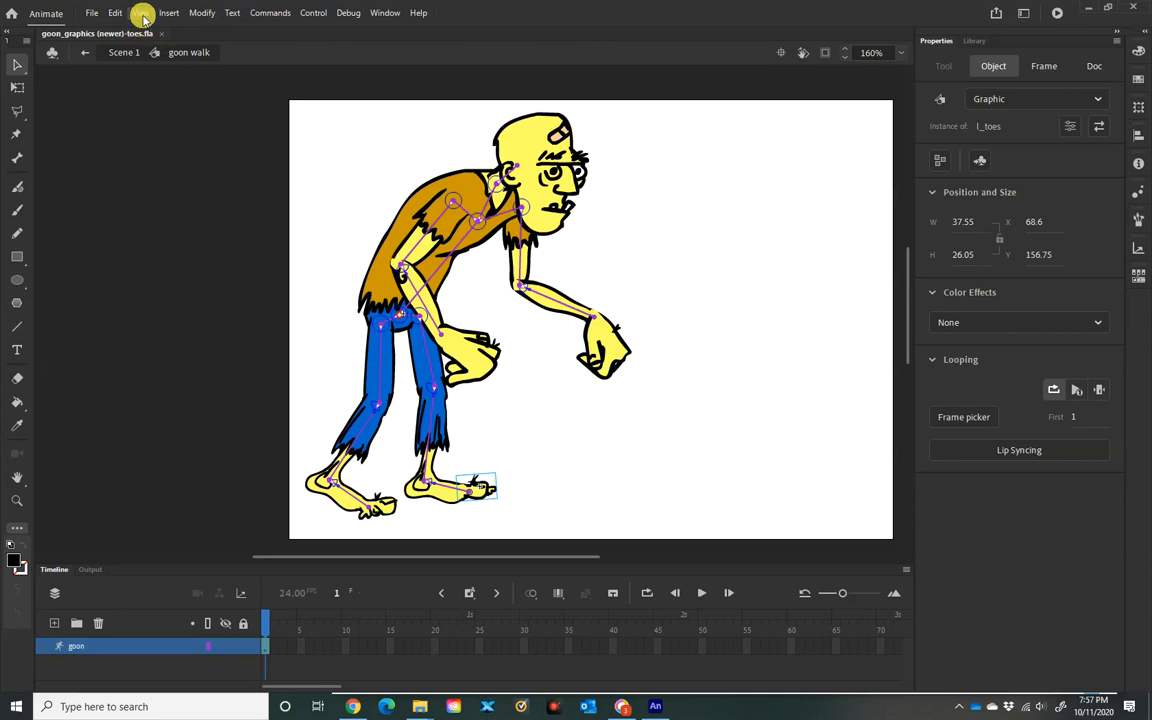
- Show the rulers and place a horizontal guide along the sole of the front foot
{"action": "left_click", "coordinate": [141, 13]}
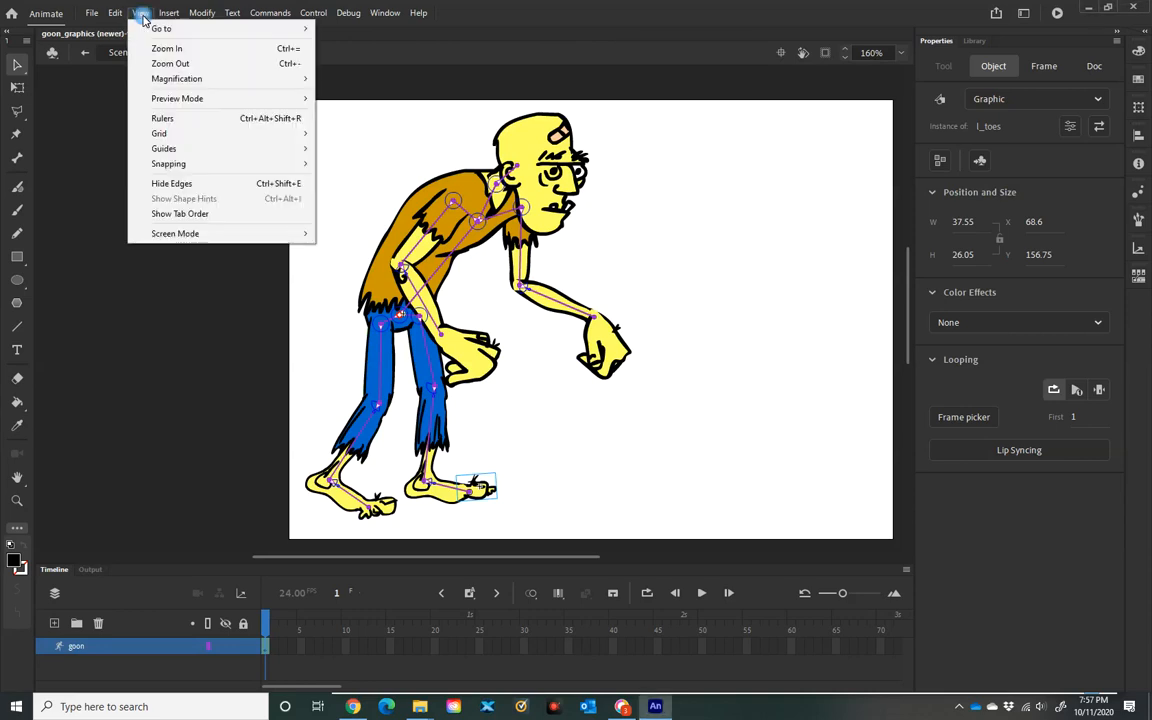
{"action": "left_click", "coordinate": [160, 118]}
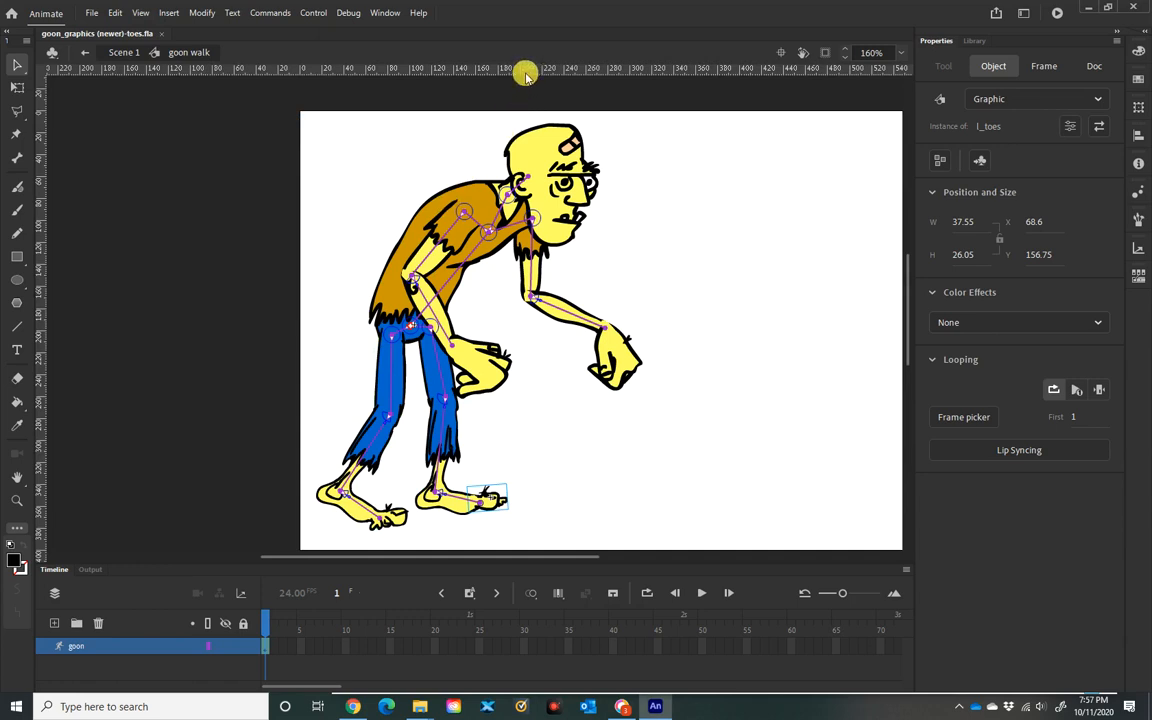
{"action": "left_click_drag", "start_coordinate": [526, 74], "coordinate": [535, 508]}
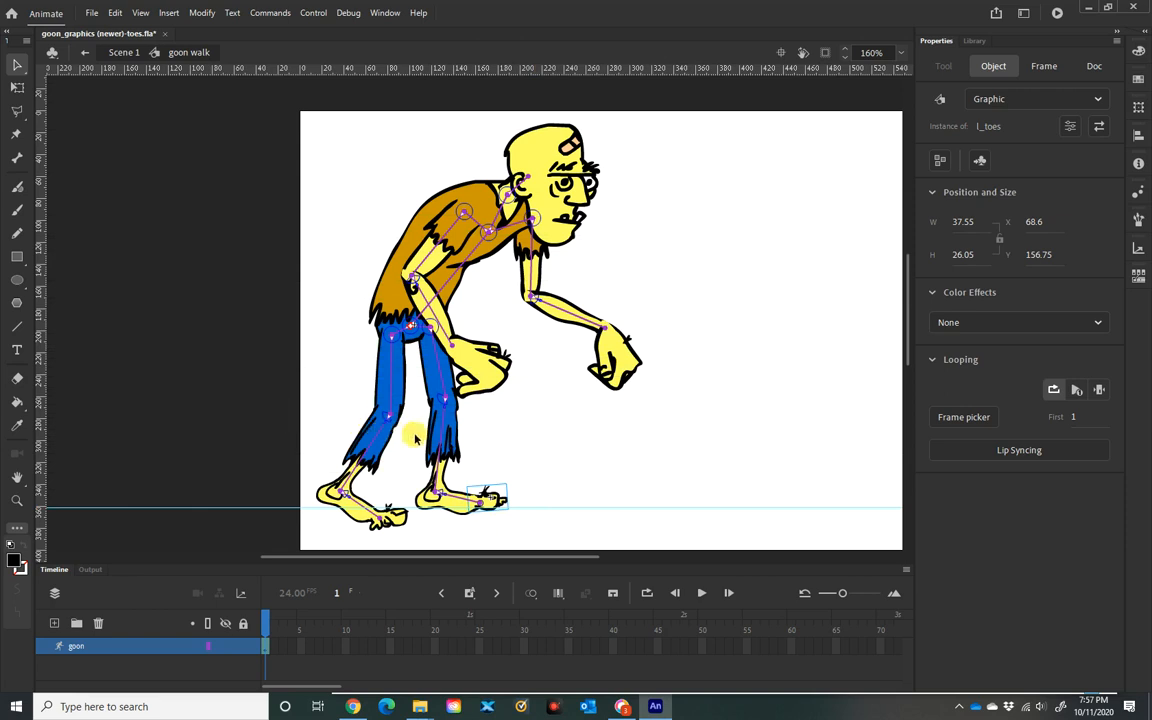
- Spread the legs into a wide stride with both feet near the ground and add a lower horizontal guide at the rear foot's toes
{"action": "mouse_move", "coordinate": [443, 438]}
{"action": "left_mouse_down"}
{"action": "mouse_move", "coordinate": [458, 430]}
{"action": "mouse_move", "coordinate": [469, 447]}
{"action": "mouse_move", "coordinate": [463, 438]}
{"action": "left_mouse_up"}
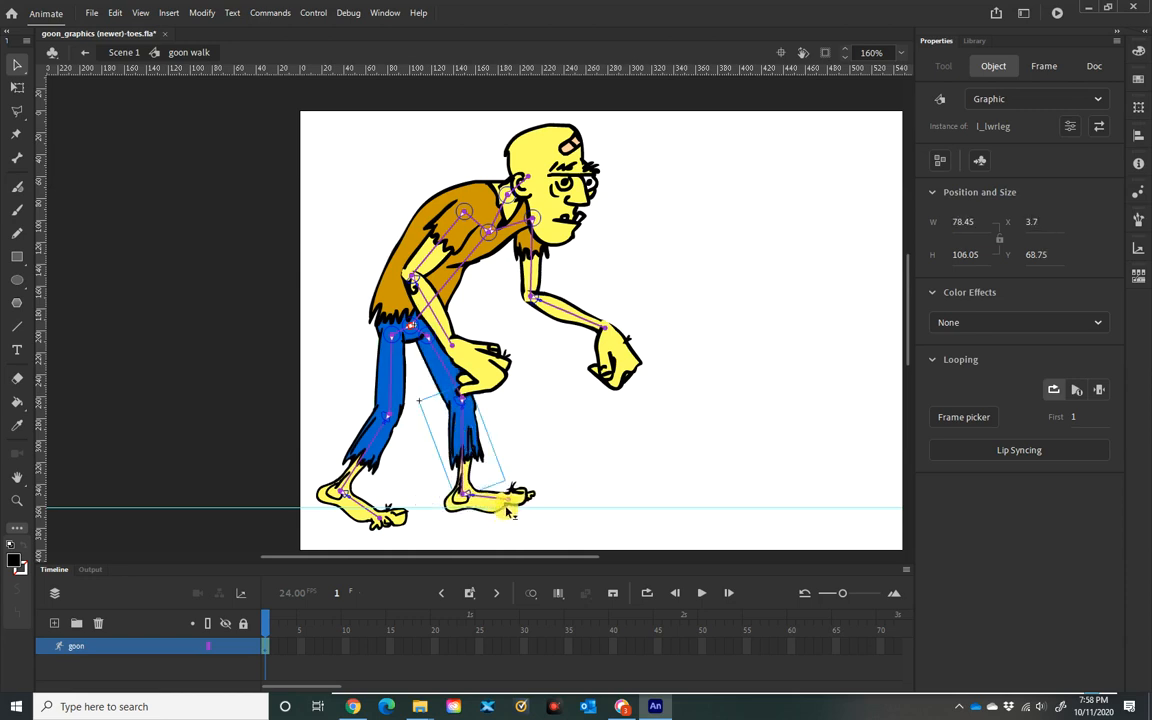
{"action": "left_click_drag", "start_coordinate": [519, 505], "coordinate": [529, 510]}
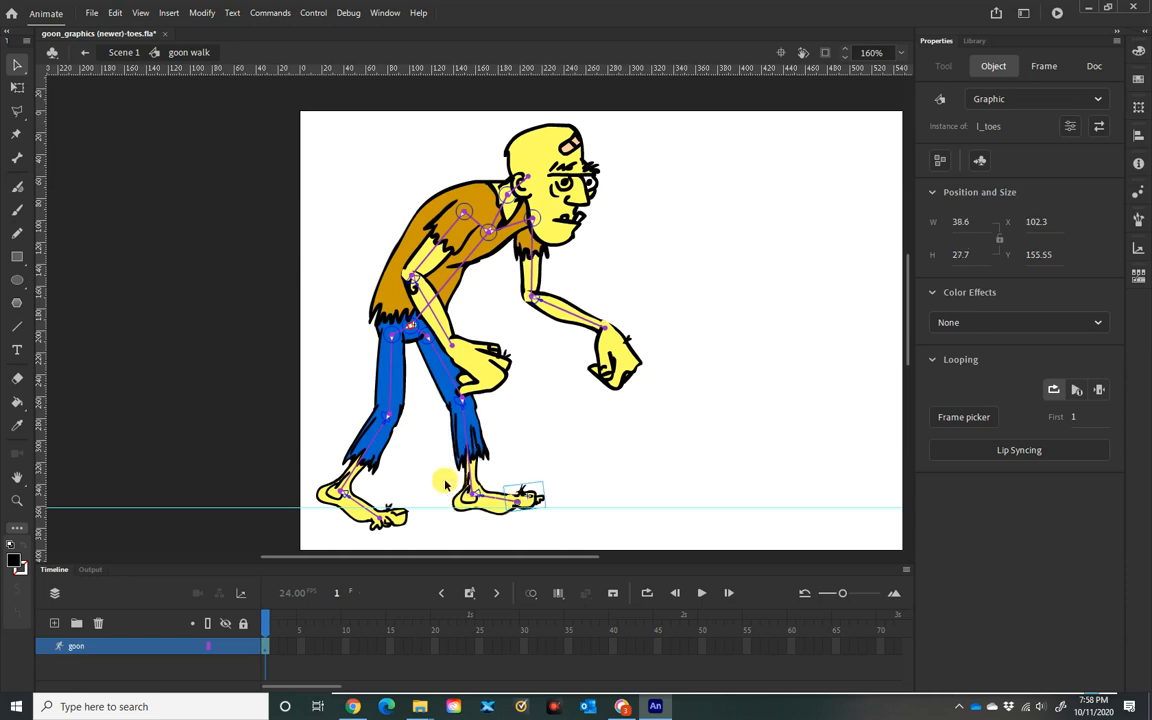
{"action": "left_click_drag", "start_coordinate": [371, 450], "coordinate": [350, 447]}
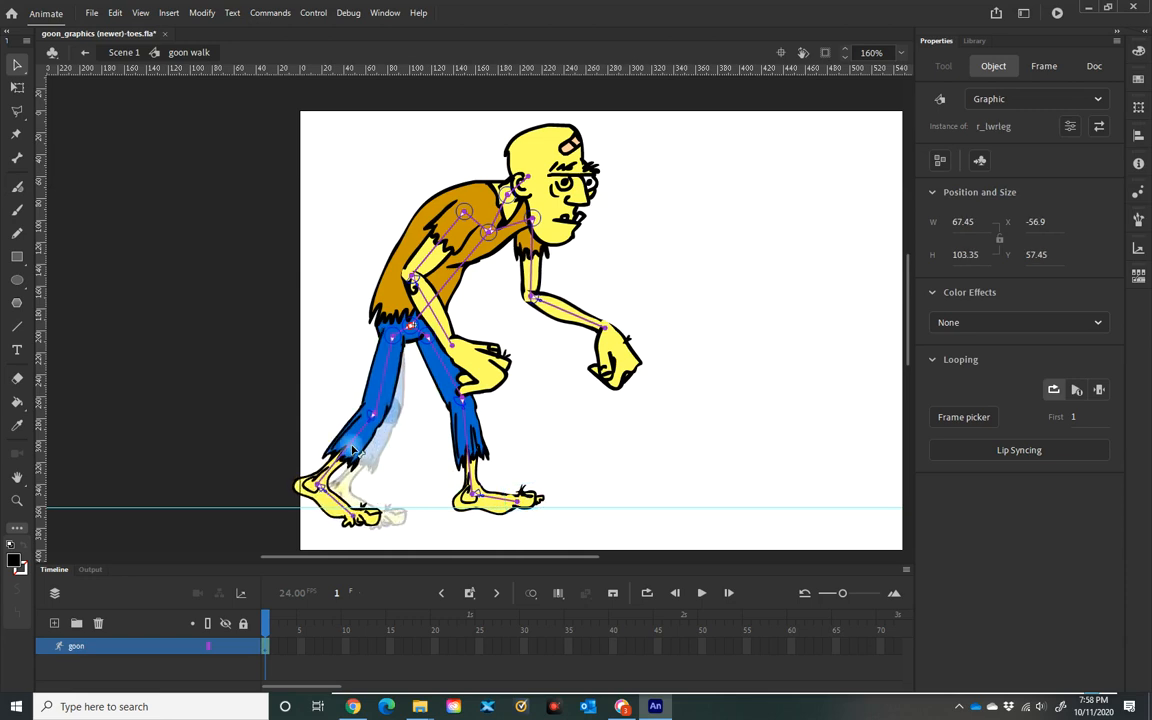
{"action": "left_click_drag", "start_coordinate": [372, 520], "coordinate": [363, 519]}
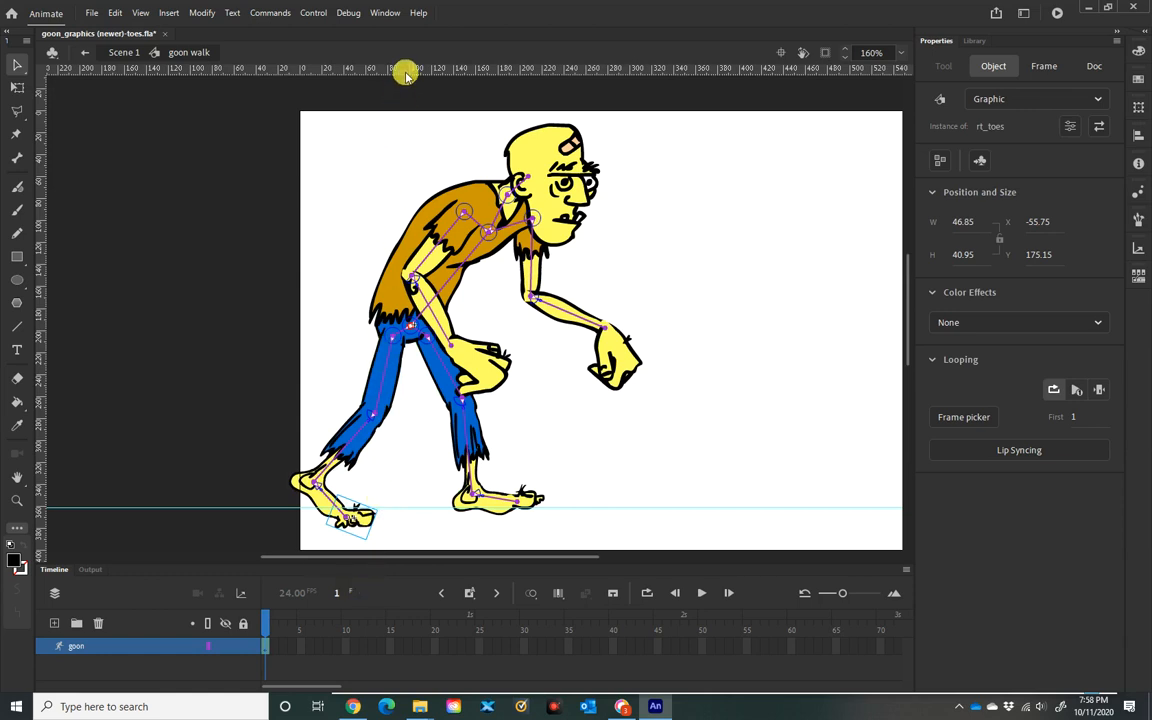
{"action": "mouse_move", "coordinate": [405, 72]}
{"action": "left_mouse_down"}
{"action": "mouse_move", "coordinate": [419, 162]}
{"action": "mouse_move", "coordinate": [419, 478]}
{"action": "mouse_move", "coordinate": [407, 524]}
{"action": "left_mouse_up"}
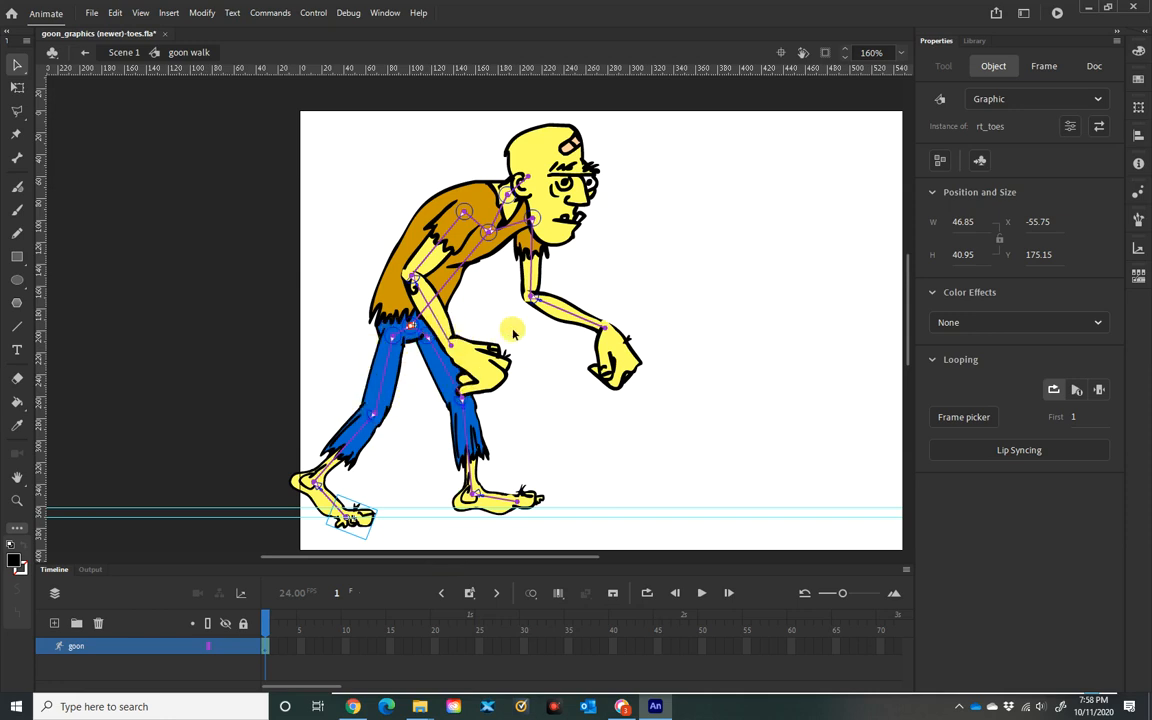
- Pose the arms opposite the legs, swinging the far arm back and the near arm forward with a bent elbow
{"action": "left_click_drag", "start_coordinate": [563, 315], "coordinate": [508, 316]}
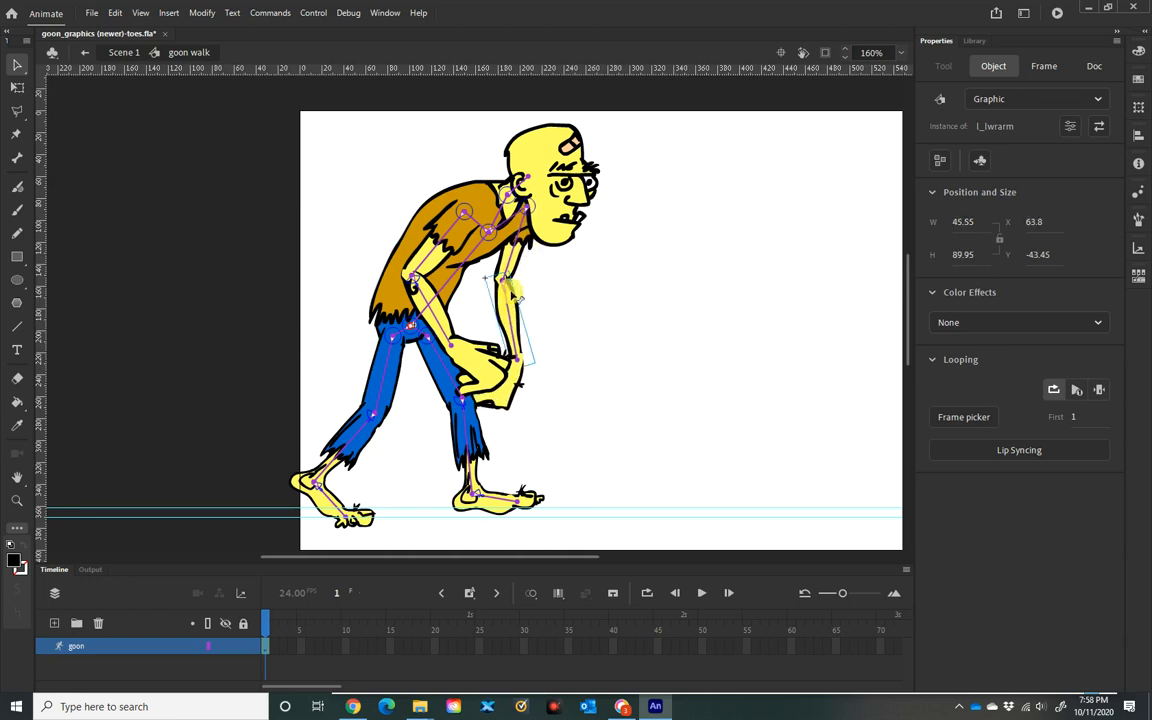
{"action": "left_click_drag", "start_coordinate": [522, 265], "coordinate": [512, 268]}
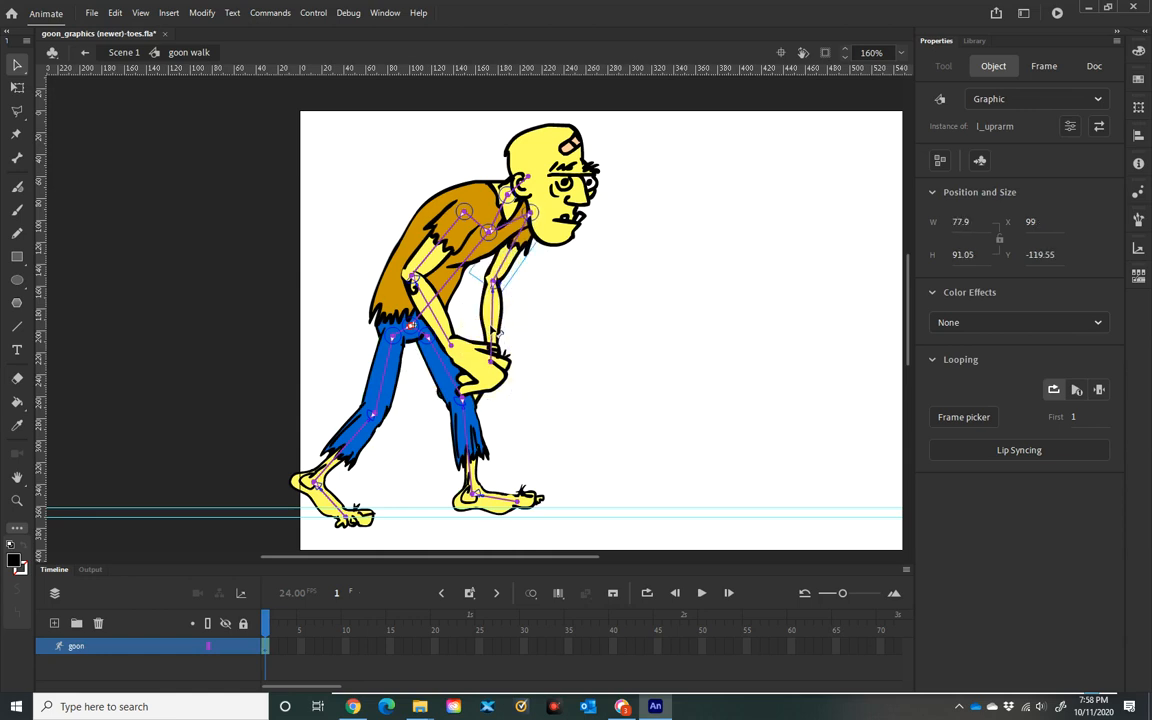
{"action": "mouse_move", "coordinate": [496, 332]}
{"action": "left_mouse_down"}
{"action": "mouse_move", "coordinate": [447, 333]}
{"action": "mouse_move", "coordinate": [458, 342]}
{"action": "mouse_move", "coordinate": [497, 329]}
{"action": "left_mouse_up"}
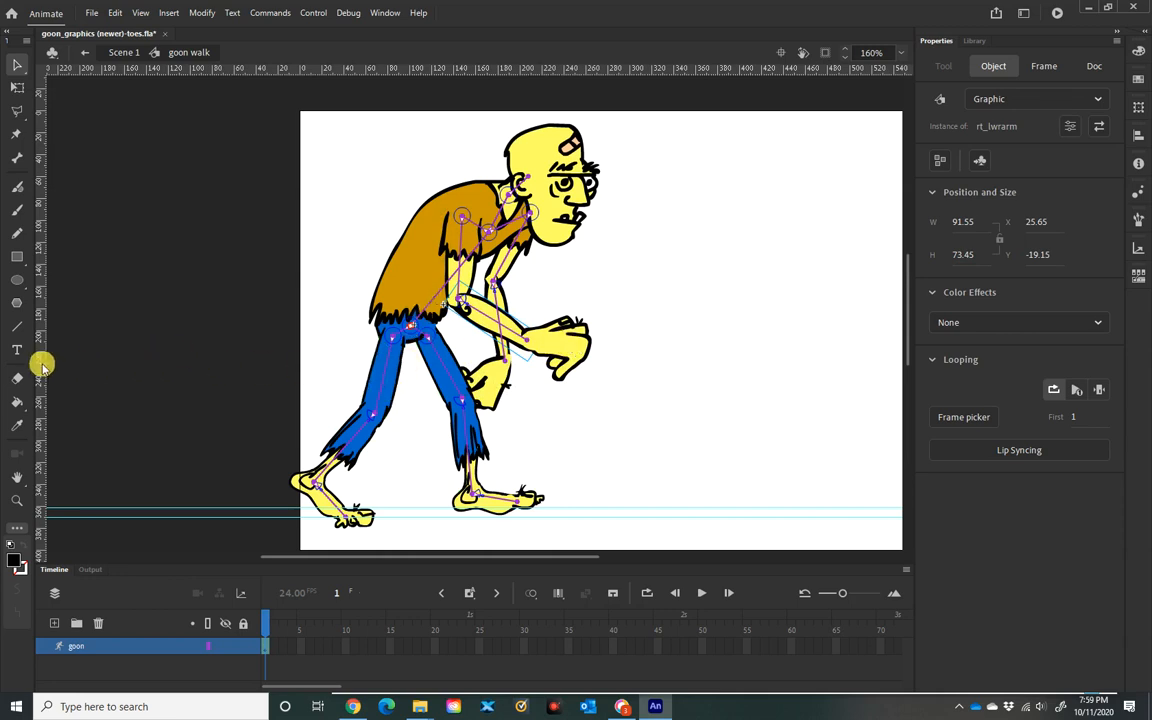
- Add vertical guides marking the stride's width at the rear heel and the front toes
{"action": "left_click_drag", "start_coordinate": [42, 365], "coordinate": [293, 465]}
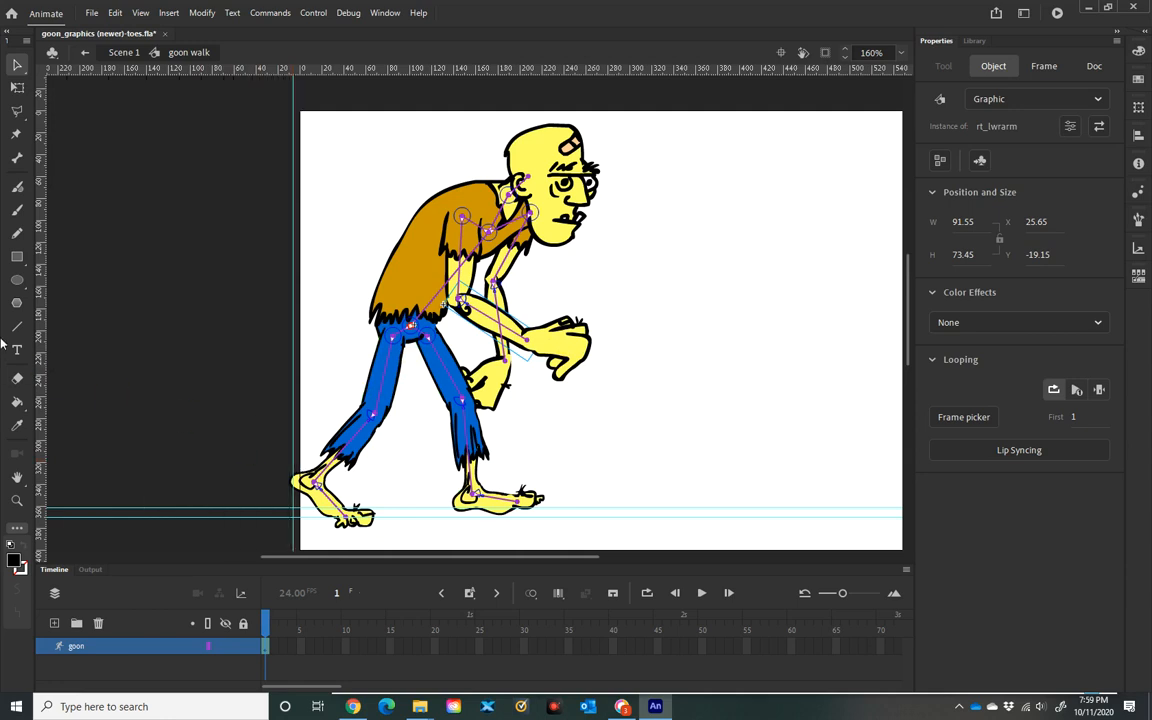
{"action": "left_click_drag", "start_coordinate": [40, 318], "coordinate": [537, 484]}
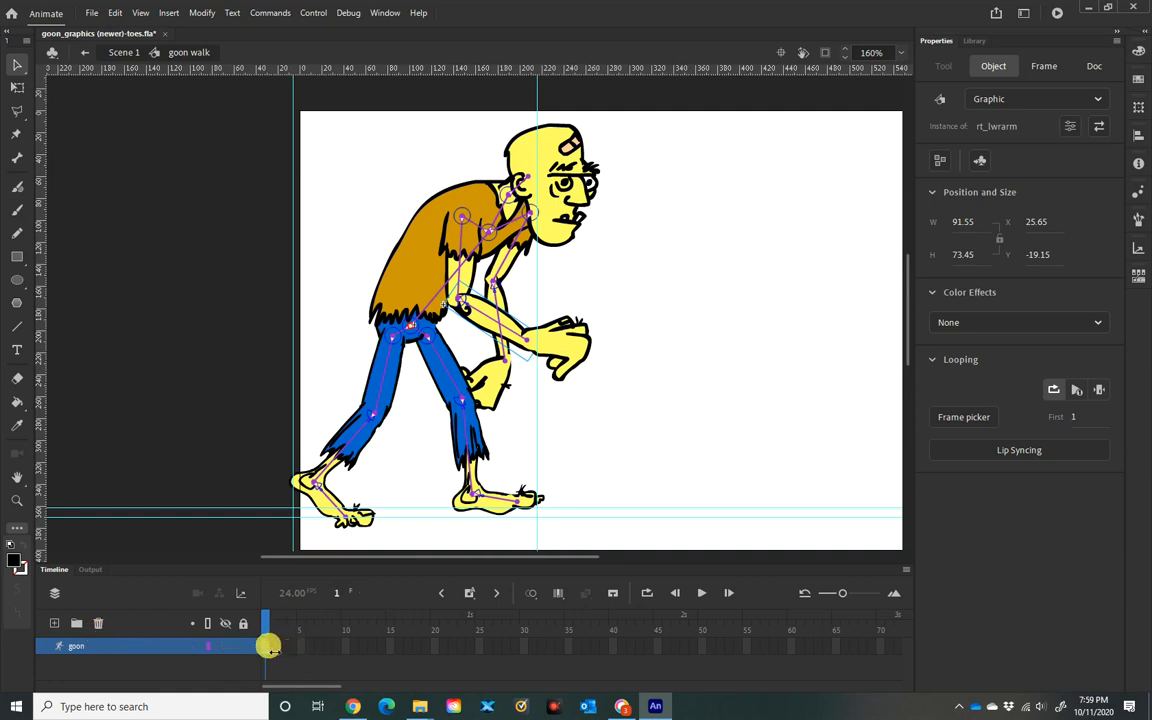
- Extend the goon armature span to frame 25 and return to frame 1
{"action": "left_click_drag", "start_coordinate": [270, 648], "coordinate": [478, 658]}
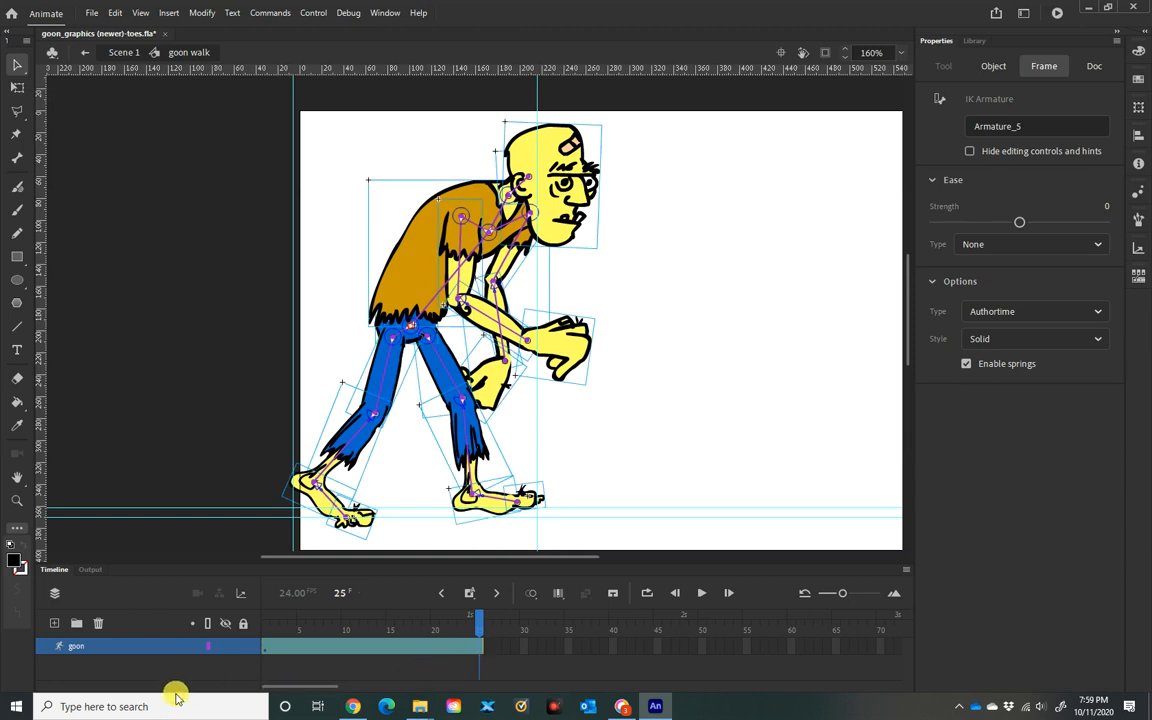
{"action": "left_click", "coordinate": [266, 650]}
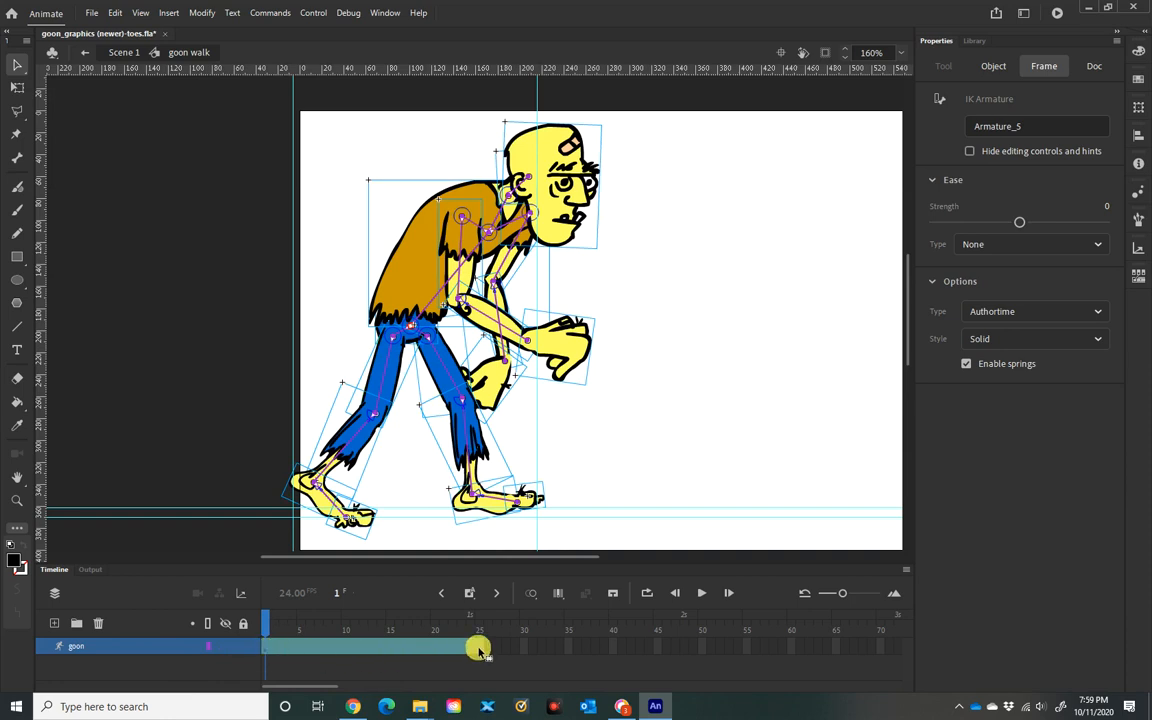
{"action": "left_click", "coordinate": [288, 662]}
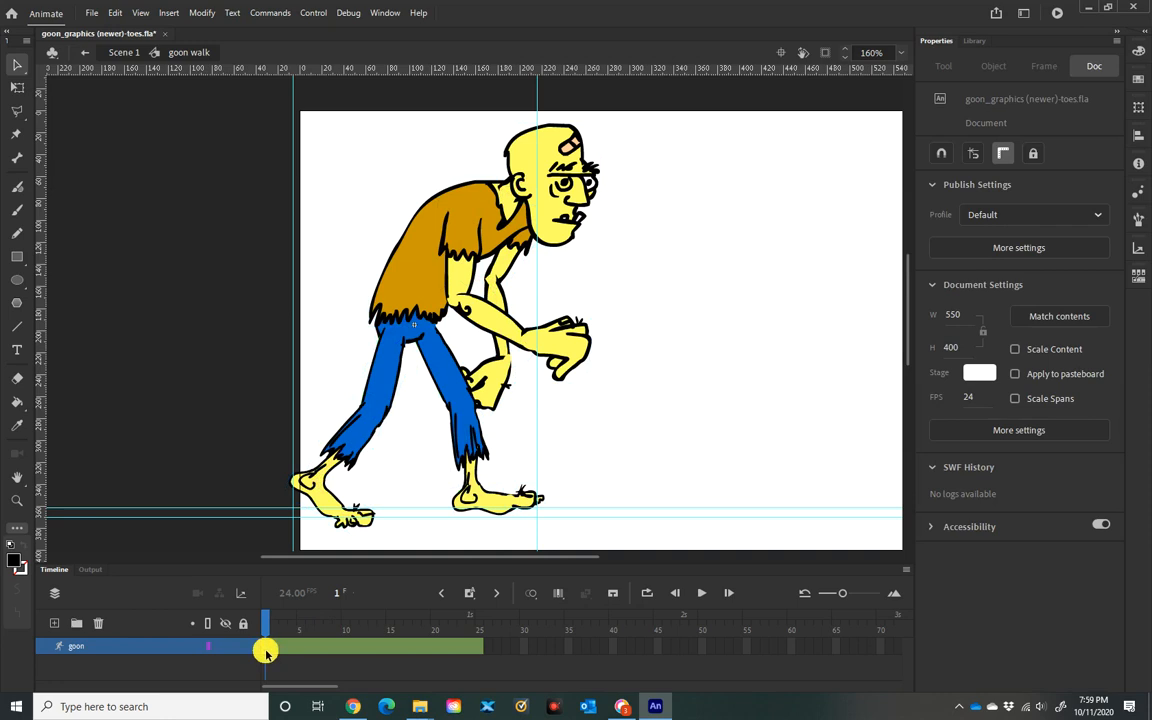
{"action": "left_click", "coordinate": [267, 653]}
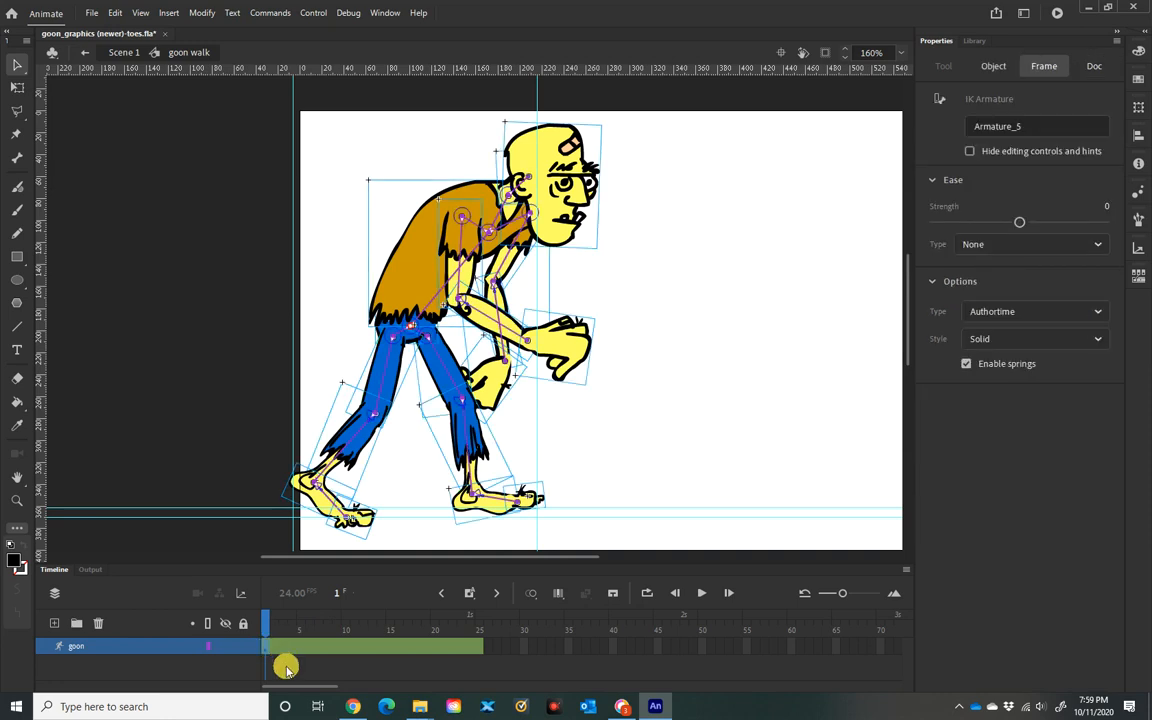
{"action": "left_click", "coordinate": [283, 663]}
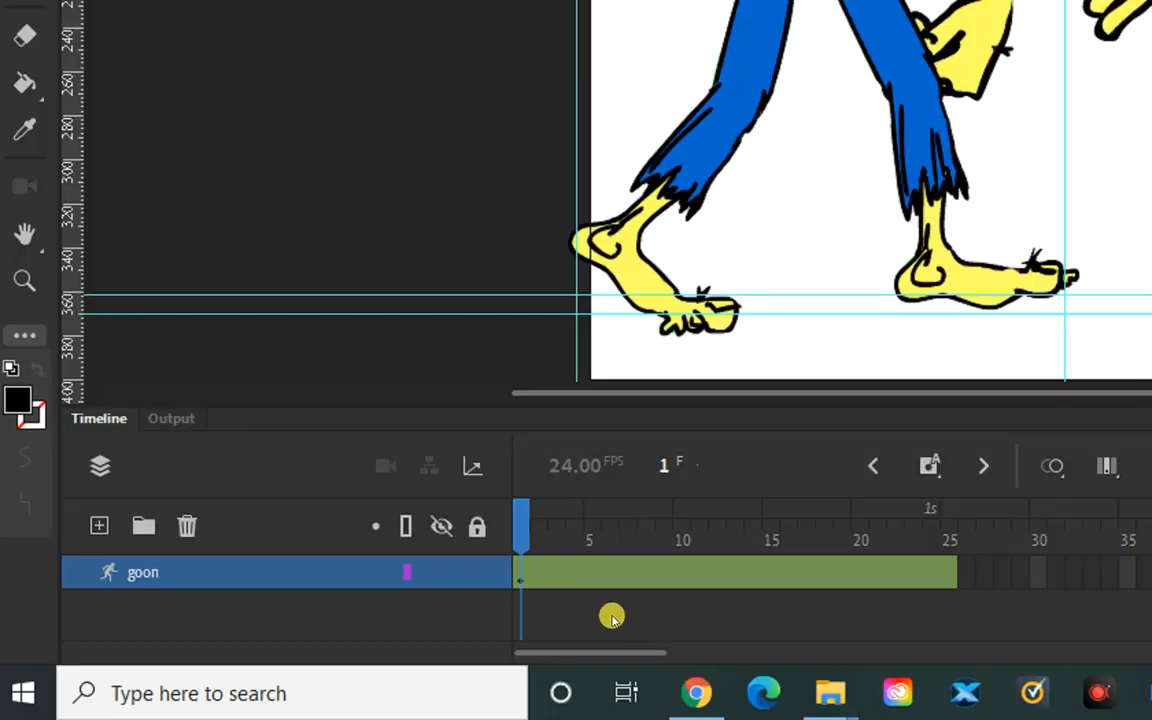
- Copy the goon's pose at frame 1 and paste it at frame 25
{"action": "left_click", "coordinate": [521, 577]}
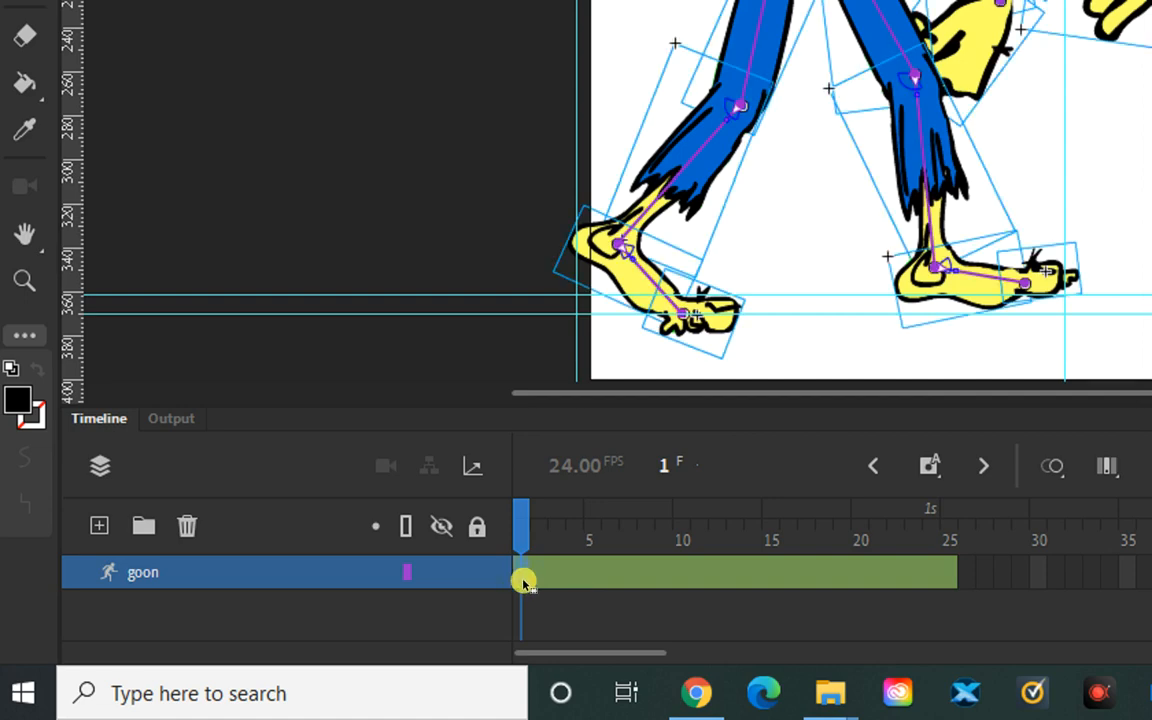
{"action": "right_click", "coordinate": [523, 583]}
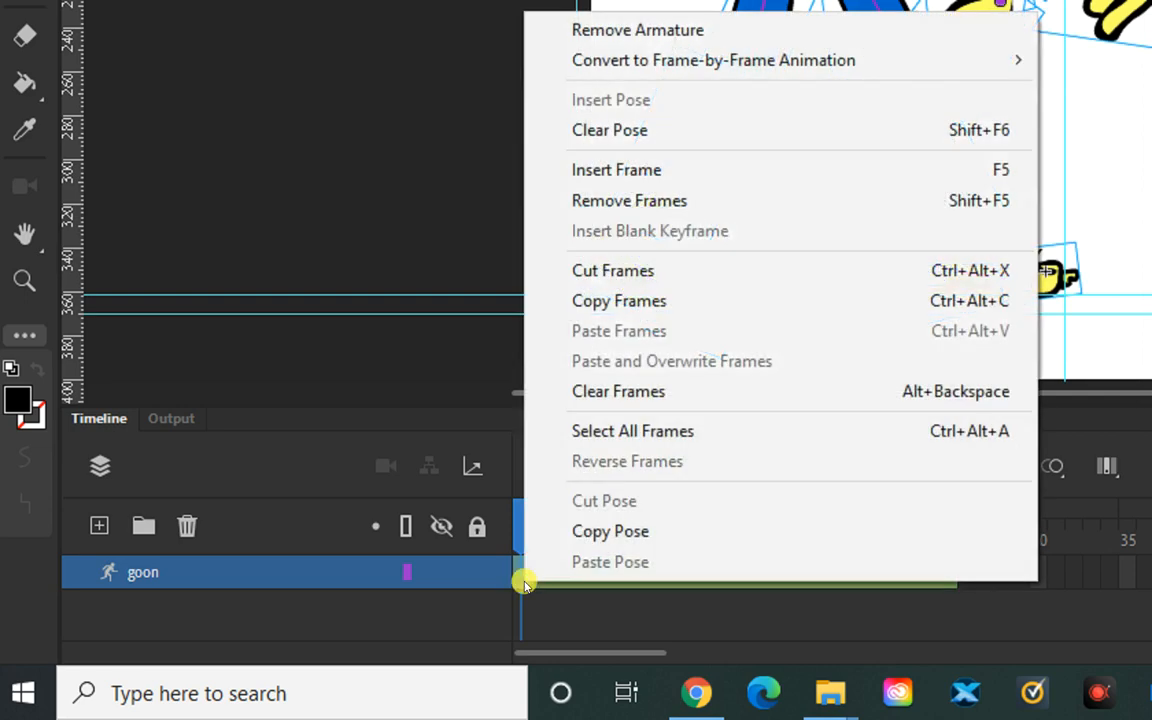
{"action": "left_click", "coordinate": [591, 531]}
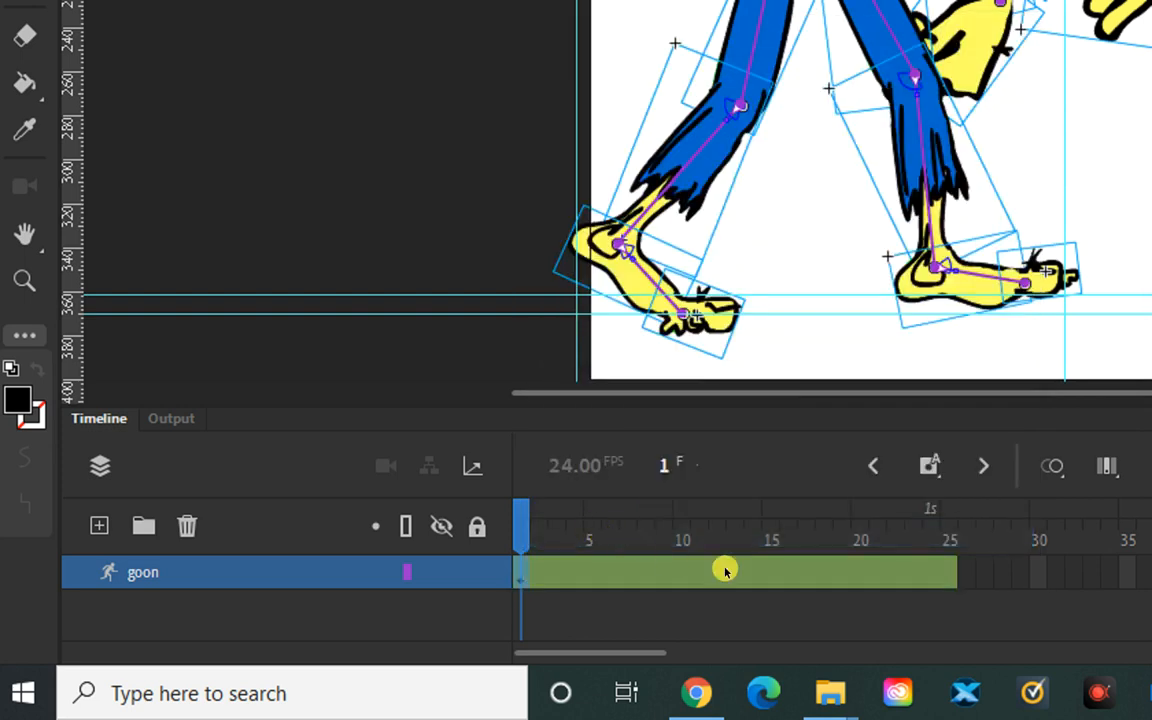
{"action": "left_click", "coordinate": [950, 576]}
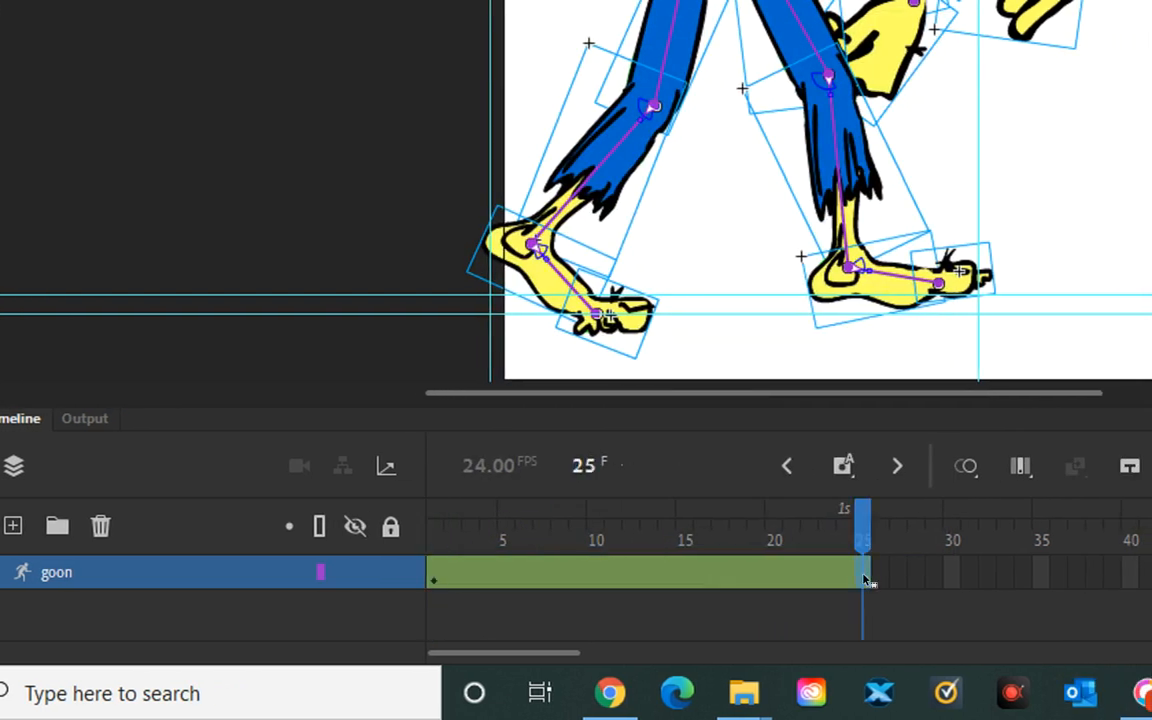
{"action": "left_click", "coordinate": [864, 577]}
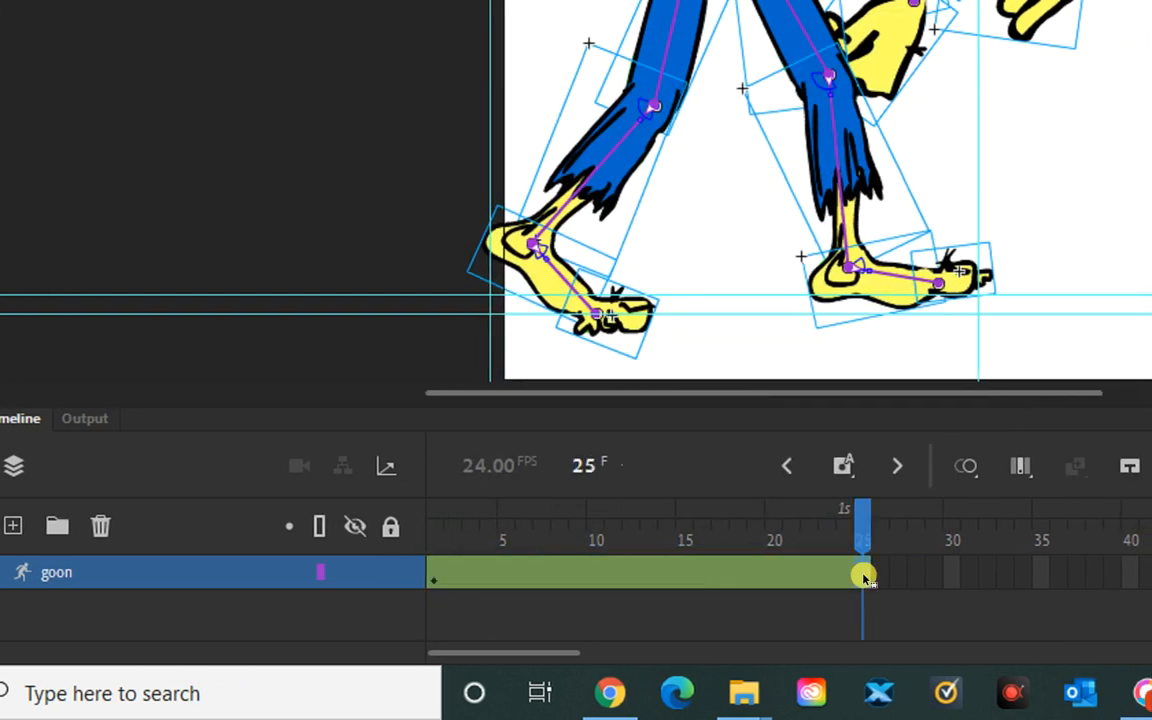
{"action": "right_click", "coordinate": [864, 577]}
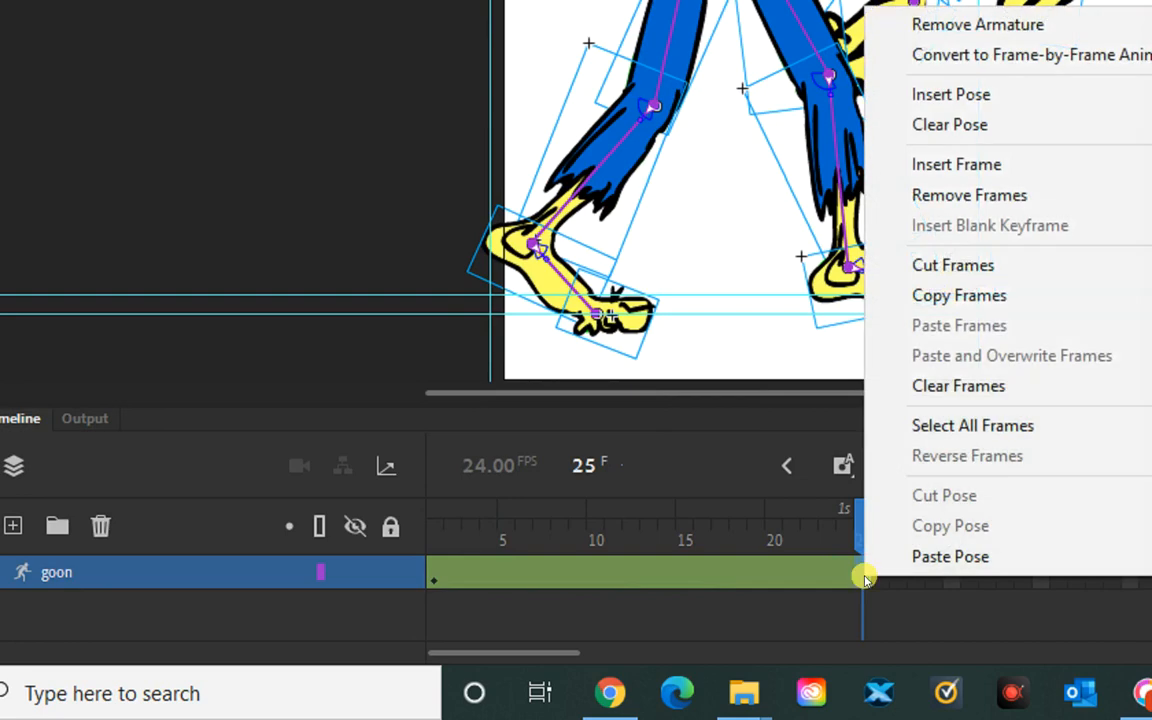
{"action": "left_click", "coordinate": [905, 553]}
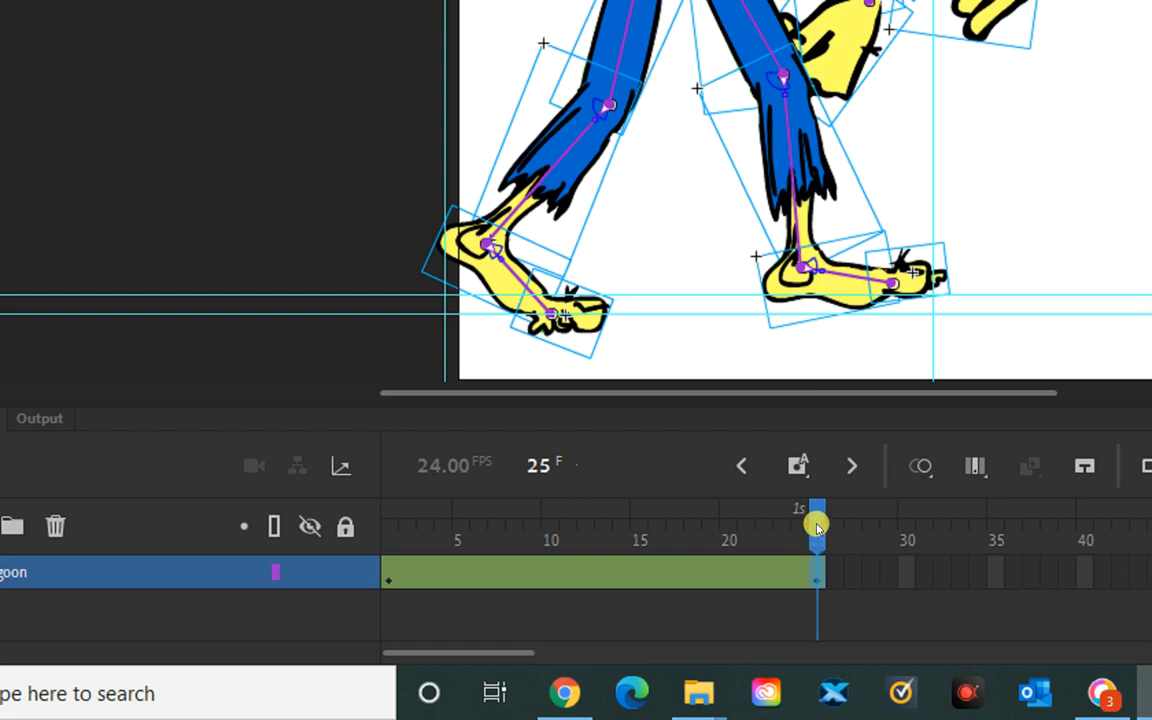
- Paste the copied pose onto the goon armature at frame 12
{"action": "left_click_drag", "start_coordinate": [817, 527], "coordinate": [587, 508]}
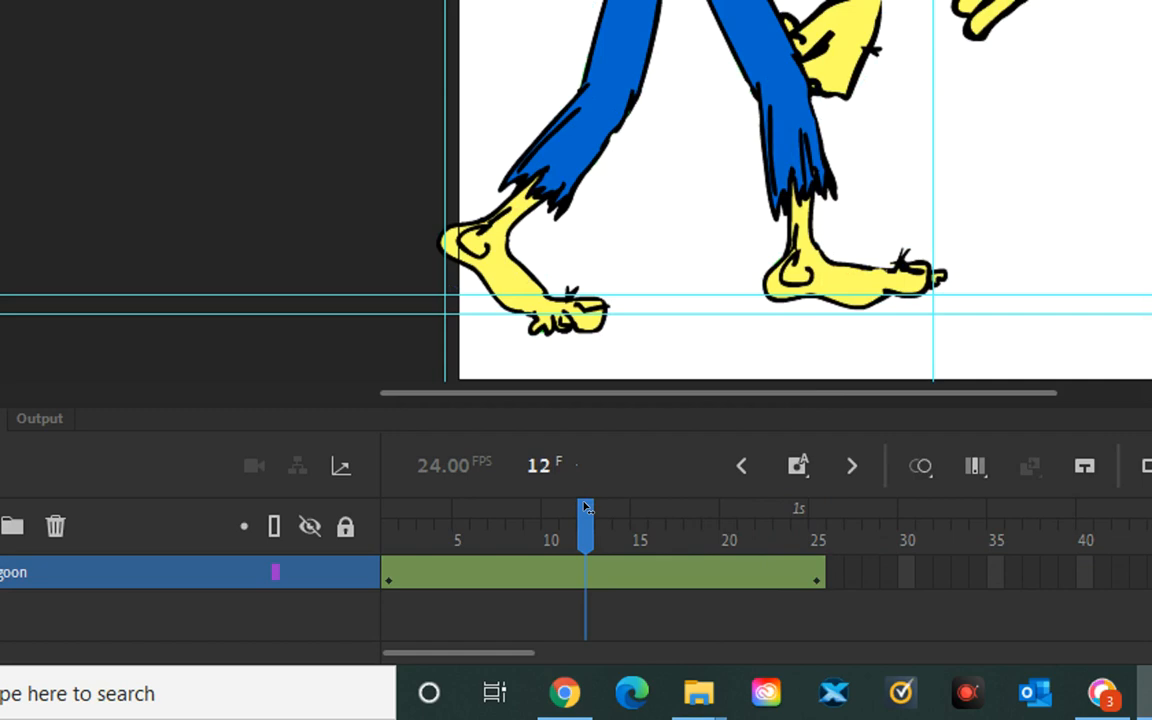
{"action": "left_click", "coordinate": [585, 580]}
{"action": "right_click", "coordinate": [585, 580]}
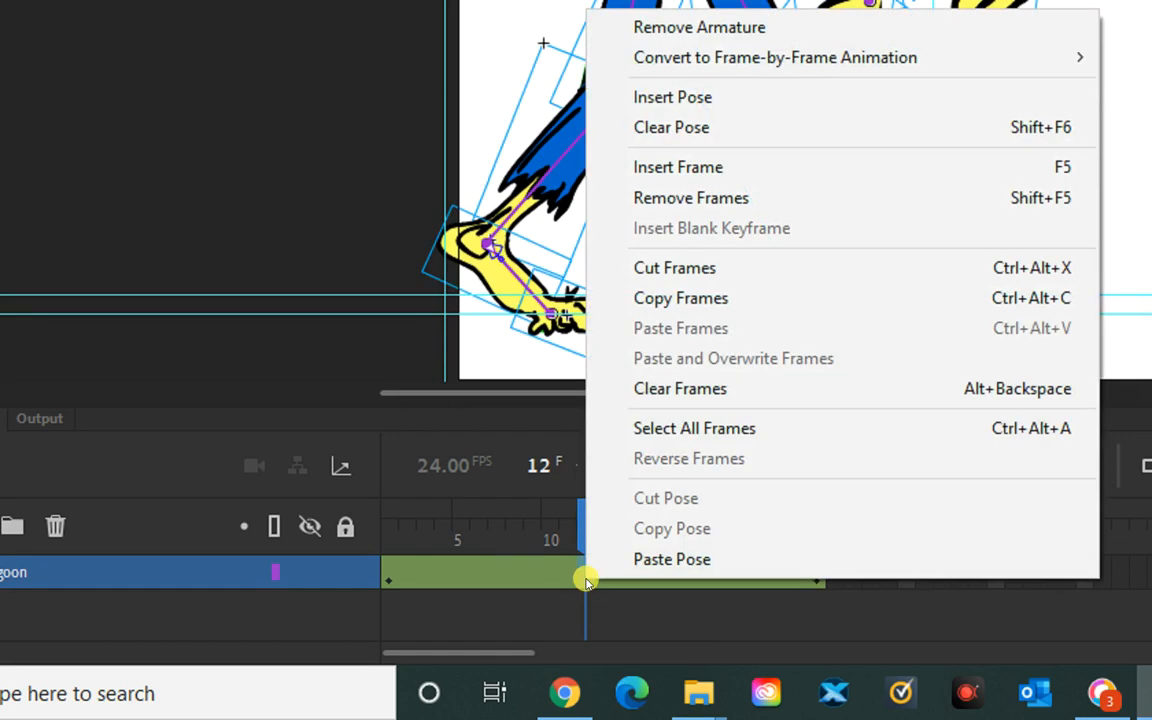
{"action": "left_click", "coordinate": [635, 559]}
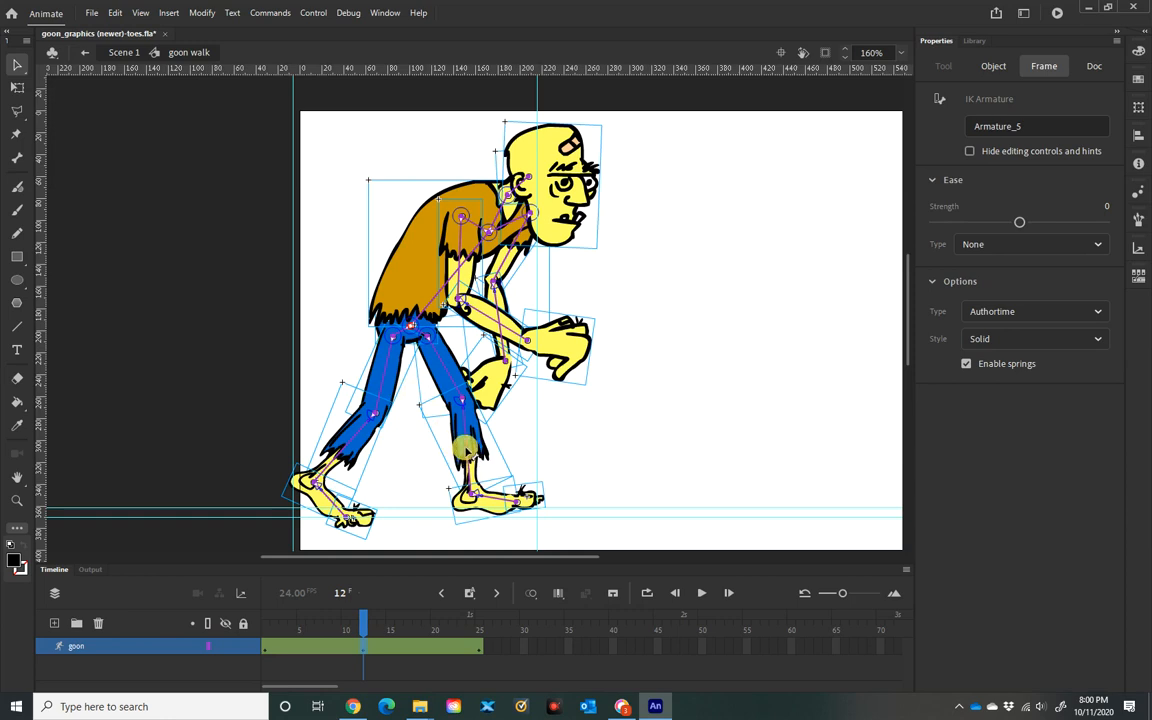
- Swap the goon's stride at frame 12 by swinging the front leg back and the rear leg forward
{"action": "left_click_drag", "start_coordinate": [465, 450], "coordinate": [381, 449]}
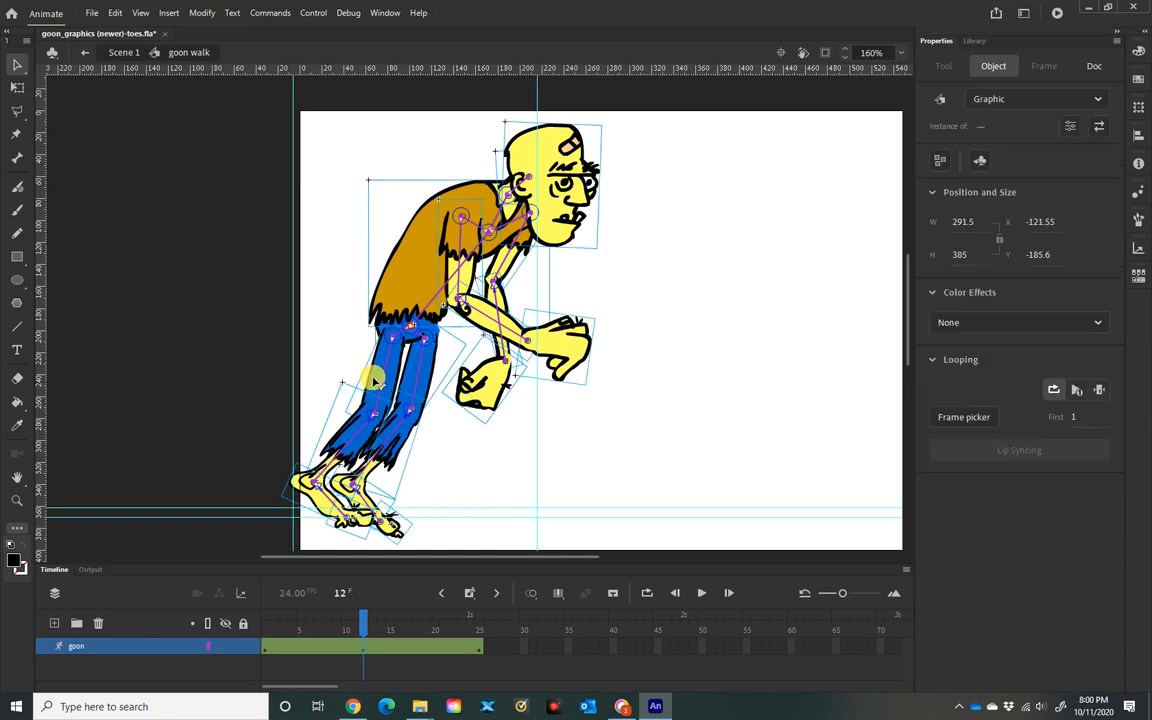
{"action": "left_click_drag", "start_coordinate": [383, 388], "coordinate": [424, 380]}
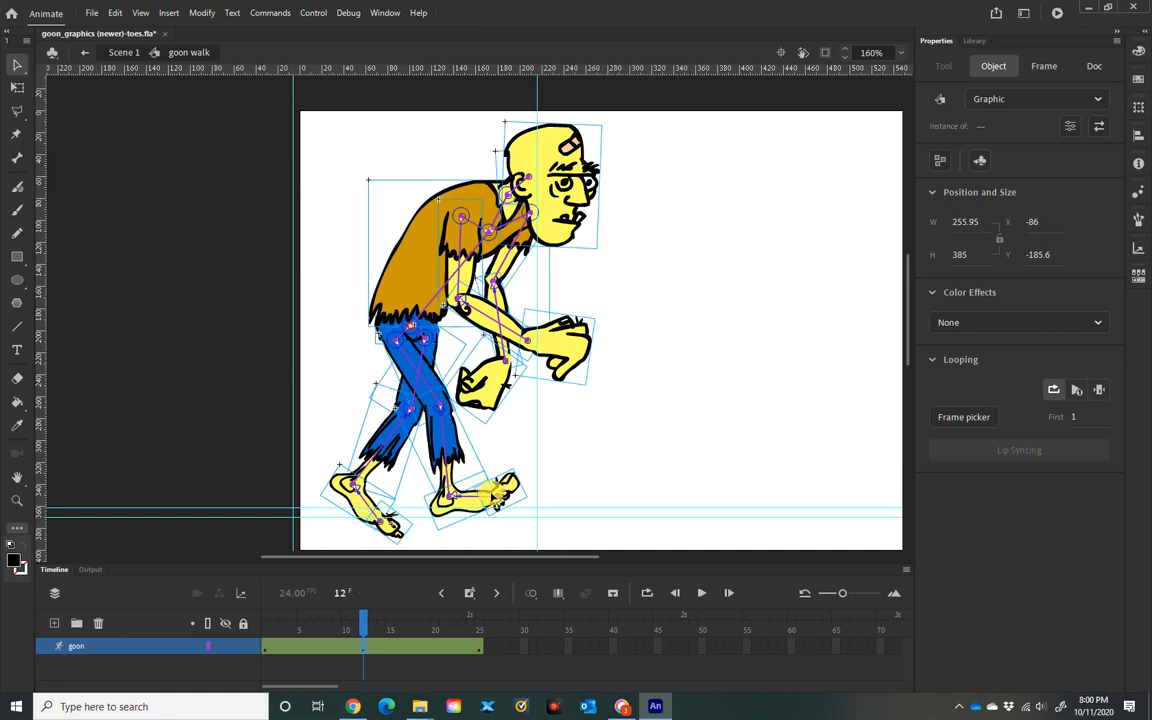
{"action": "left_click_drag", "start_coordinate": [505, 495], "coordinate": [515, 507]}
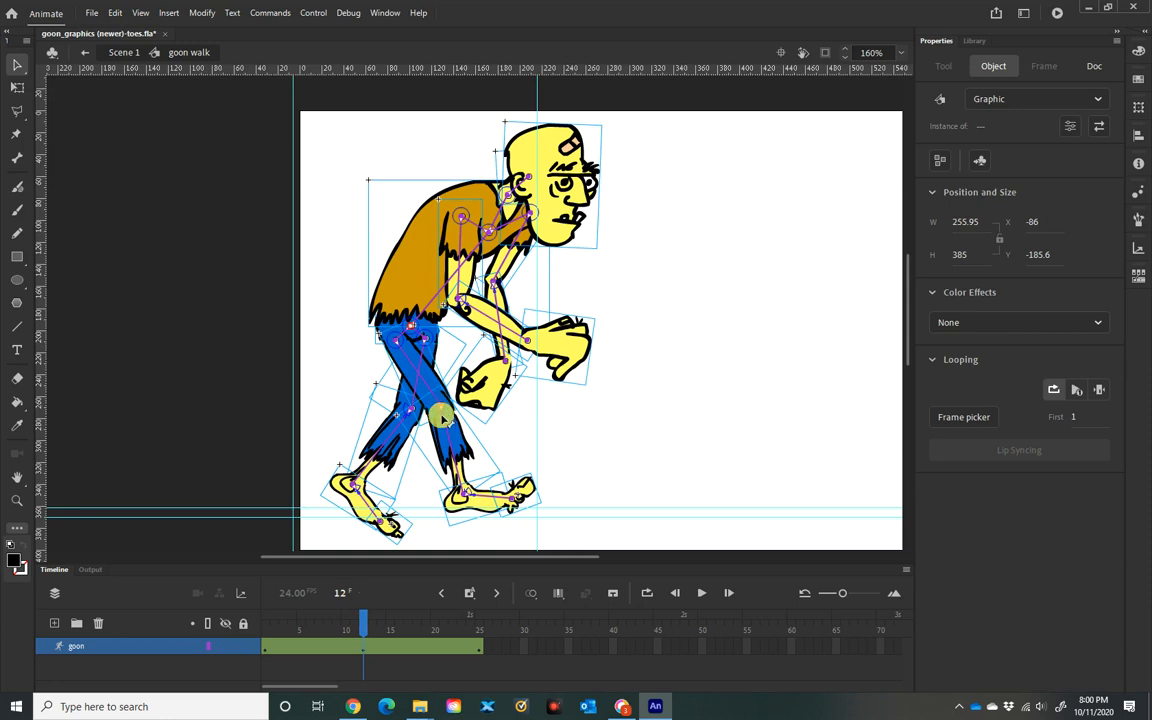
- Refine the leading leg at frame 12, planting its foot flat on the horizontal guides with the toes at the front vertical guide
{"action": "left_click_drag", "start_coordinate": [450, 437], "coordinate": [452, 440]}
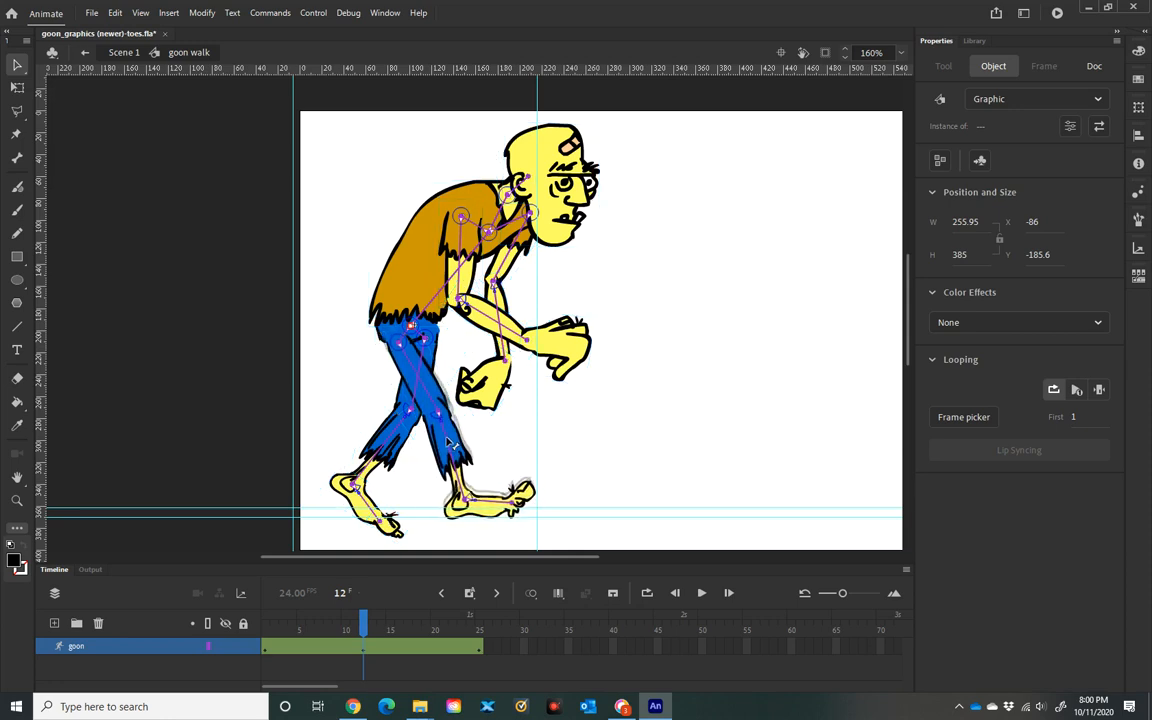
{"action": "left_click_drag", "start_coordinate": [450, 437], "coordinate": [450, 438]}
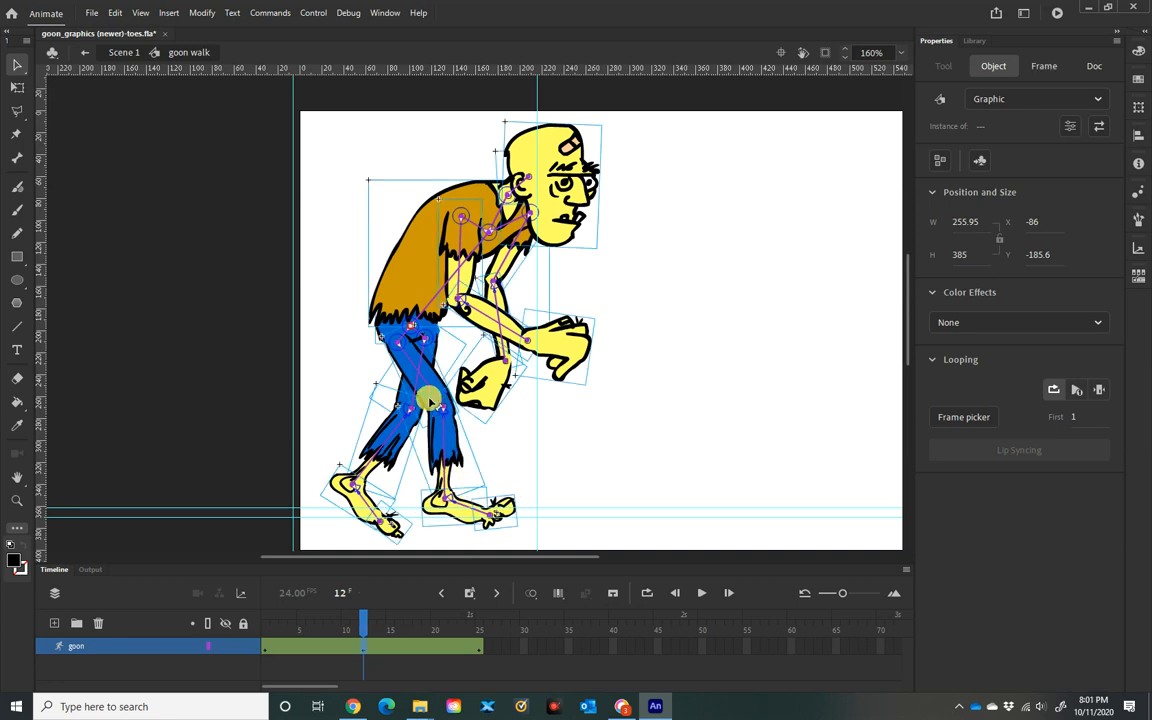
{"action": "left_click_drag", "start_coordinate": [428, 383], "coordinate": [441, 407]}
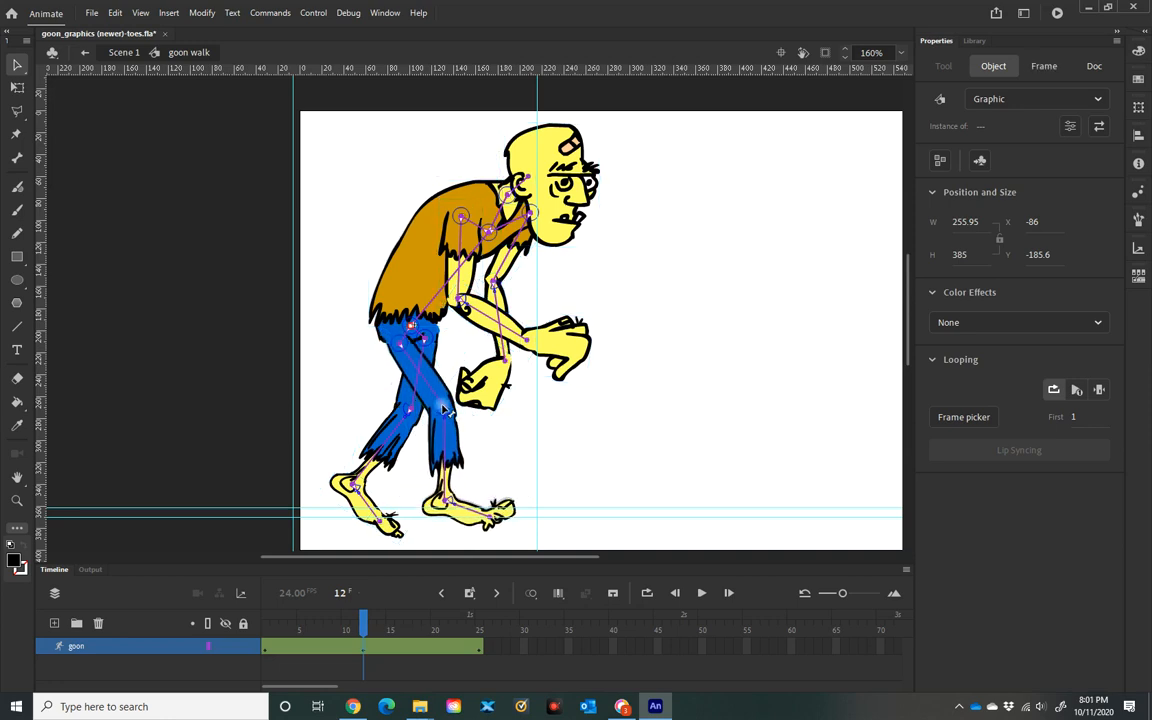
{"action": "left_click", "coordinate": [445, 457]}
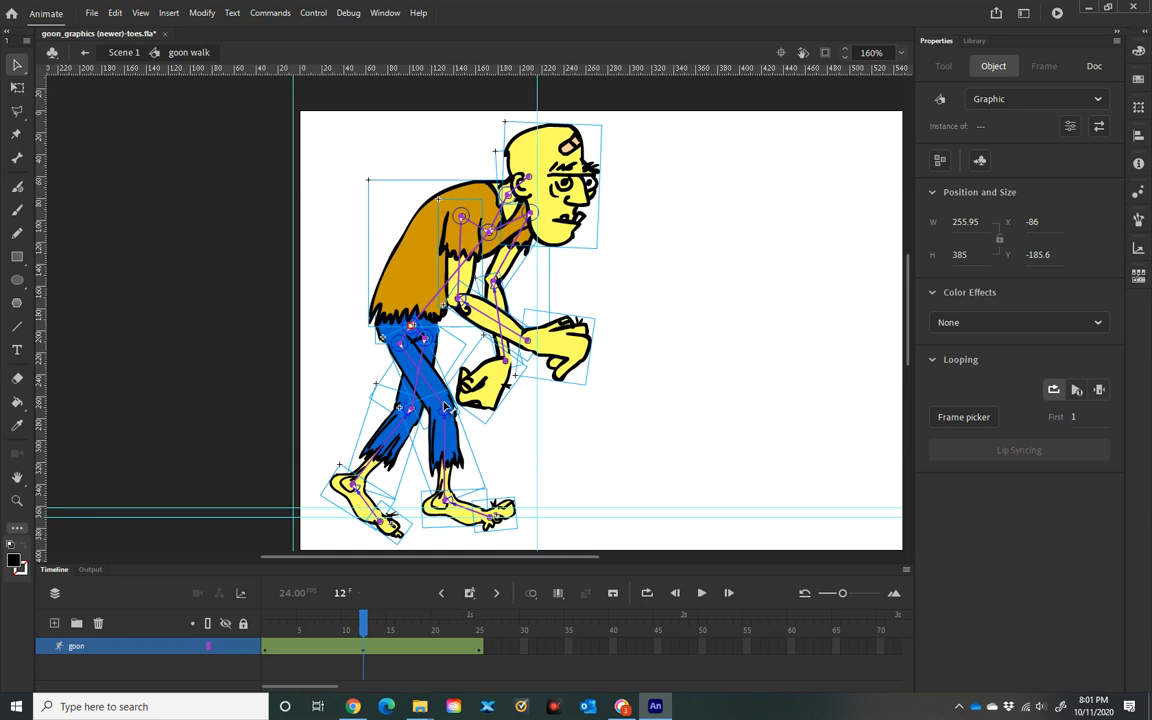
{"action": "left_click", "coordinate": [445, 457]}
{"action": "left_click_drag", "start_coordinate": [445, 457], "coordinate": [458, 462]}
{"action": "left_click", "coordinate": [517, 531]}
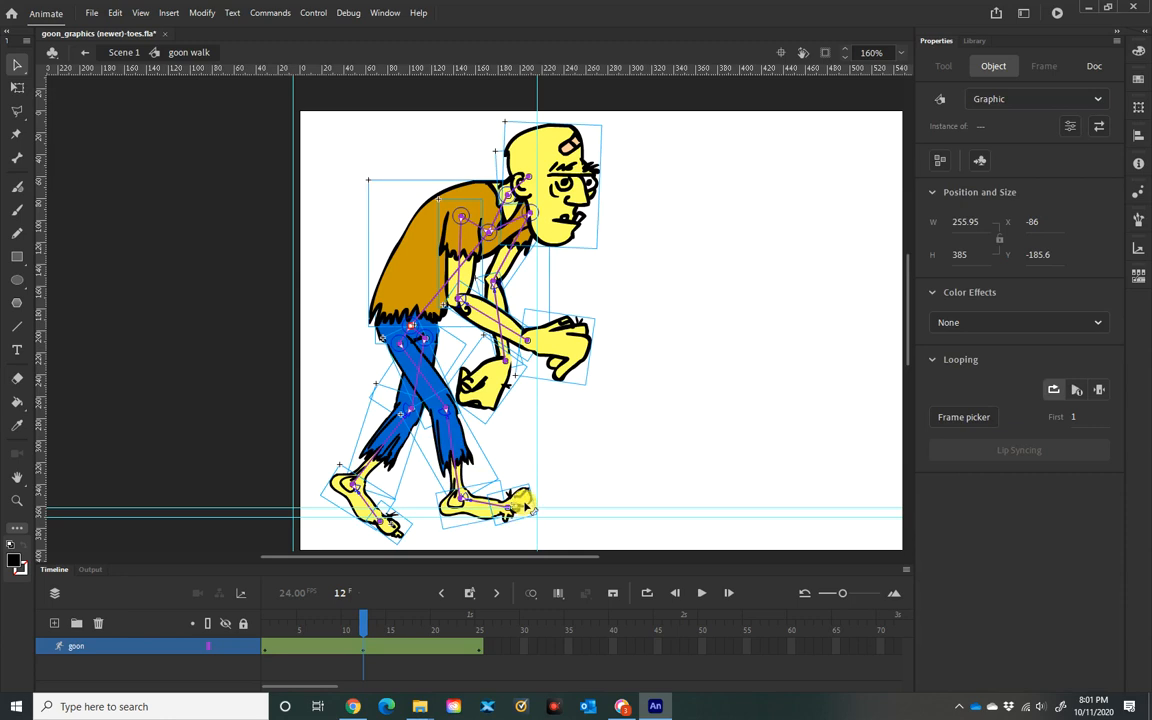
{"action": "left_click_drag", "start_coordinate": [532, 508], "coordinate": [534, 515]}
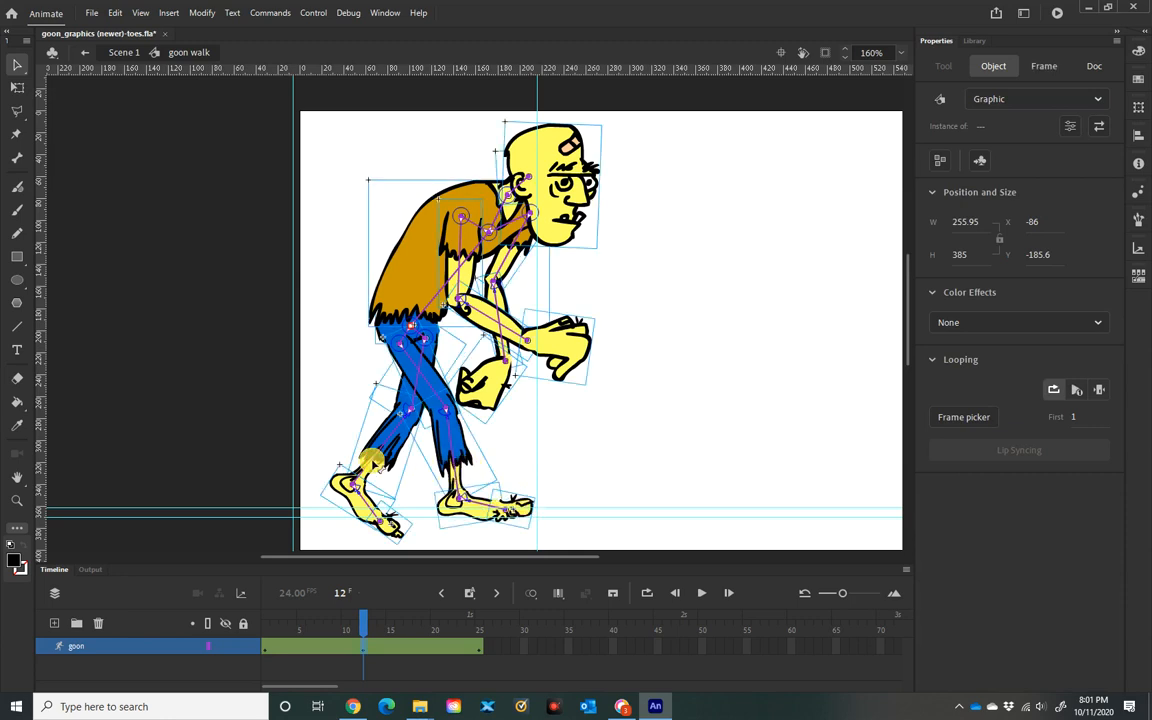
- Extend the trailing leg back toward the rear vertical guide at frame 12 and bend its toes flat along the ground guides
{"action": "left_click_drag", "start_coordinate": [372, 458], "coordinate": [358, 453]}
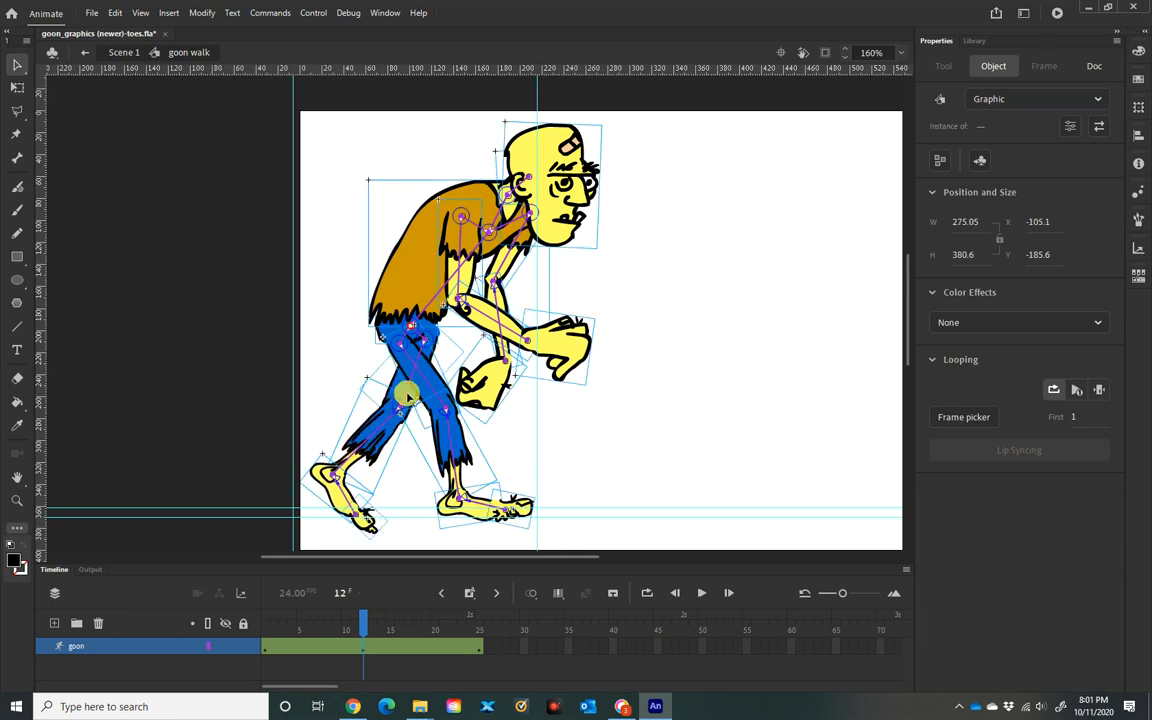
{"action": "left_click_drag", "start_coordinate": [406, 394], "coordinate": [405, 393]}
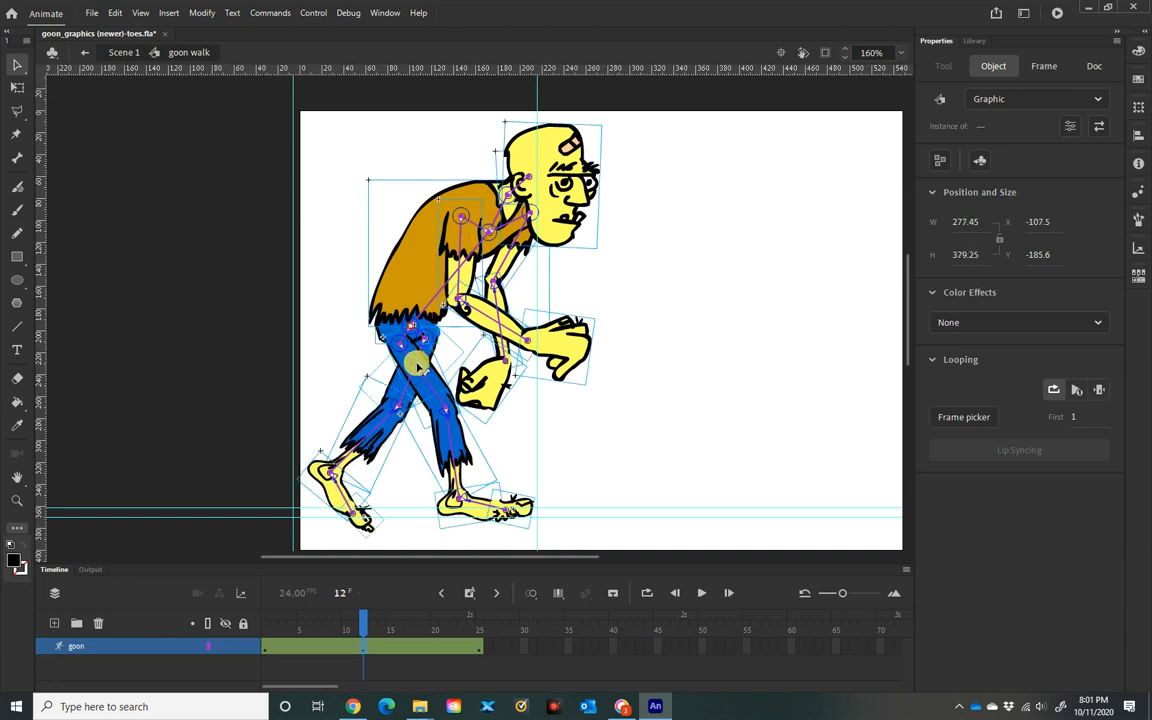
{"action": "left_click_drag", "start_coordinate": [418, 357], "coordinate": [404, 399]}
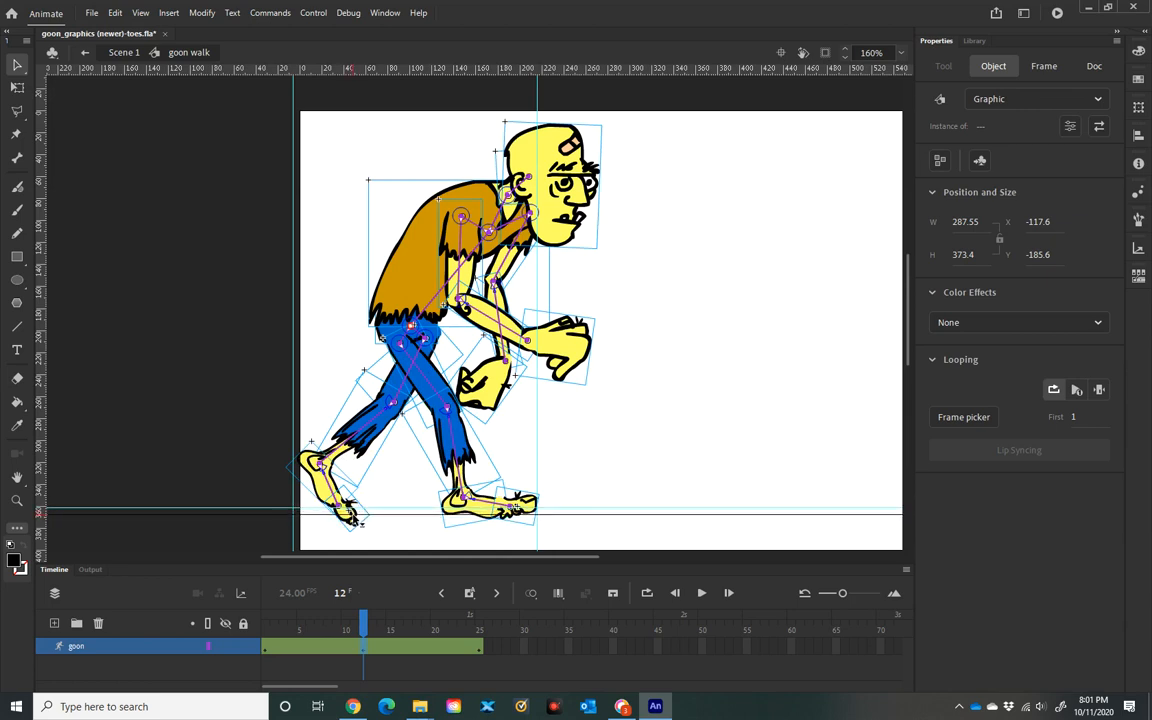
{"action": "left_click_drag", "start_coordinate": [352, 510], "coordinate": [344, 500]}
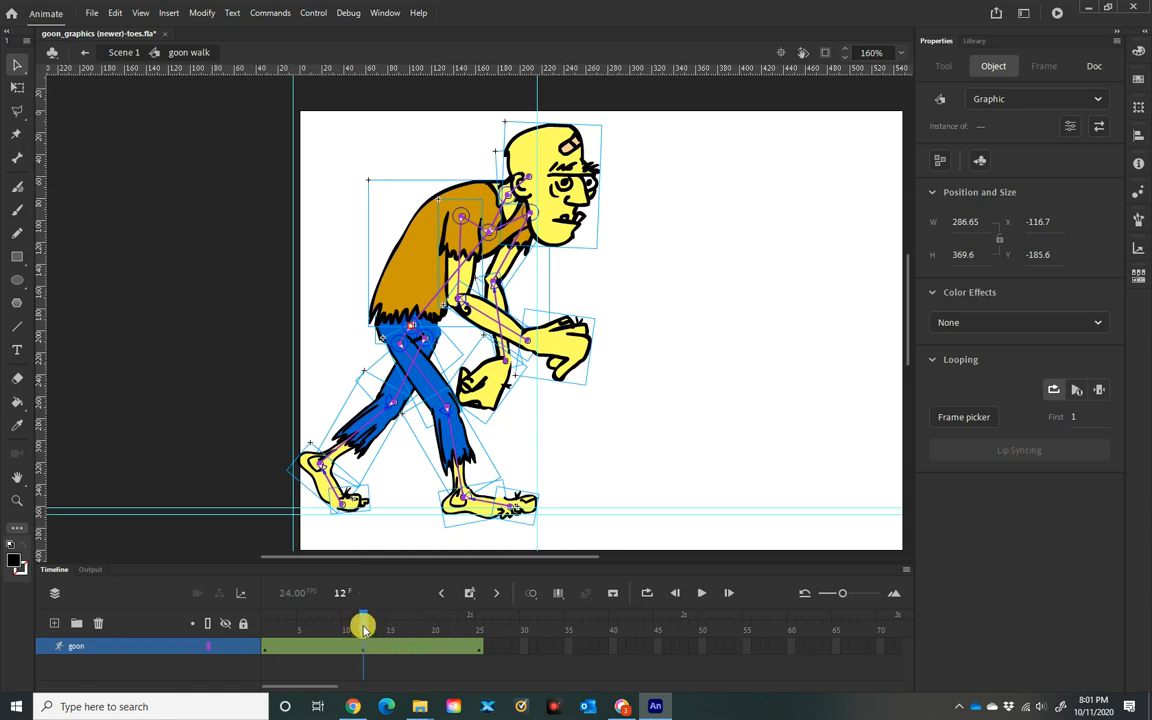
{"action": "left_click_drag", "start_coordinate": [363, 628], "coordinate": [365, 595]}
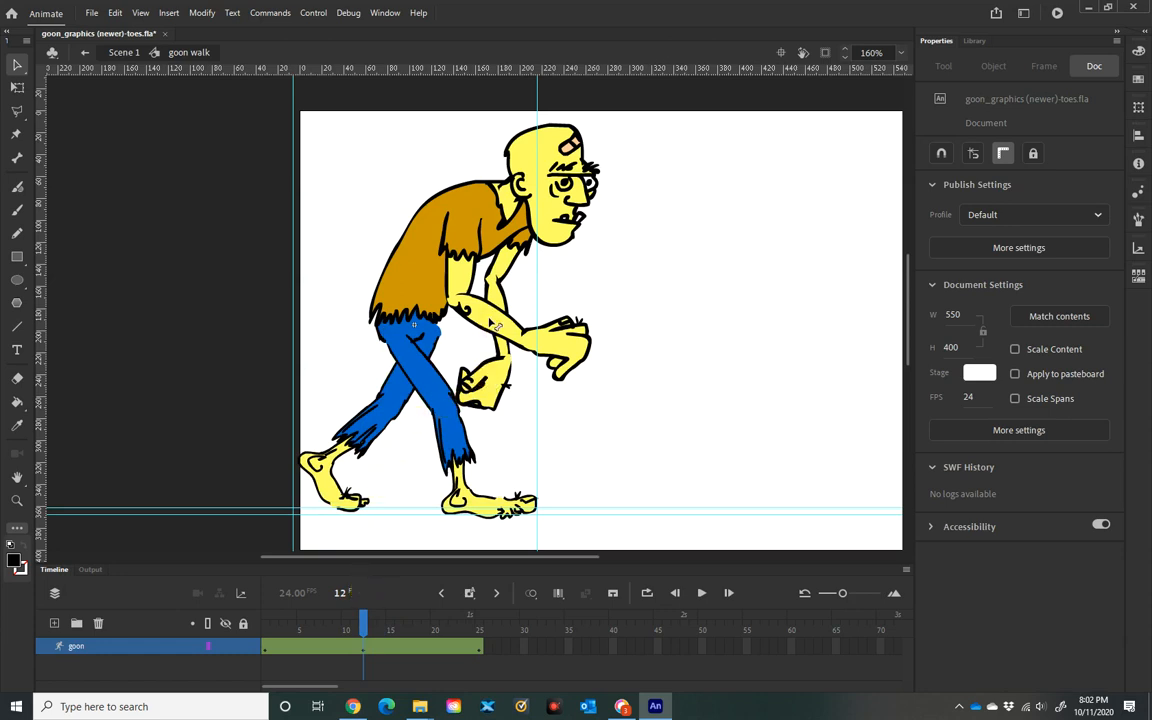
- Swap the arm swing at frame 12 by moving the near arm behind the body and raising the far forearm and hand forward
{"action": "left_click_drag", "start_coordinate": [492, 325], "coordinate": [359, 394]}
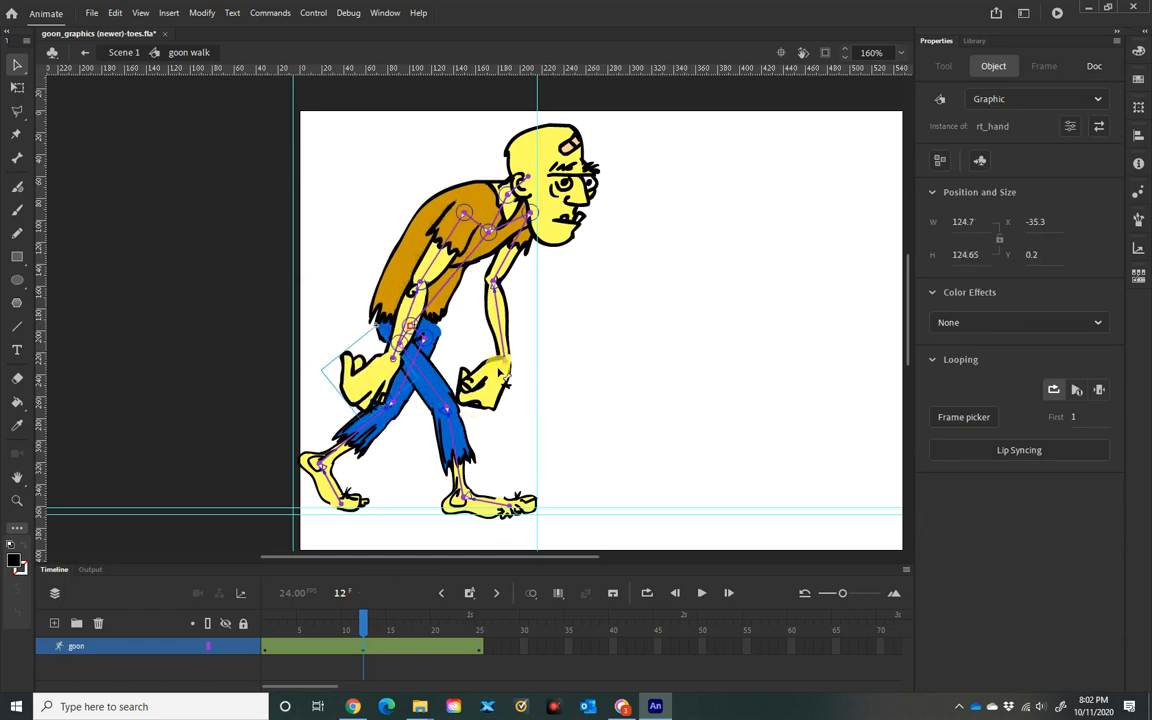
{"action": "left_click_drag", "start_coordinate": [503, 352], "coordinate": [560, 328]}
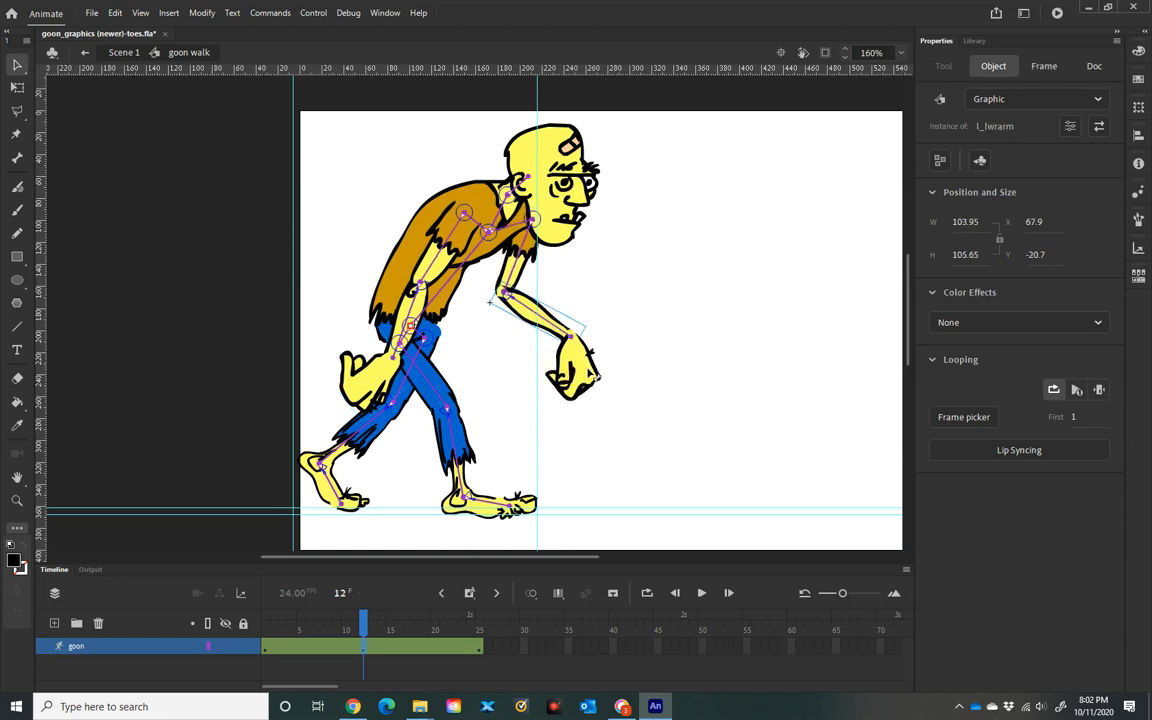
{"action": "left_click_drag", "start_coordinate": [590, 375], "coordinate": [596, 346]}
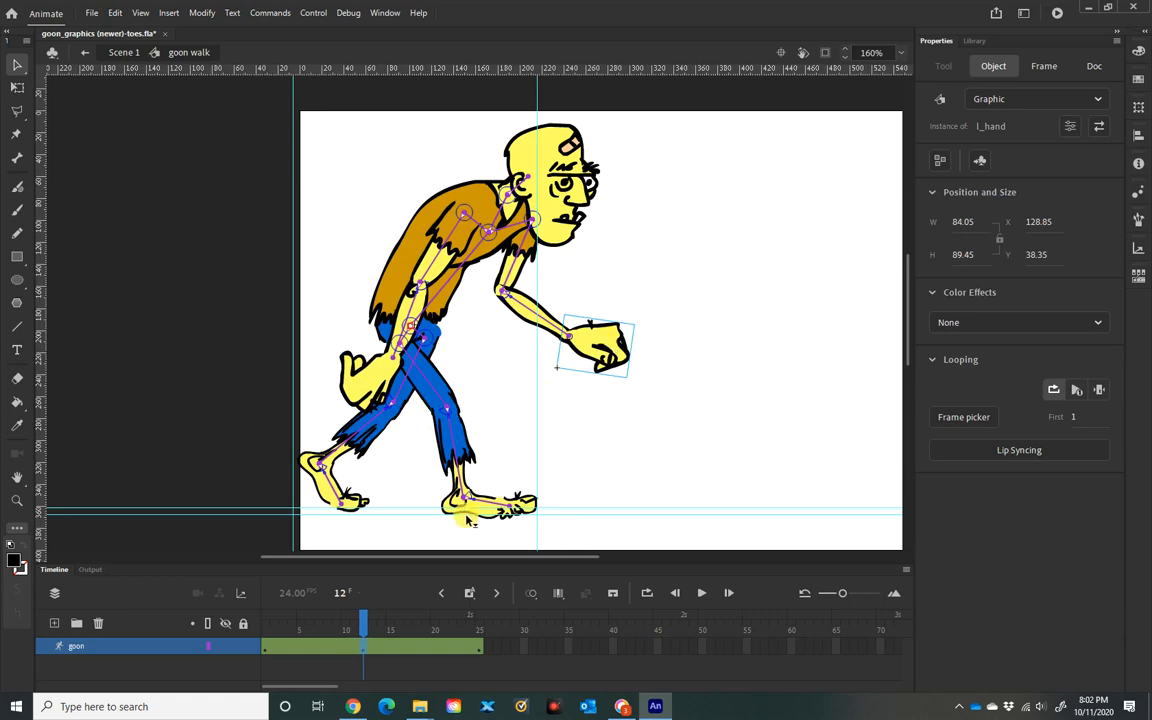
- Check the motion around frame 12 and tilt the goon's head slightly forward in that pose
{"action": "left_click_drag", "start_coordinate": [363, 617], "coordinate": [365, 584]}
{"action": "left_click", "coordinate": [365, 581]}
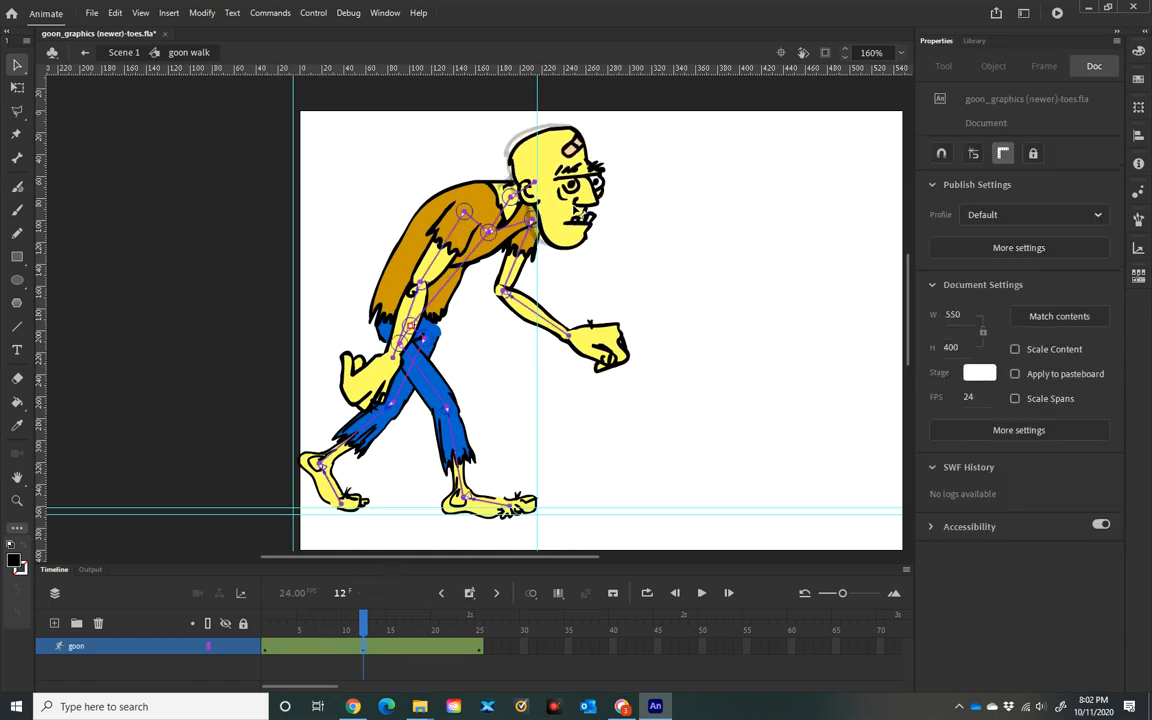
{"action": "left_click", "coordinate": [525, 195]}
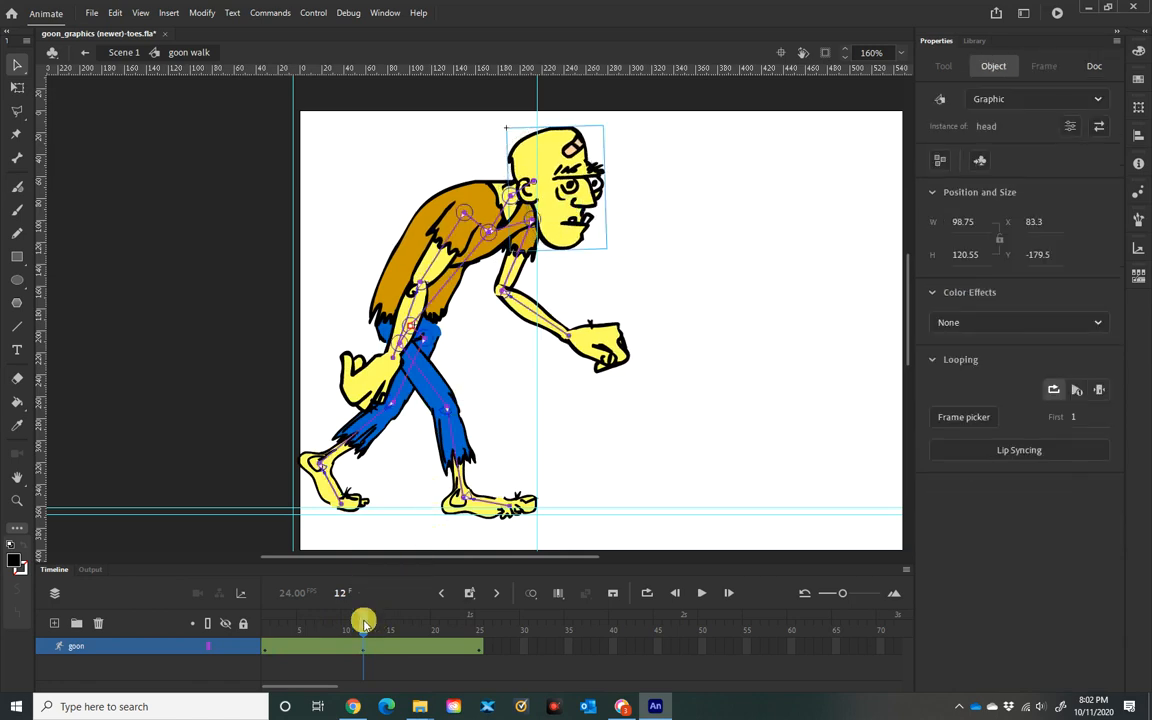
- Go to frame 6 and lock the ruler guides against accidental movement
{"action": "left_click_drag", "start_coordinate": [362, 617], "coordinate": [313, 619]}
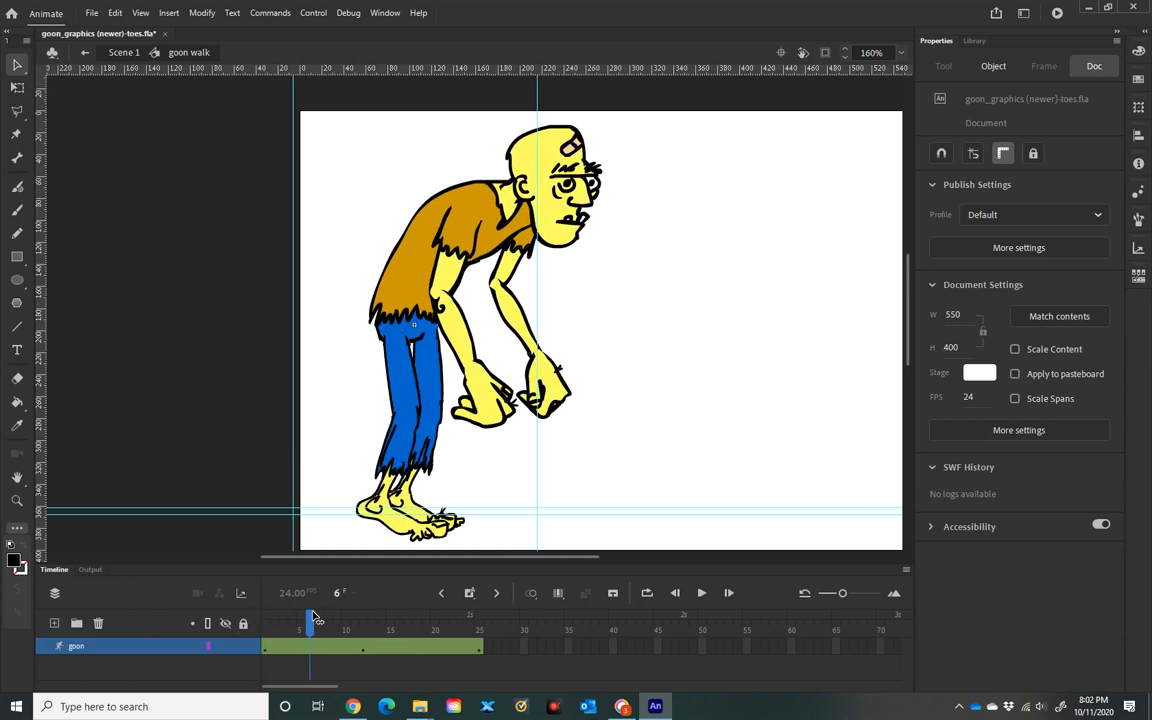
{"action": "left_click", "coordinate": [313, 615]}
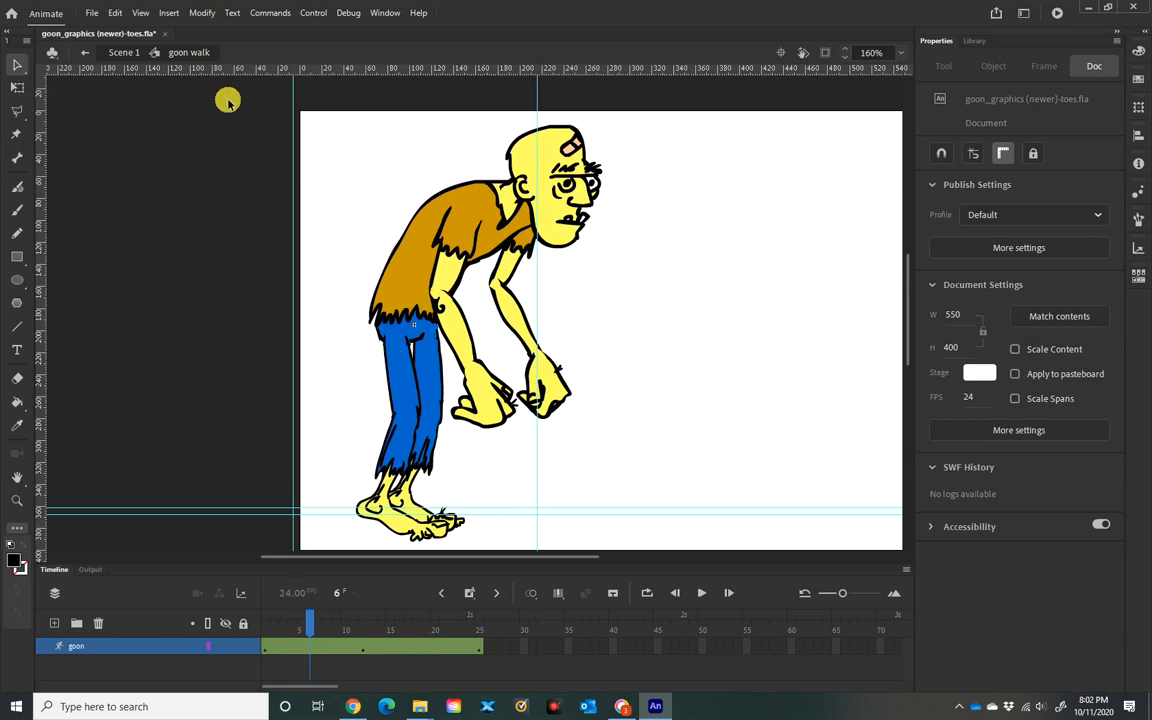
{"action": "left_click", "coordinate": [16, 92]}
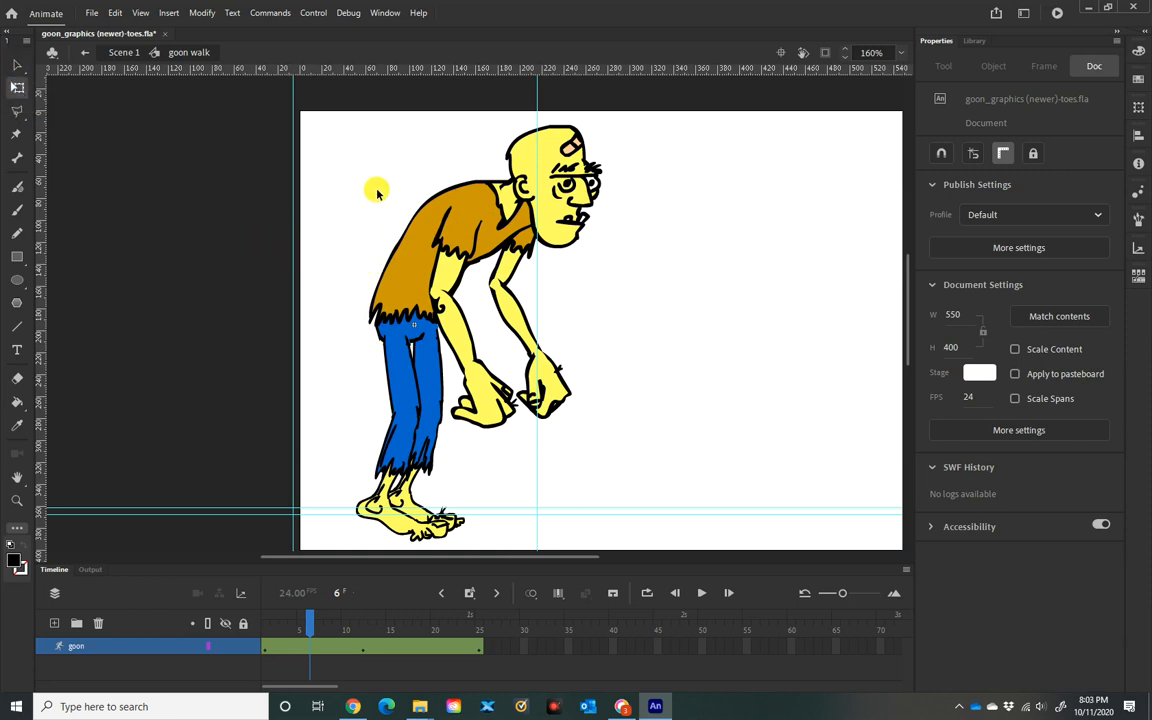
{"action": "left_click", "coordinate": [140, 13]}
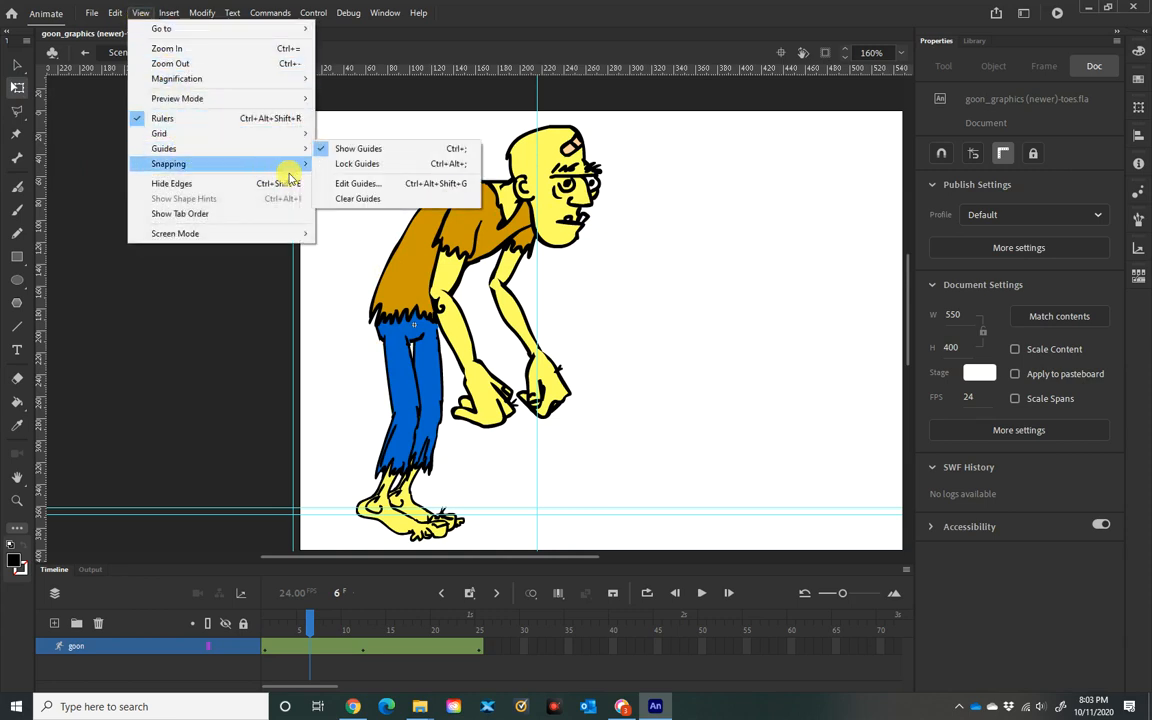
{"action": "left_click", "coordinate": [354, 166]}
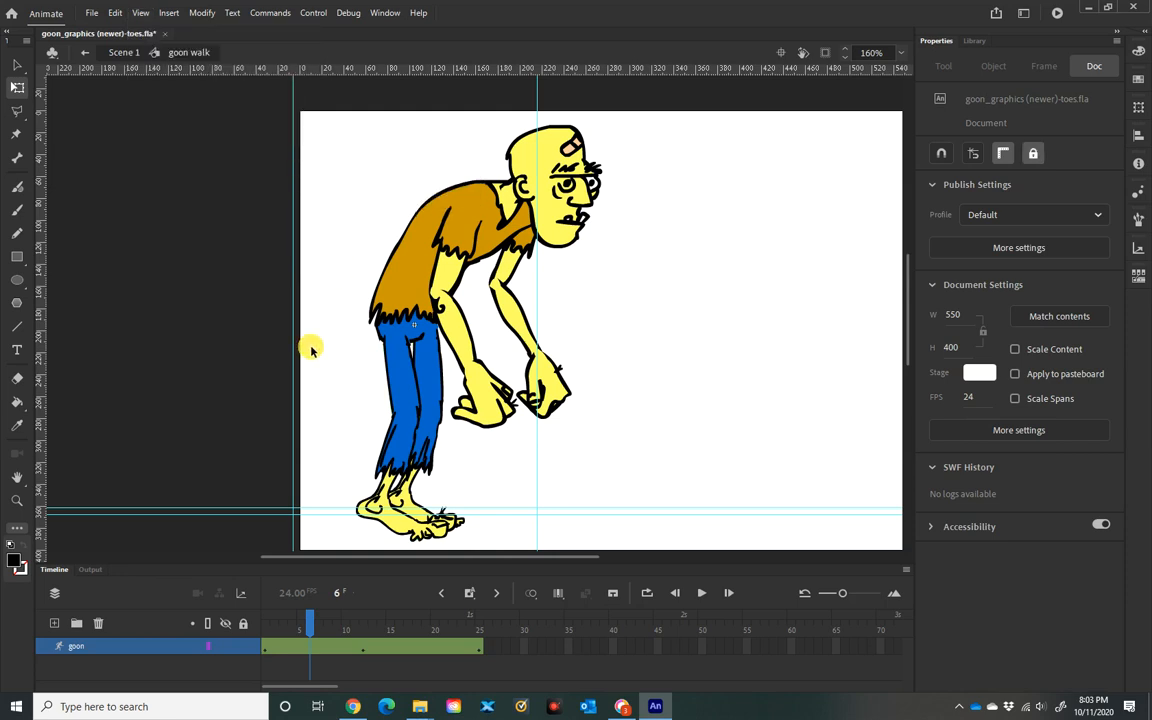
- Try to raise the whole goon armature slightly at frame 6 with Free Transform
{"action": "left_click", "coordinate": [410, 273]}
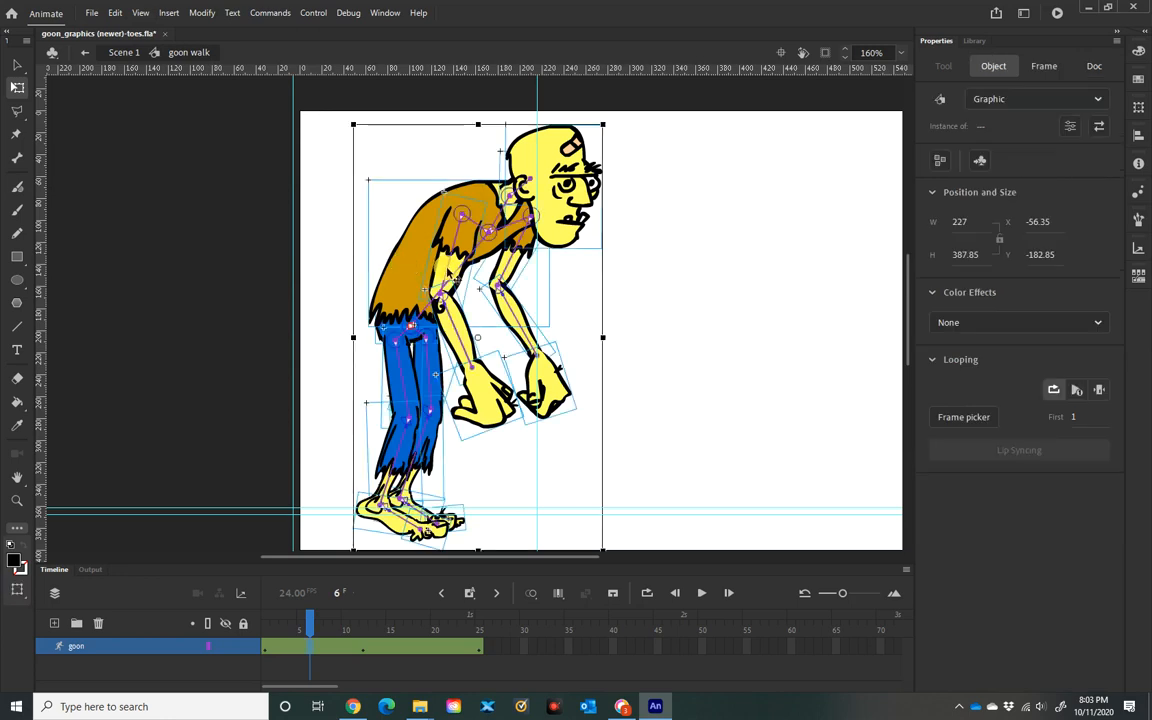
{"action": "left_click", "coordinate": [418, 248]}
{"action": "left_click_drag", "start_coordinate": [420, 254], "coordinate": [415, 244]}
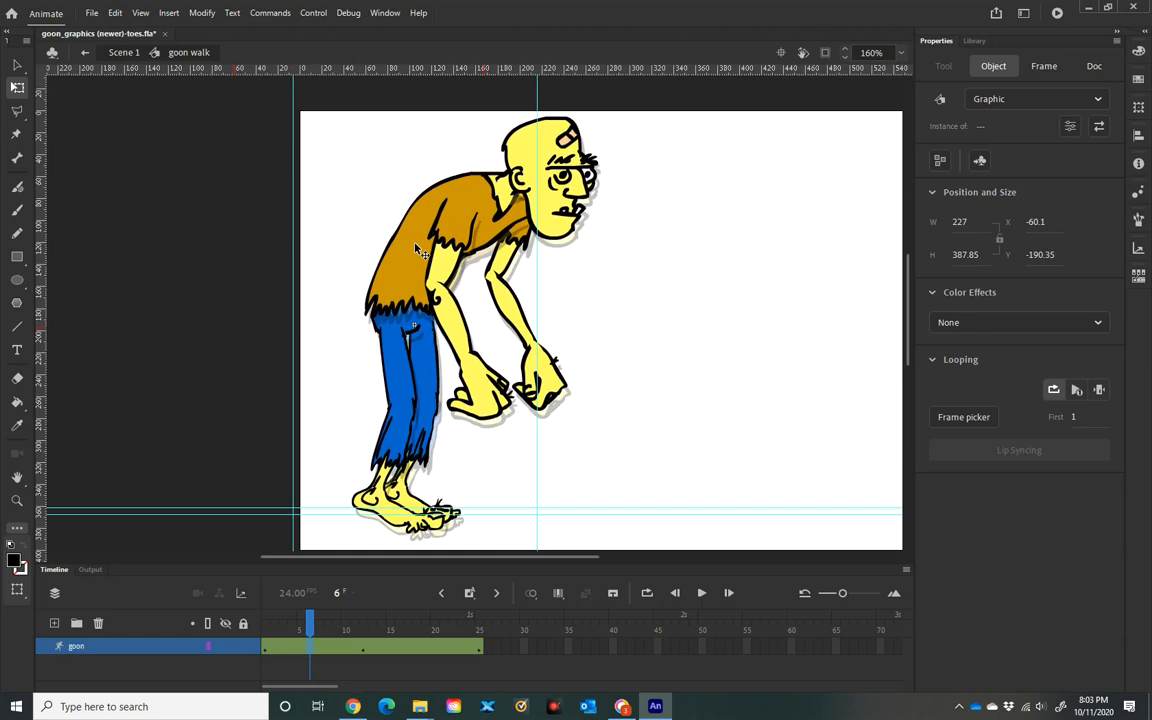
{"action": "left_click", "coordinate": [420, 252]}
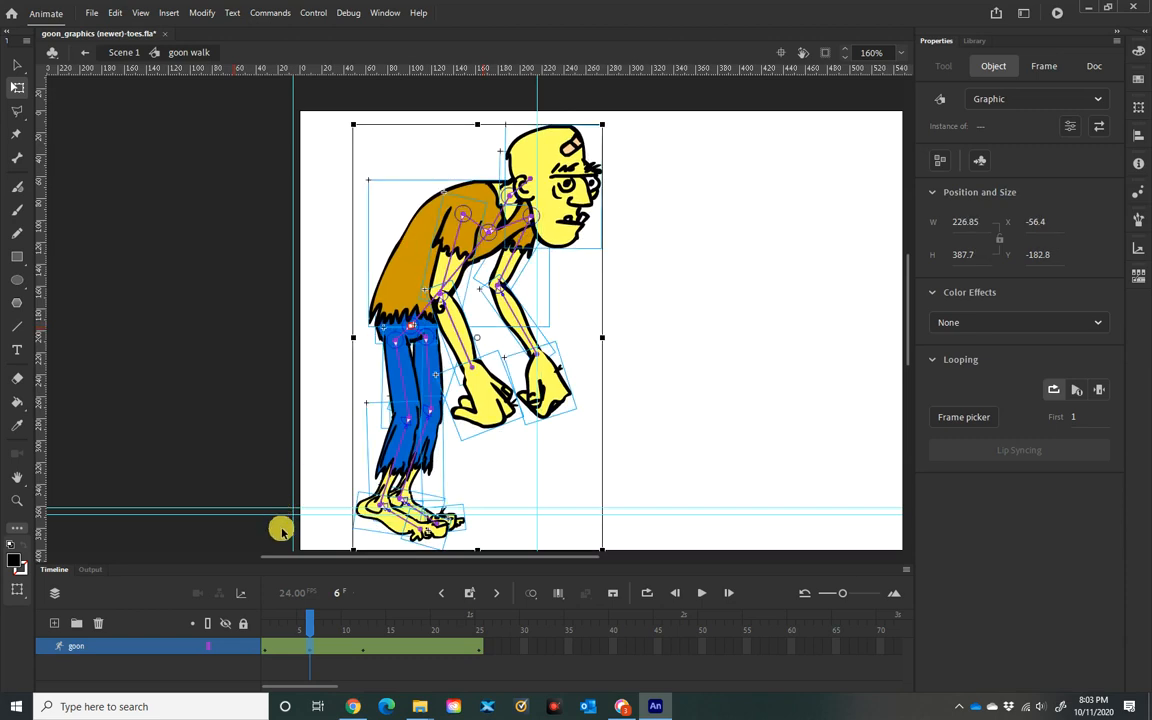
- Raise the whole goon armature about 5.5 px at frame 5 with Free Transform
{"action": "mouse_move", "coordinate": [310, 621]}
{"action": "left_mouse_down"}
{"action": "mouse_move", "coordinate": [268, 622]}
{"action": "mouse_move", "coordinate": [307, 632]}
{"action": "left_mouse_up"}
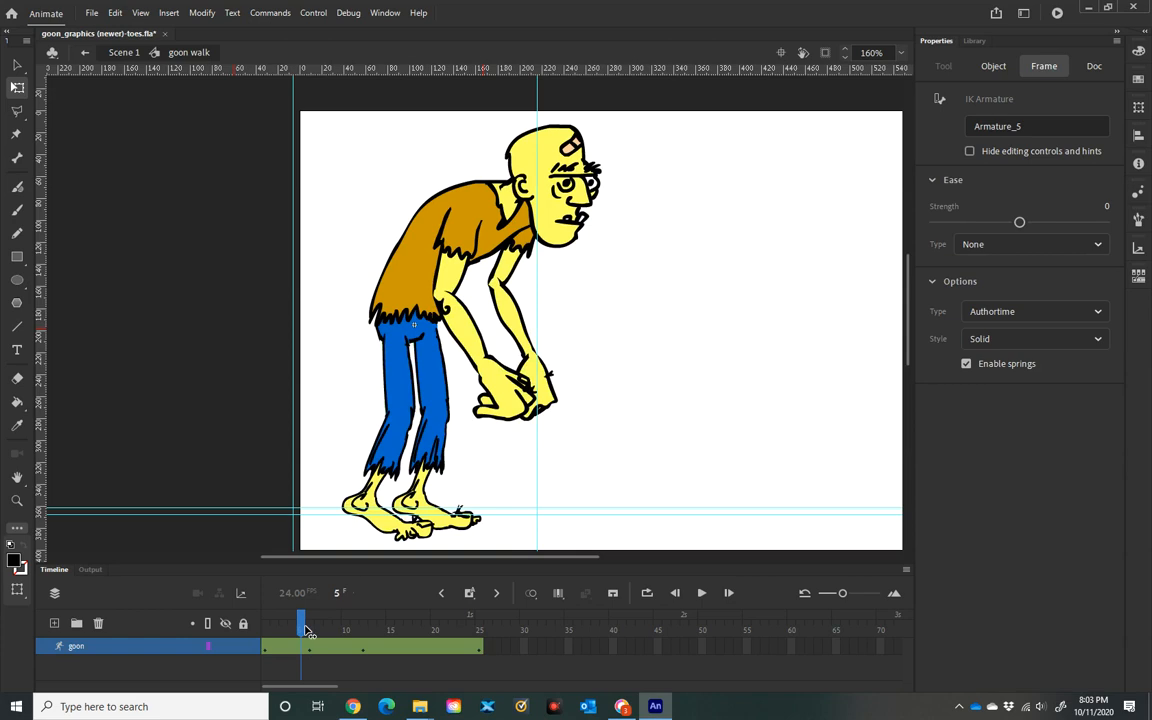
{"action": "left_click", "coordinate": [305, 628]}
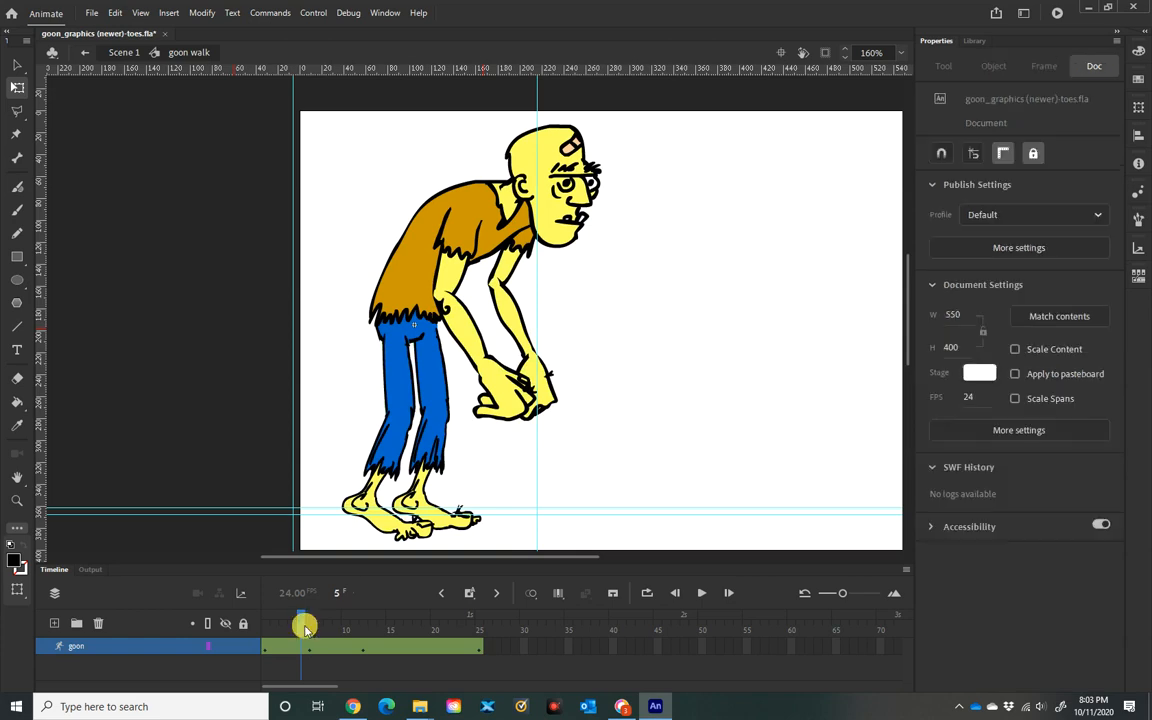
{"action": "left_click", "coordinate": [377, 404]}
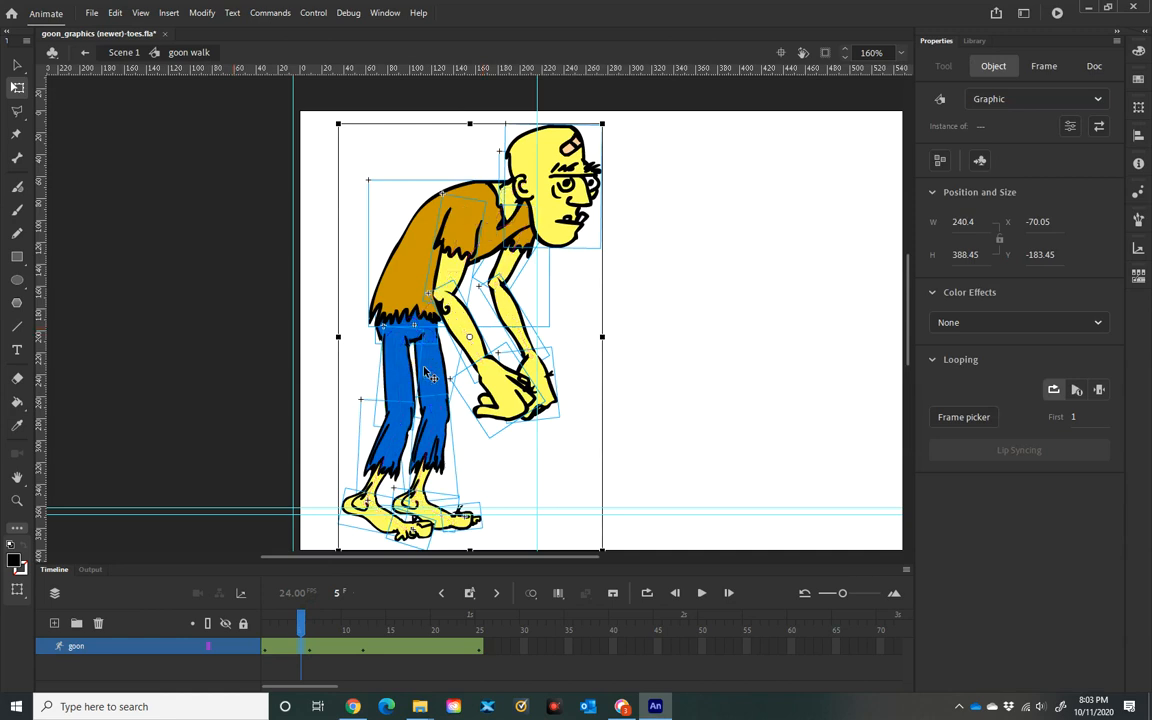
{"action": "left_click_drag", "start_coordinate": [425, 370], "coordinate": [432, 391]}
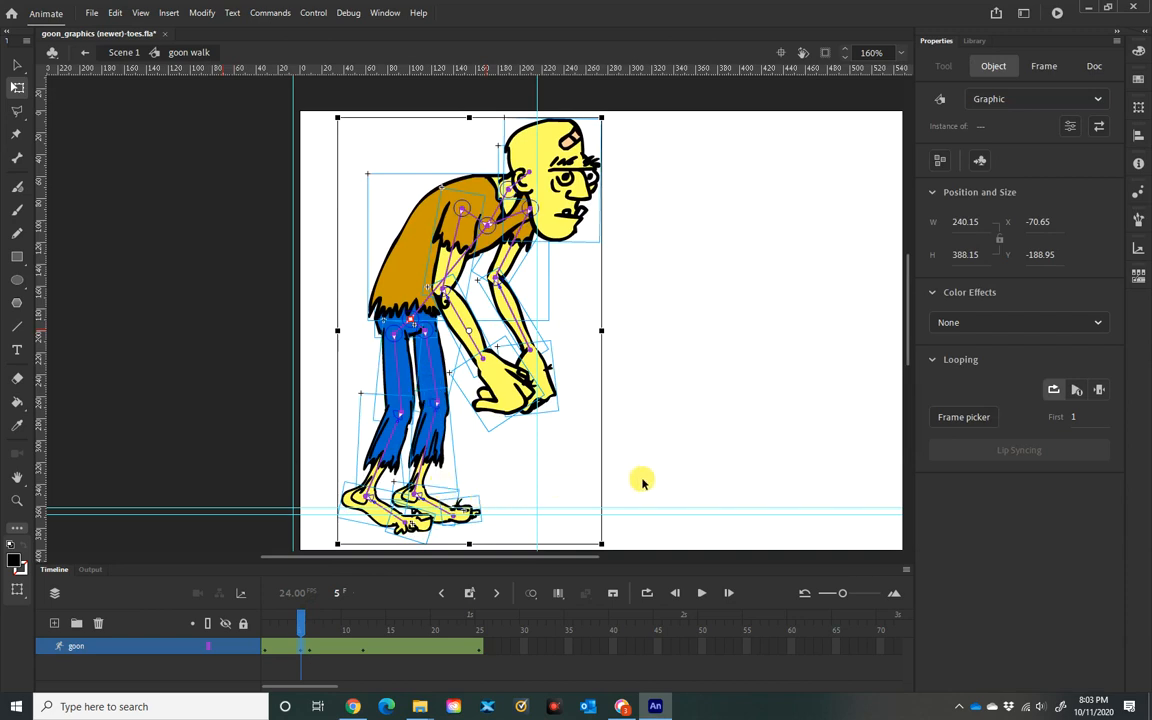
{"action": "left_click", "coordinate": [596, 496]}
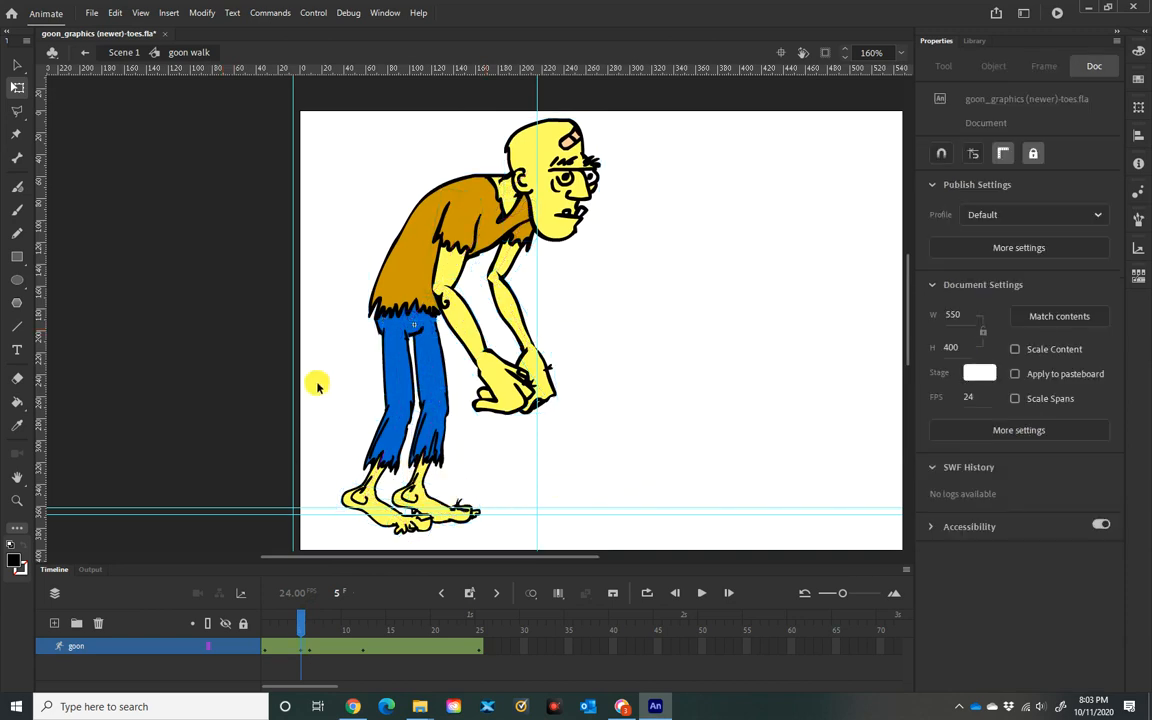
- Flatten the left foot's toes toward the ground guides at frame 5 and shift the left lower leg slightly back
{"action": "left_click", "coordinate": [17, 64]}
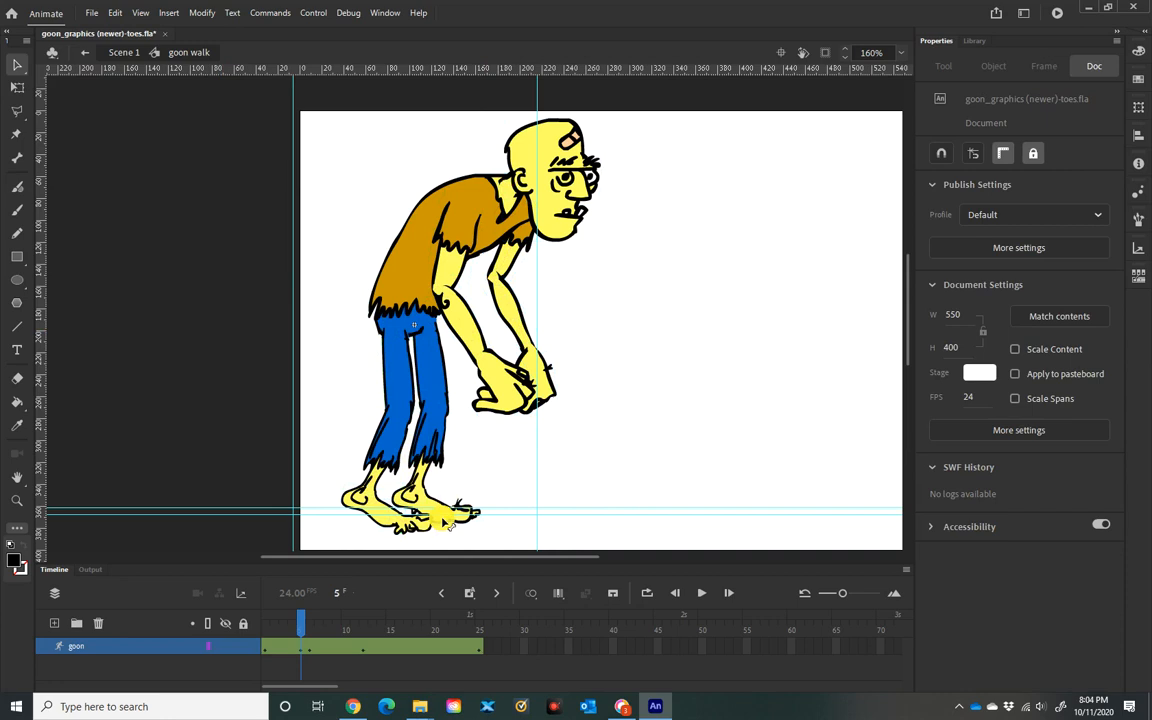
{"action": "mouse_move", "coordinate": [466, 514]}
{"action": "left_mouse_down"}
{"action": "mouse_move", "coordinate": [468, 529]}
{"action": "mouse_move", "coordinate": [458, 522]}
{"action": "mouse_move", "coordinate": [480, 519]}
{"action": "mouse_move", "coordinate": [482, 501]}
{"action": "left_mouse_up"}
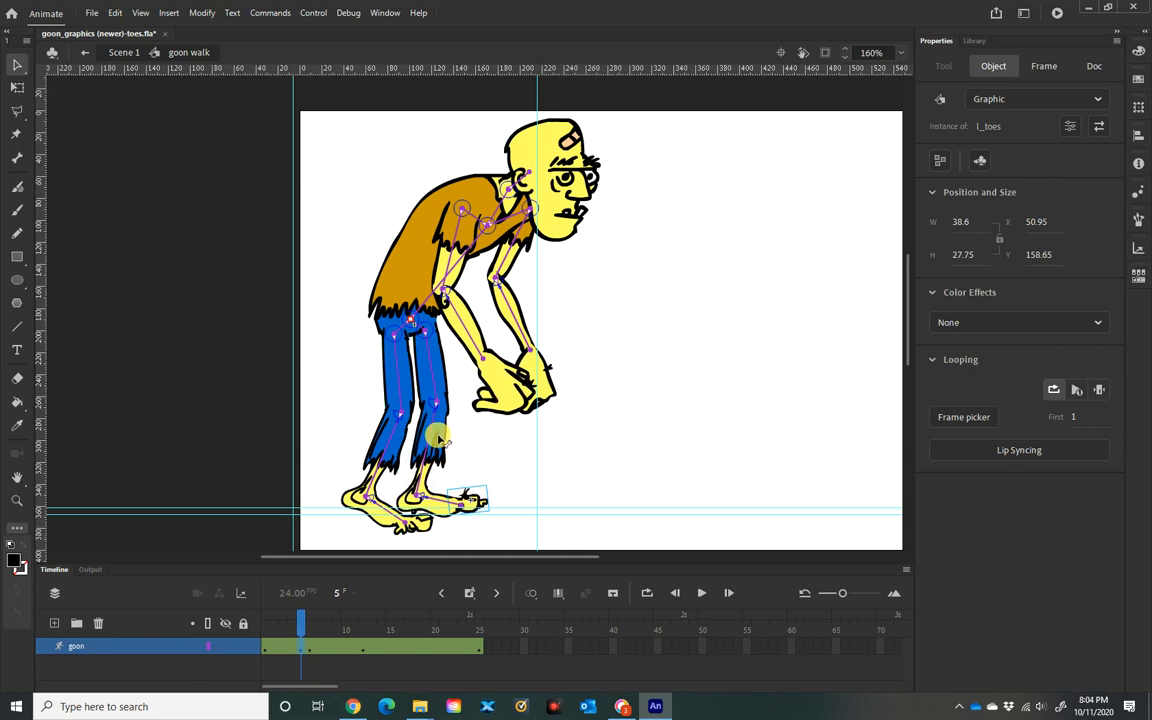
{"action": "left_click_drag", "start_coordinate": [429, 446], "coordinate": [424, 446]}
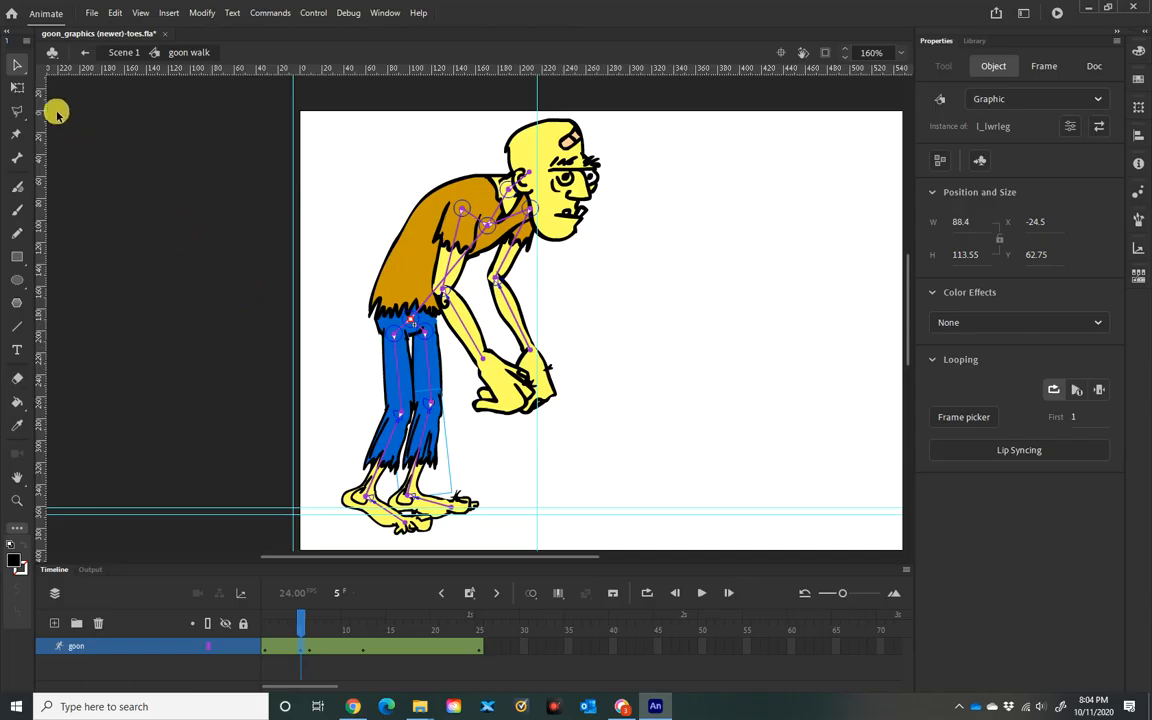
- Raise the whole goon armature about 6 px more at frame 5 with Free Transform
{"action": "left_click", "coordinate": [17, 87]}
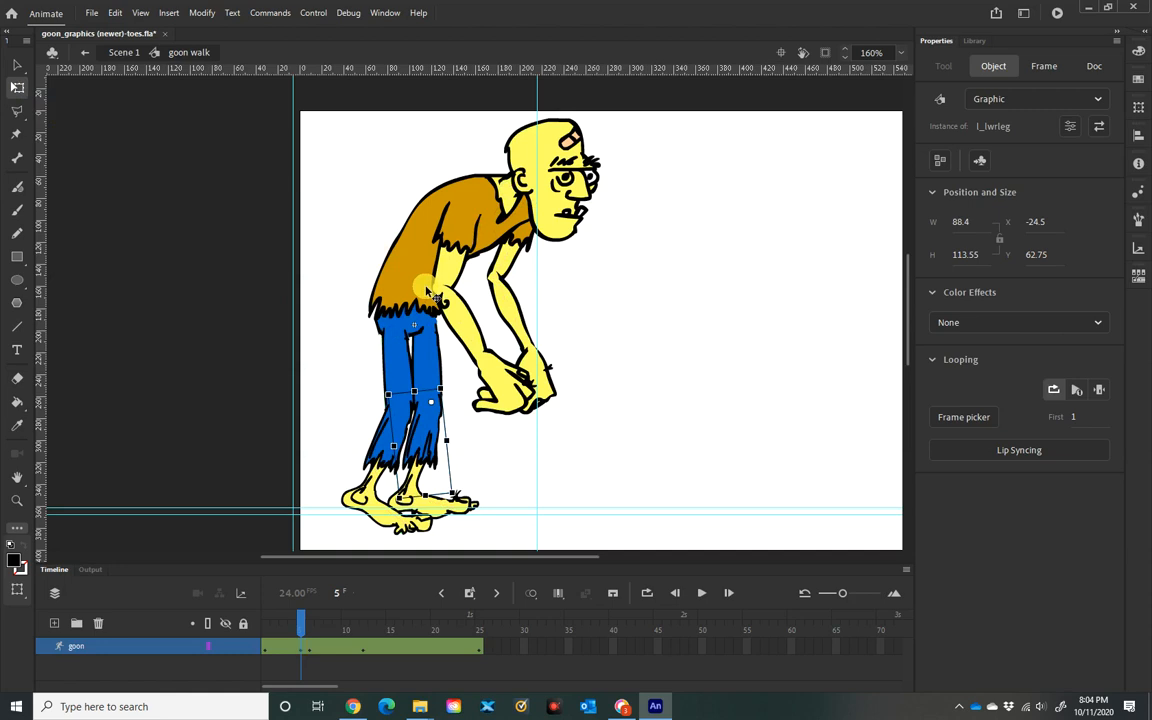
{"action": "key", "text": "ctrl+a"}
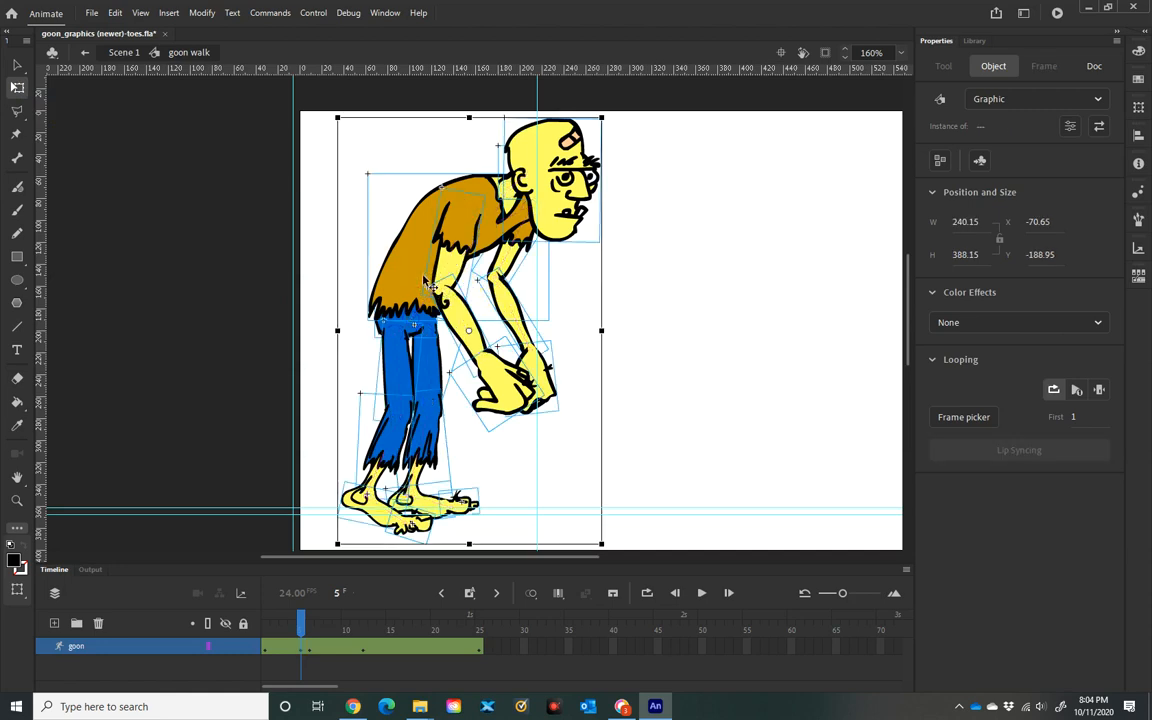
{"action": "left_click_drag", "start_coordinate": [425, 283], "coordinate": [422, 275]}
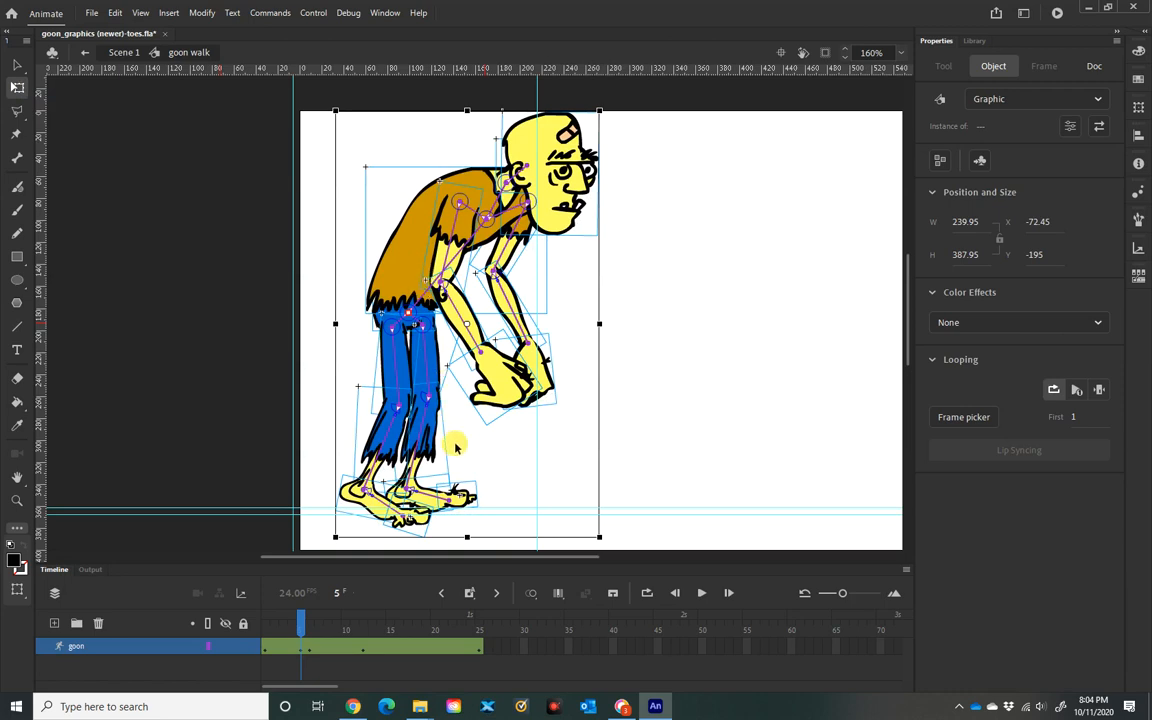
- Bend the right leg's knee forward at frame 5 and lift the right foot up behind the planted left foot
{"action": "left_click", "coordinate": [15, 63]}
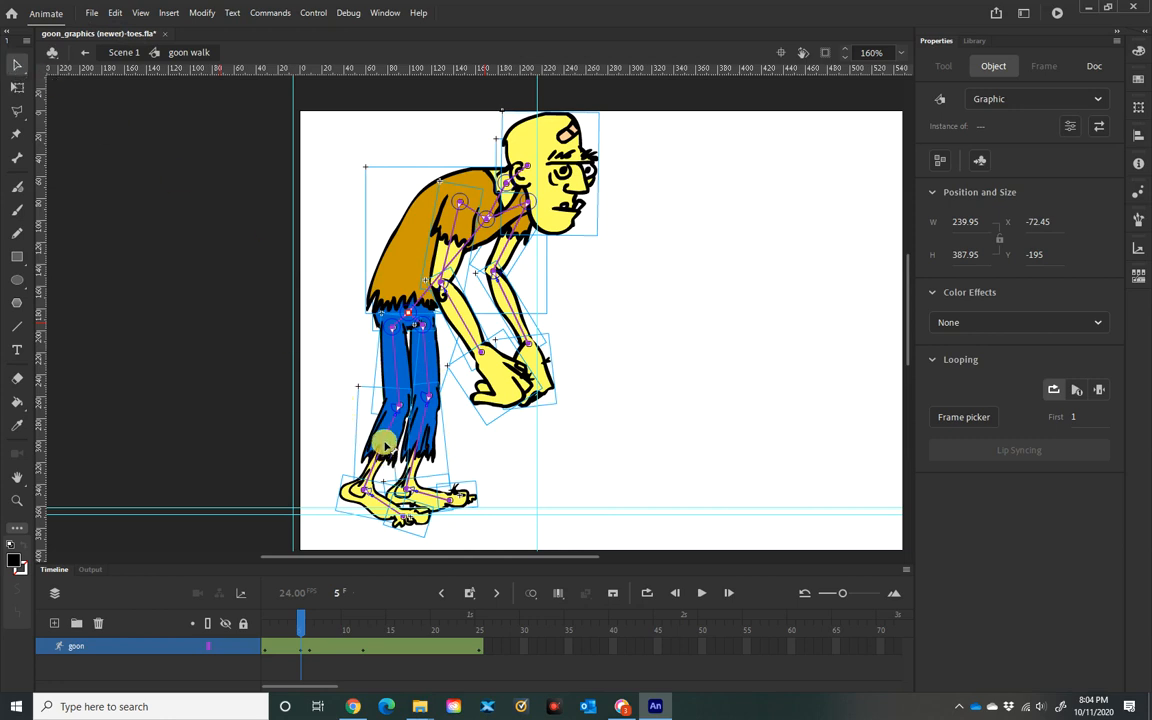
{"action": "left_click_drag", "start_coordinate": [385, 443], "coordinate": [422, 420]}
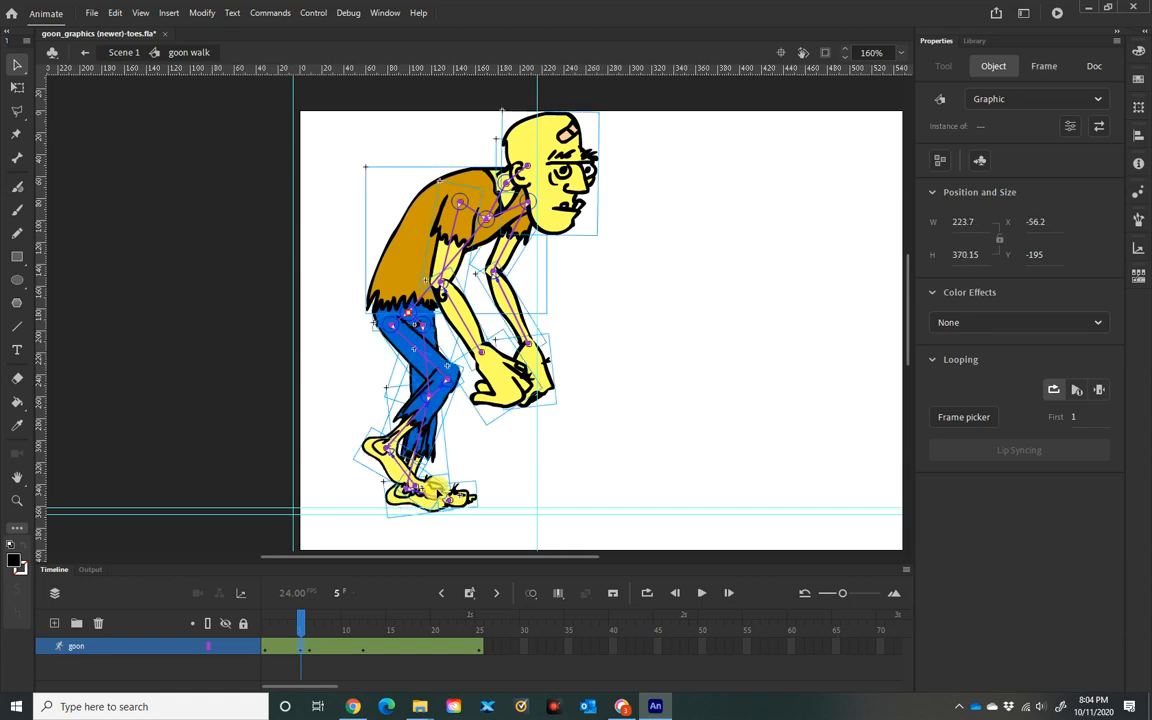
{"action": "left_click_drag", "start_coordinate": [437, 490], "coordinate": [387, 455]}
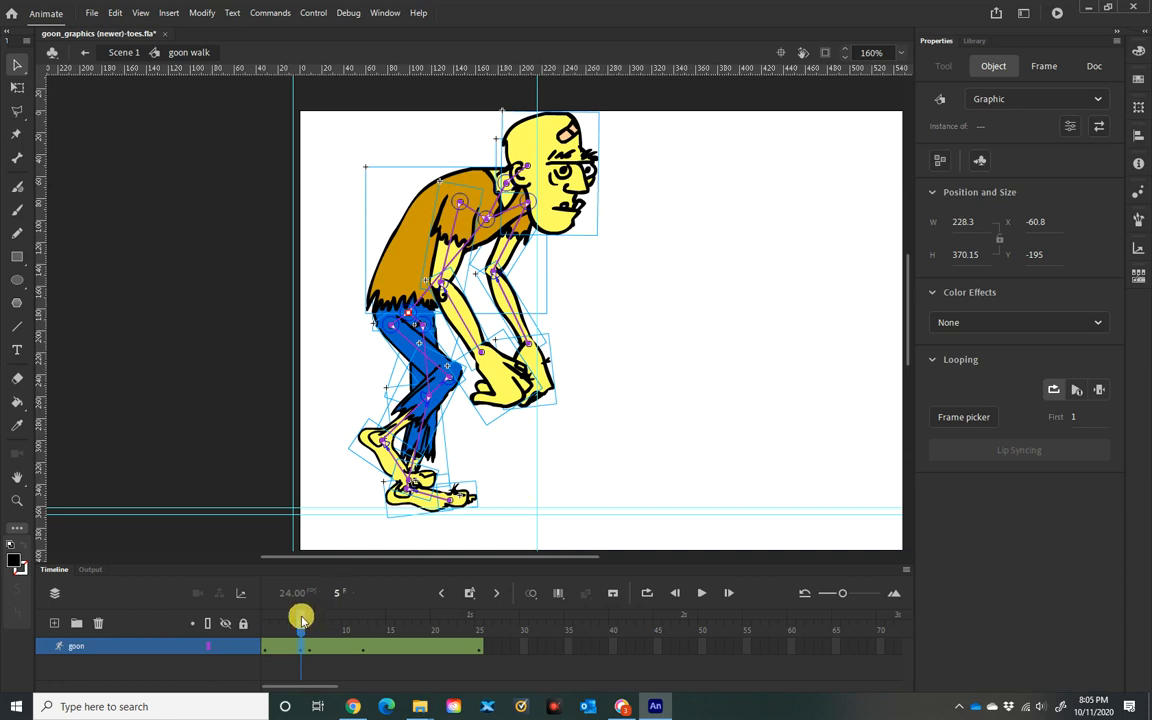
- Compare the poses at frames 5 and 6, and clear the pose at frame 6
{"action": "mouse_move", "coordinate": [303, 620]}
{"action": "left_mouse_down"}
{"action": "mouse_move", "coordinate": [312, 618]}
{"action": "mouse_move", "coordinate": [302, 618]}
{"action": "left_mouse_up"}
{"action": "left_click", "coordinate": [303, 641]}
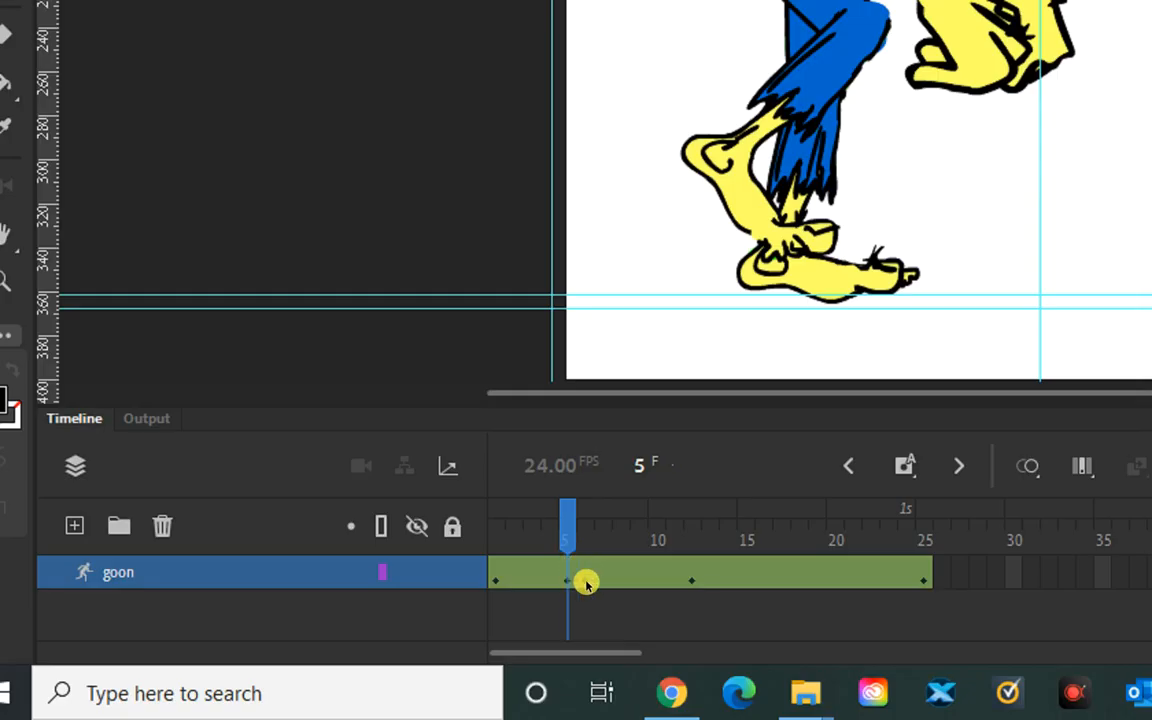
{"action": "left_click", "coordinate": [586, 582]}
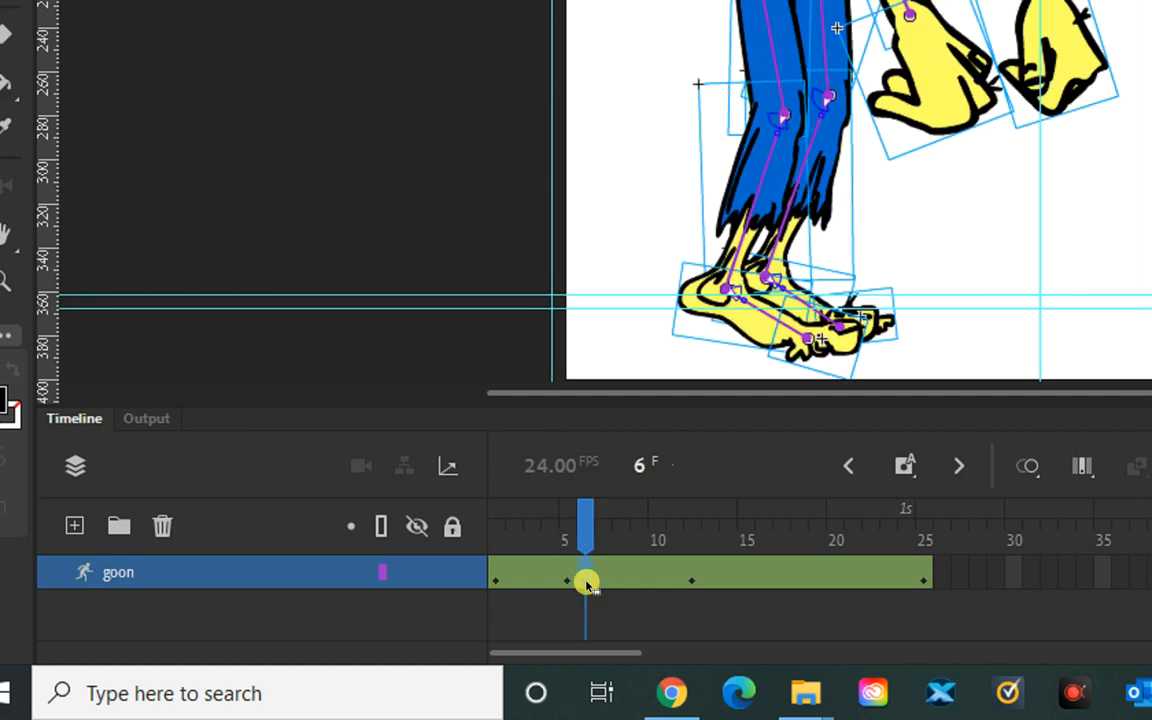
{"action": "left_click", "coordinate": [568, 582]}
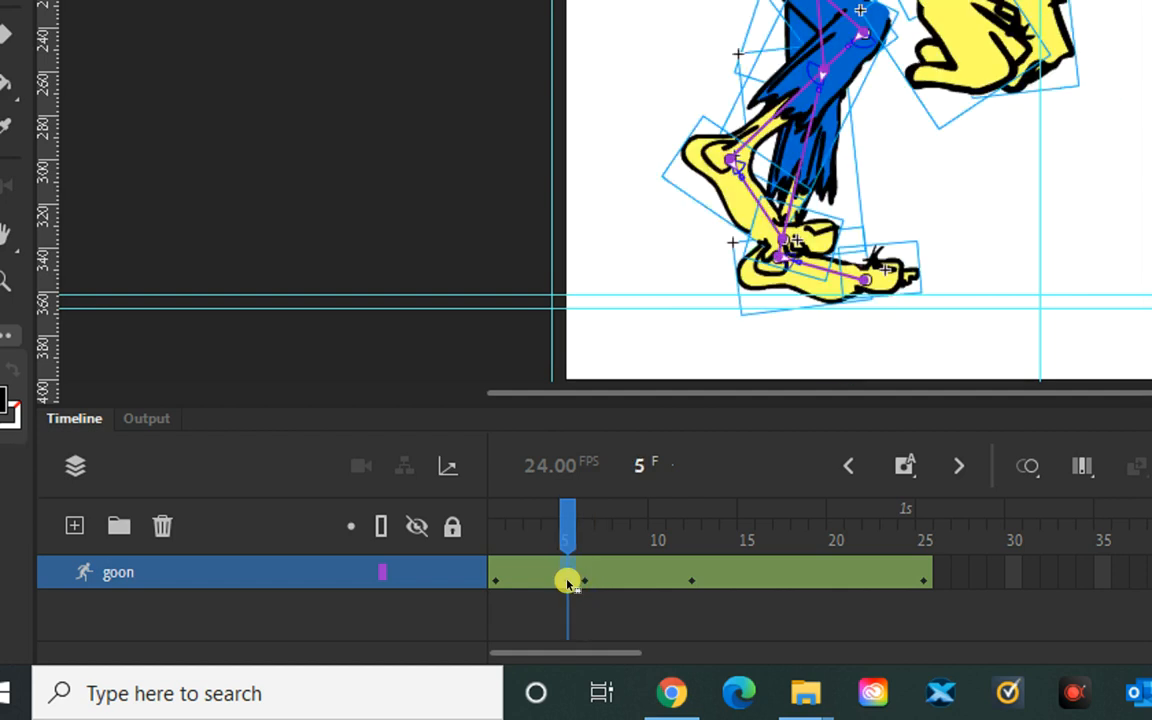
{"action": "left_click", "coordinate": [586, 582]}
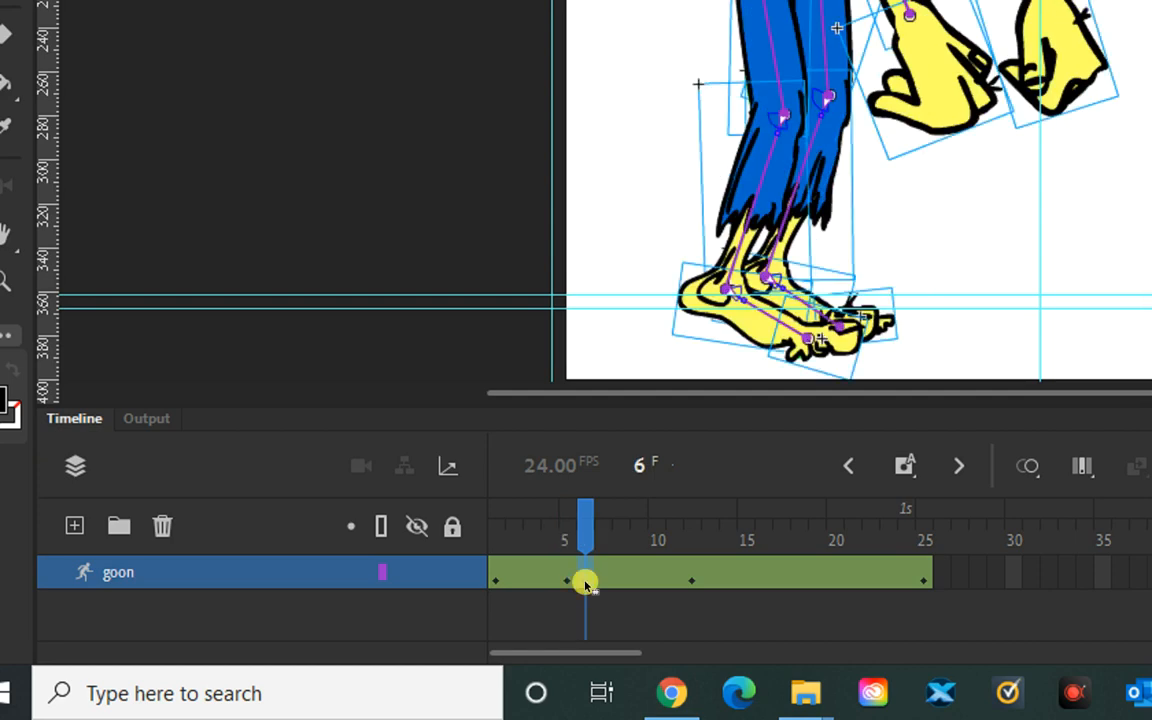
{"action": "right_click", "coordinate": [586, 584]}
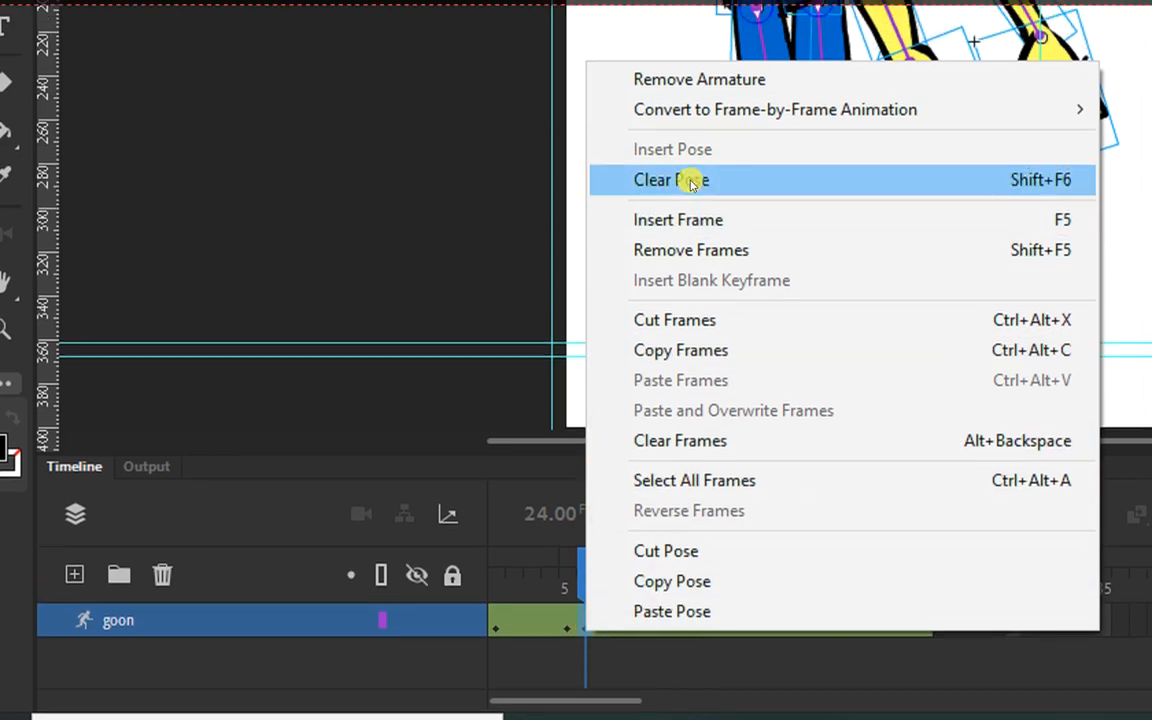
{"action": "left_click", "coordinate": [690, 184]}
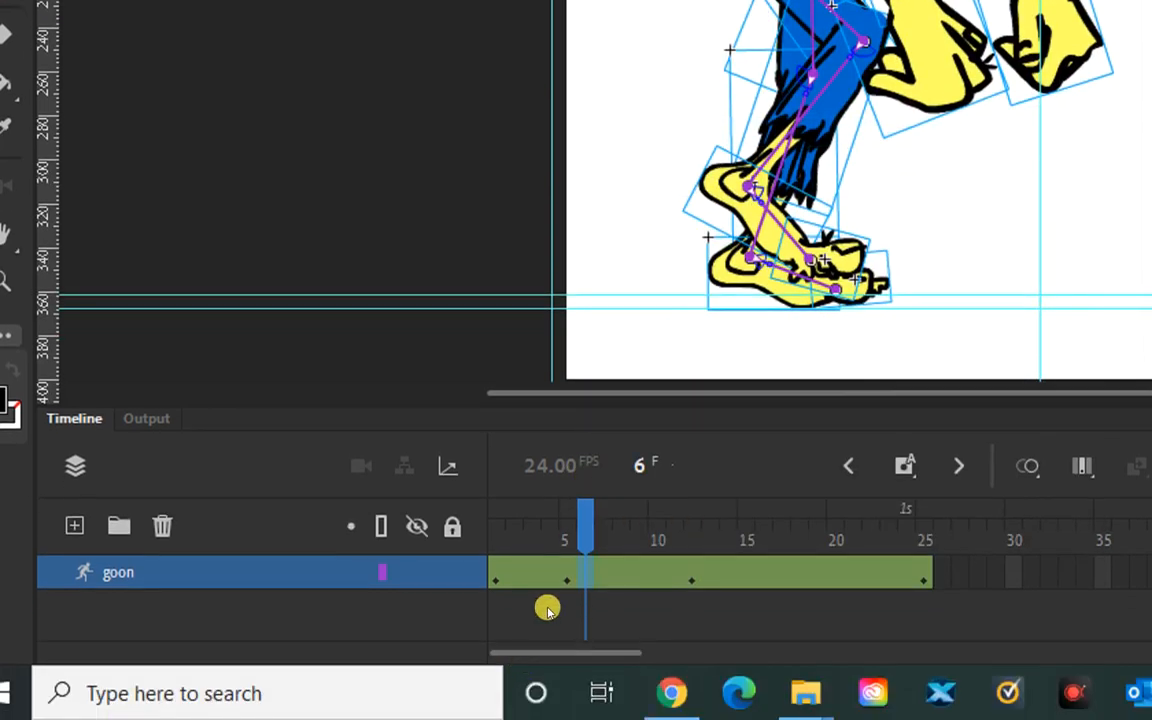
- Move the armature pose from frame 5 to frame 6
{"action": "left_click", "coordinate": [567, 582]}
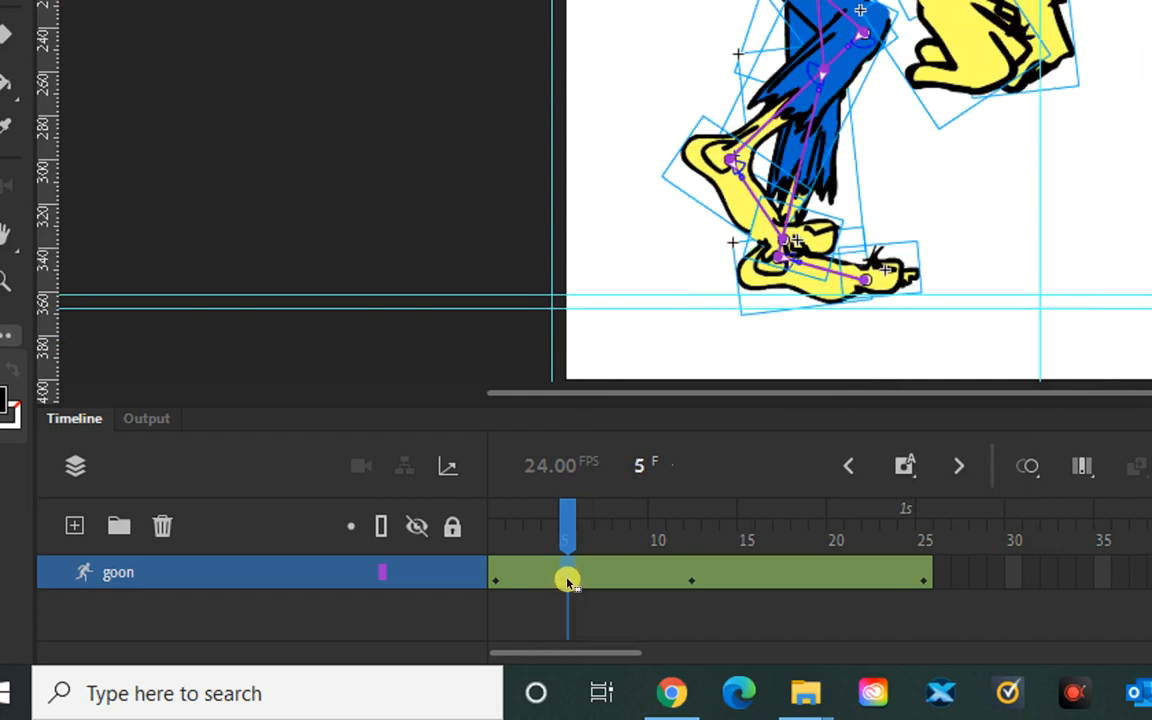
{"action": "left_click_drag", "start_coordinate": [567, 585], "coordinate": [586, 584]}
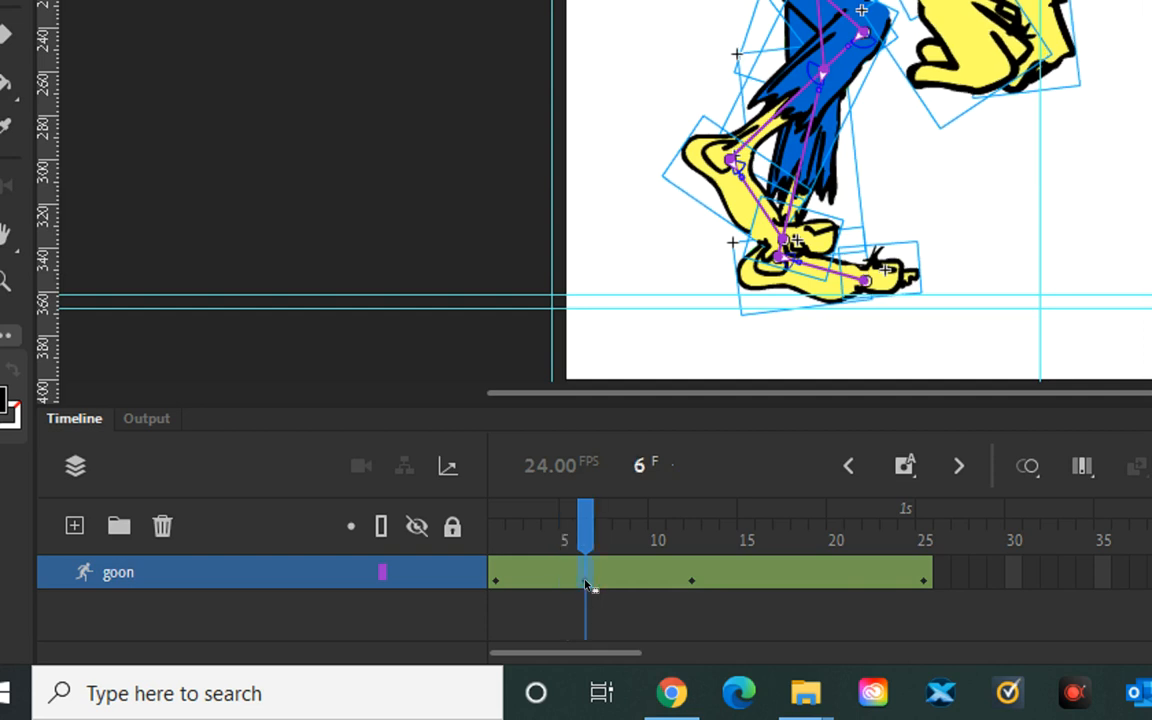
{"action": "left_click", "coordinate": [586, 580]}
- Play through the walk from frame 1 to frame 8 and raise the rear foot slightly onto the ground guides at frame 8
{"action": "left_click_drag", "start_coordinate": [586, 519], "coordinate": [468, 496]}
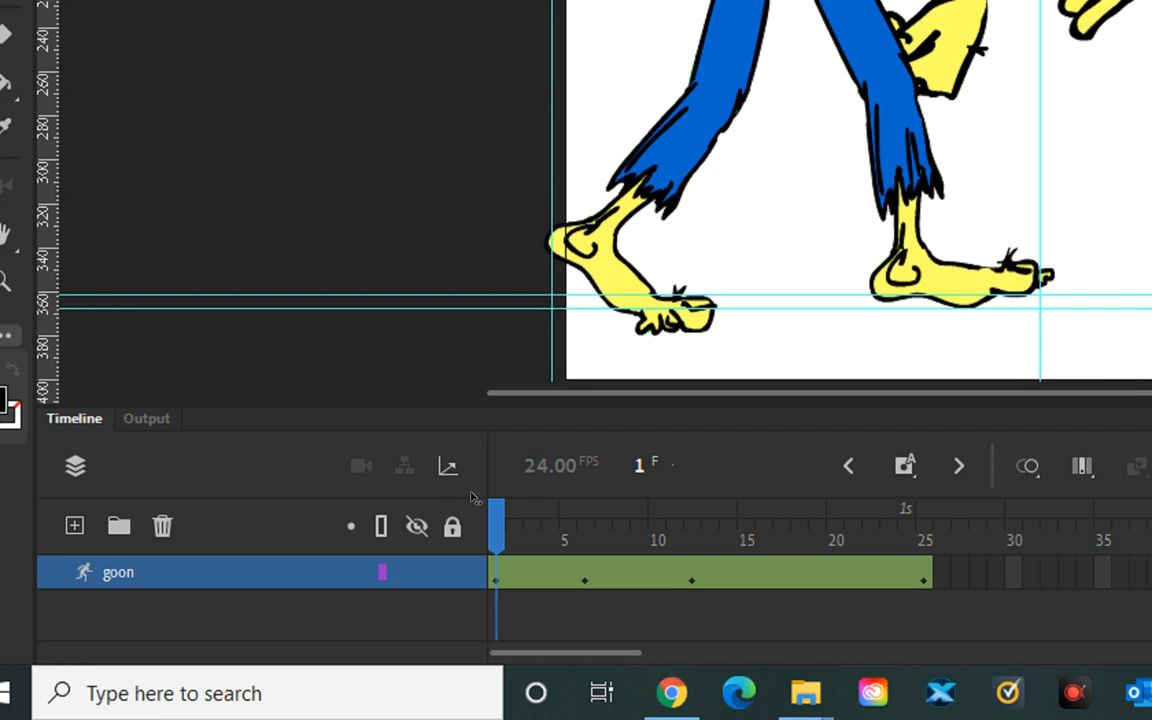
{"action": "left_click_drag", "start_coordinate": [496, 505], "coordinate": [618, 481]}
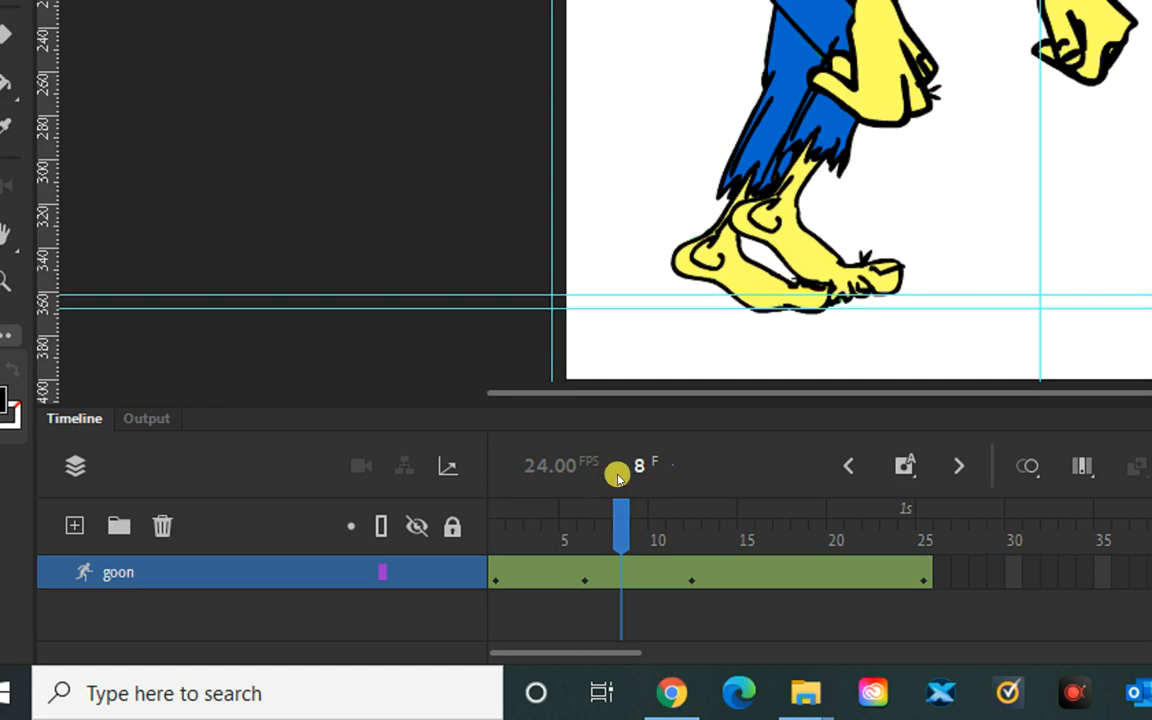
{"action": "left_click", "coordinate": [778, 287]}
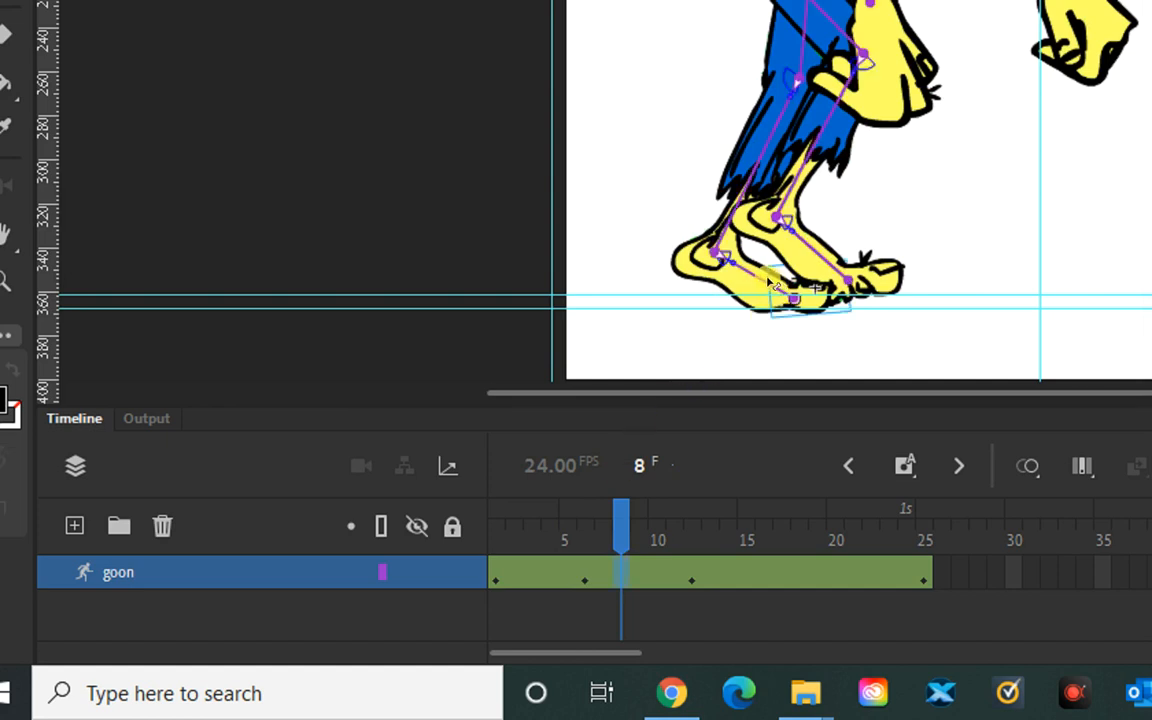
{"action": "left_click_drag", "start_coordinate": [759, 277], "coordinate": [745, 268]}
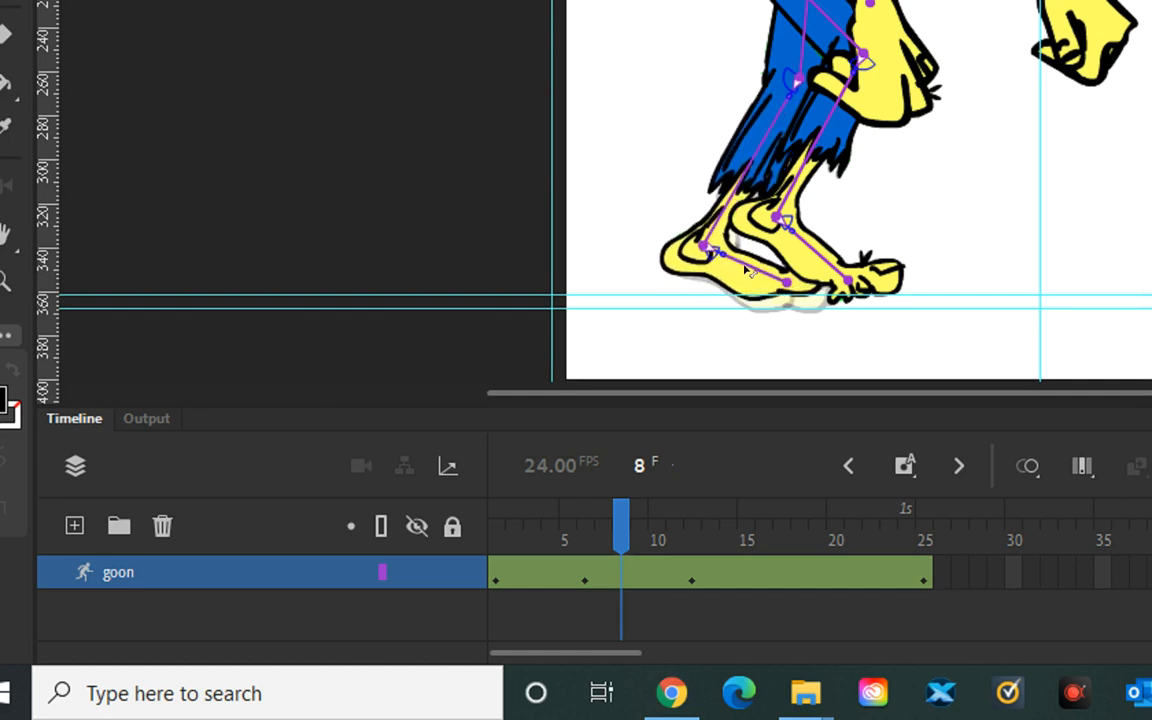
- Copy the armature pose at frame 6 and paste it at frame 18
{"action": "left_click_drag", "start_coordinate": [620, 548], "coordinate": [587, 582]}
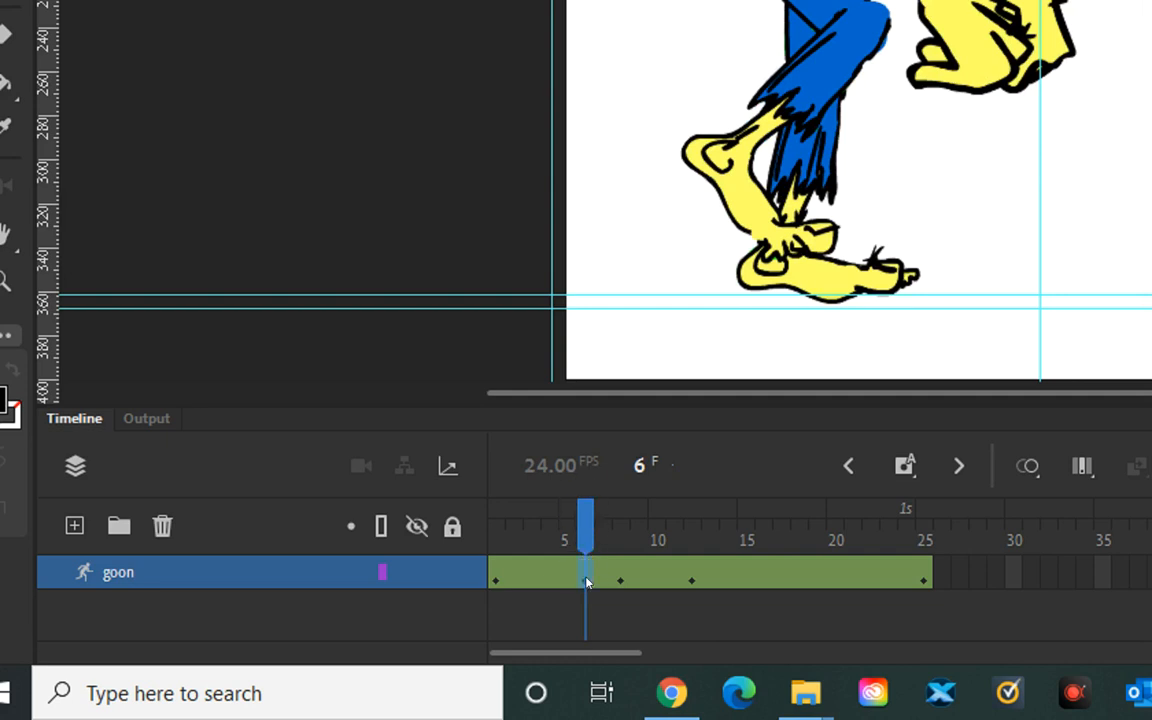
{"action": "left_click", "coordinate": [586, 579]}
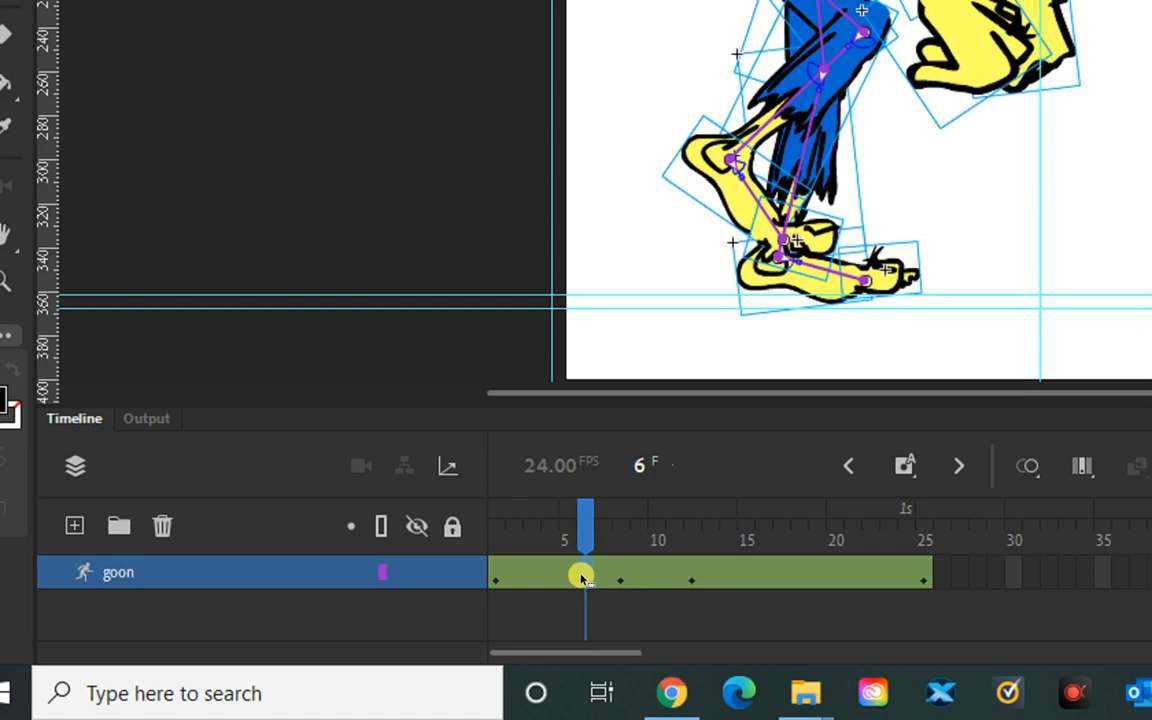
{"action": "right_click", "coordinate": [585, 580]}
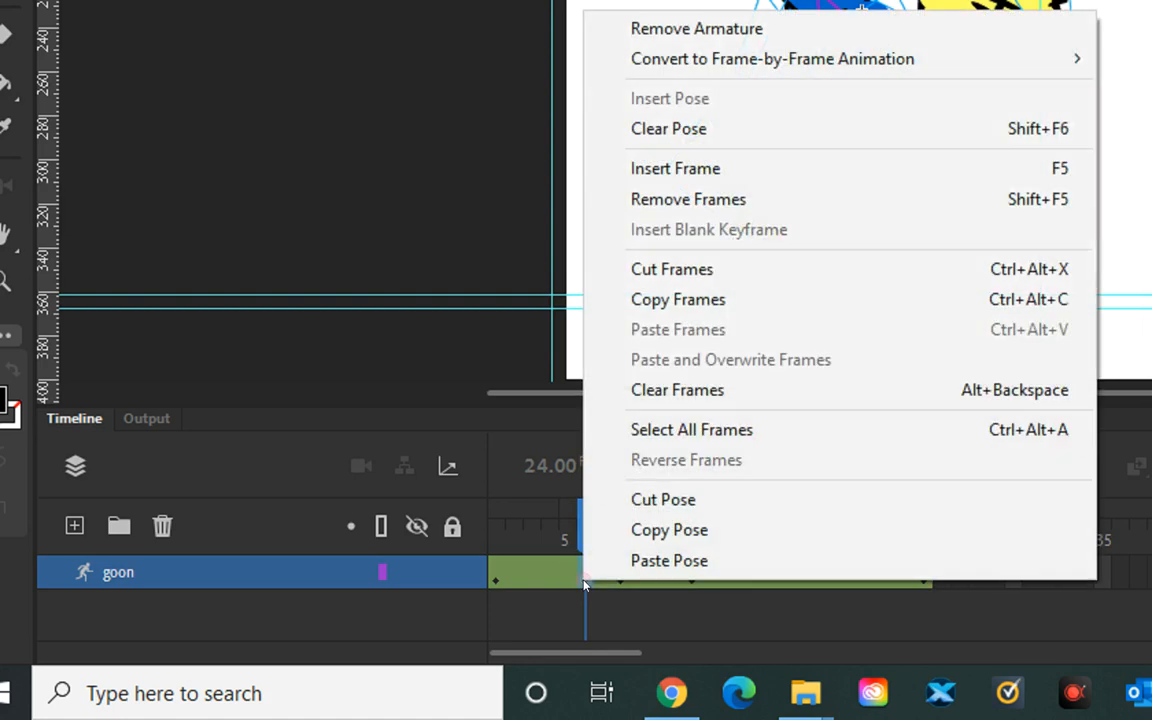
{"action": "left_click", "coordinate": [645, 530]}
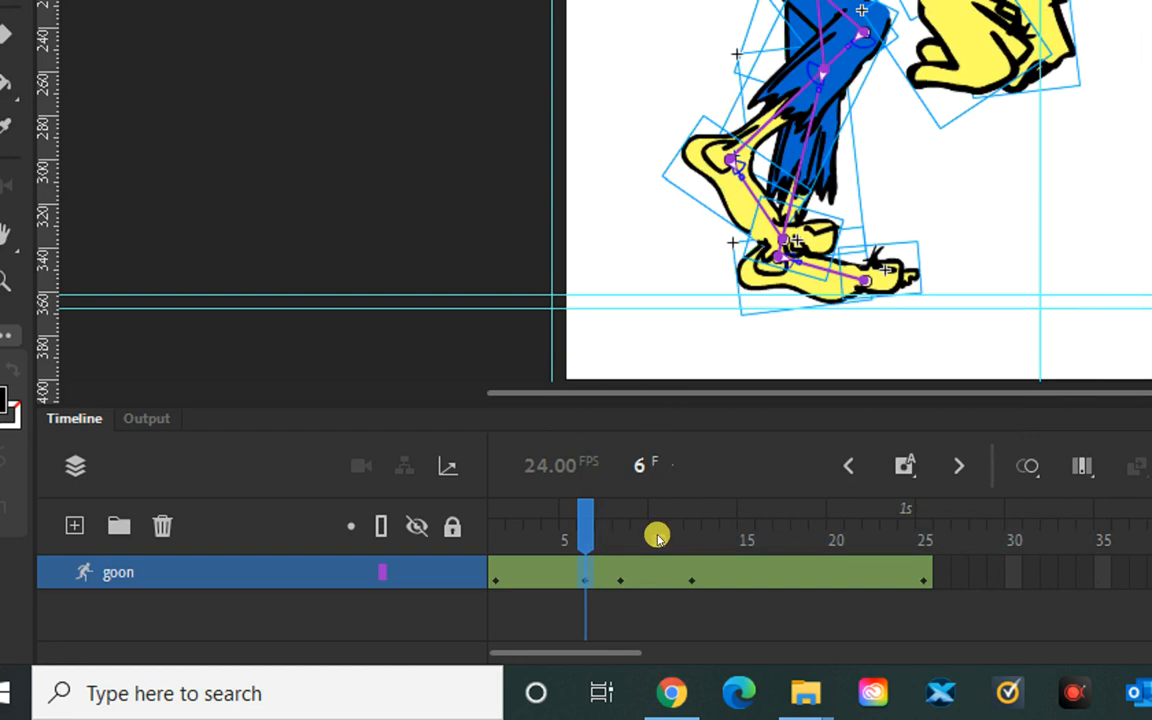
{"action": "left_click", "coordinate": [800, 580]}
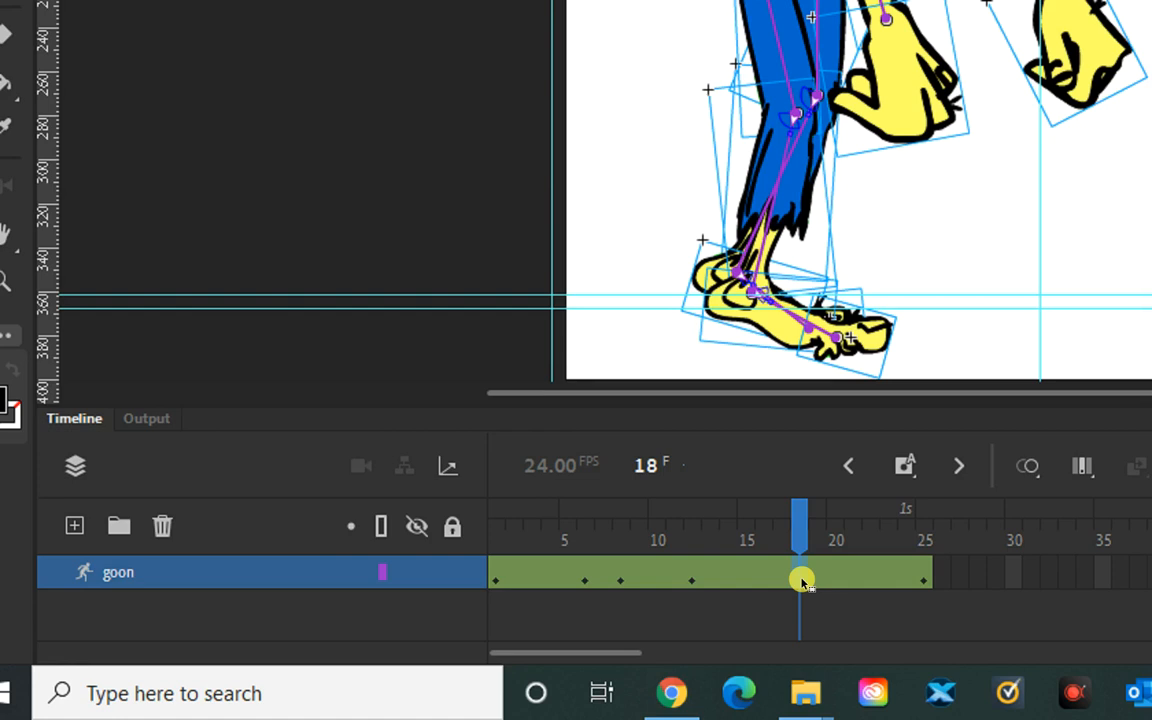
{"action": "right_click", "coordinate": [802, 582]}
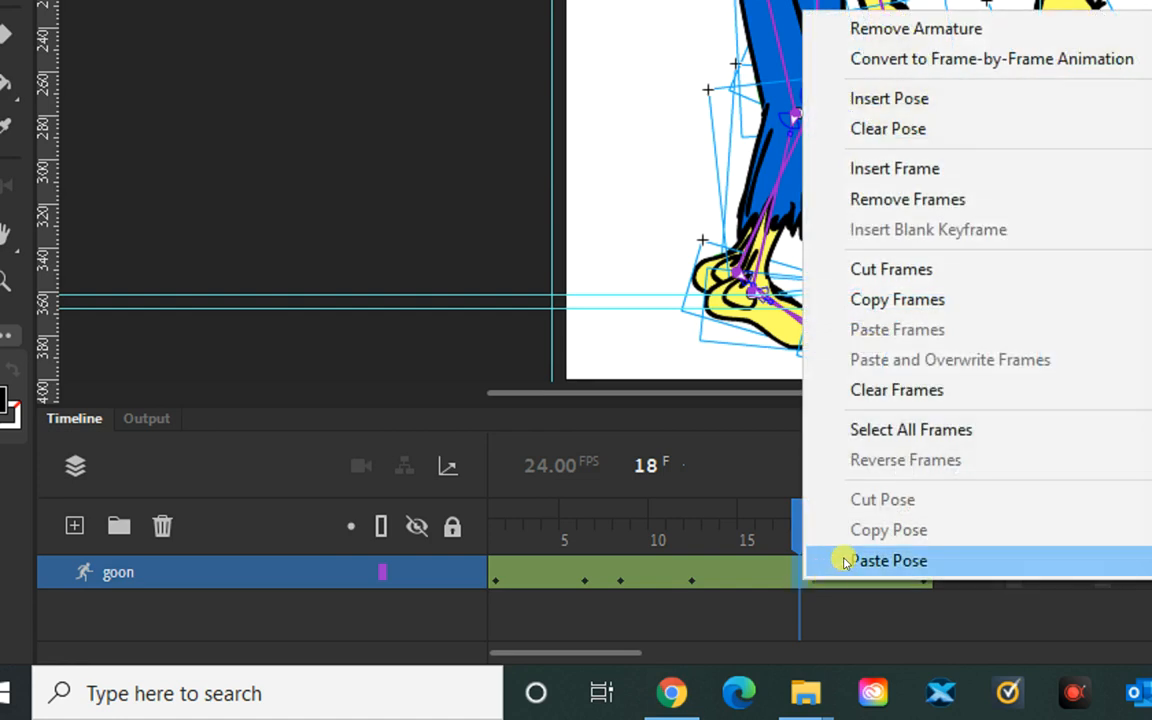
{"action": "left_click", "coordinate": [845, 561]}
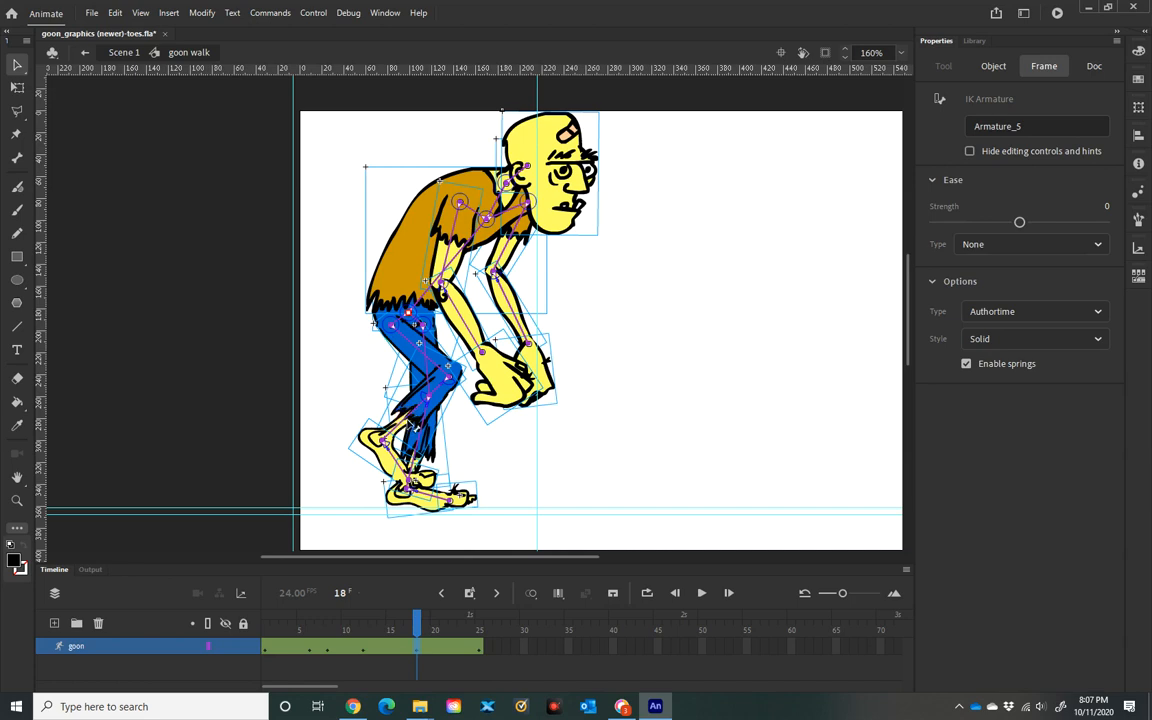
- Swap the legs at frame 18: plant the right foot on the ground guides and bend the left knee with its foot lifted behind
{"action": "left_click_drag", "start_coordinate": [408, 425], "coordinate": [400, 463]}
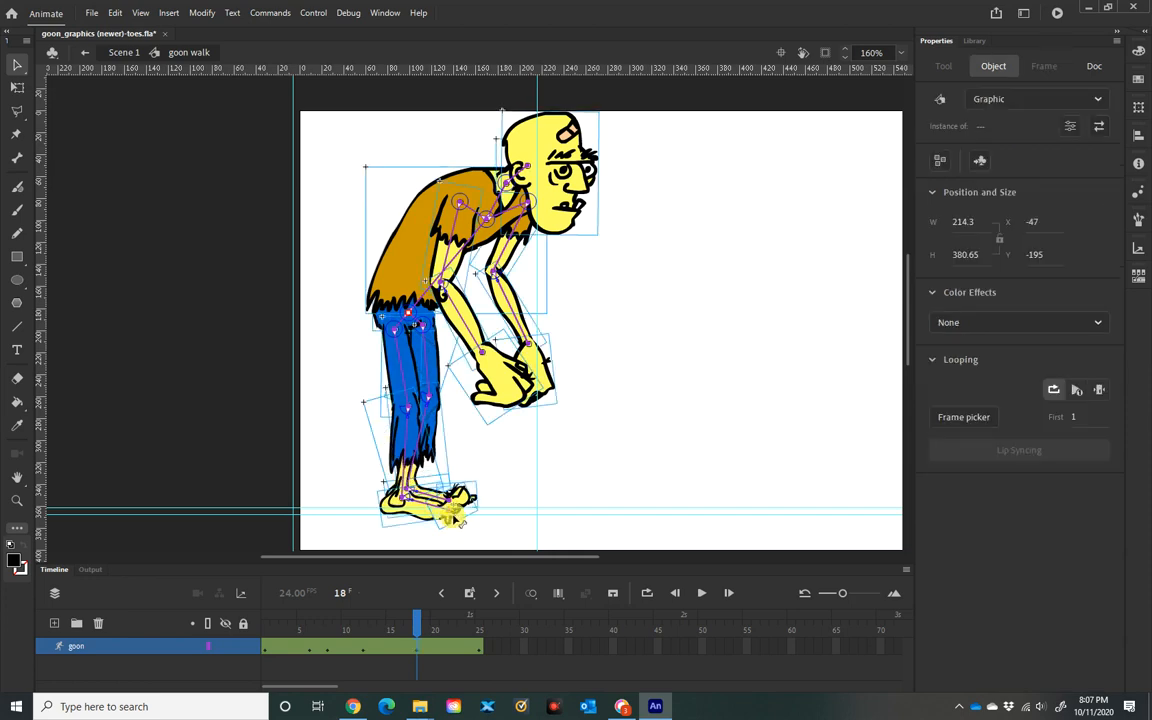
{"action": "left_click_drag", "start_coordinate": [459, 506], "coordinate": [423, 494]}
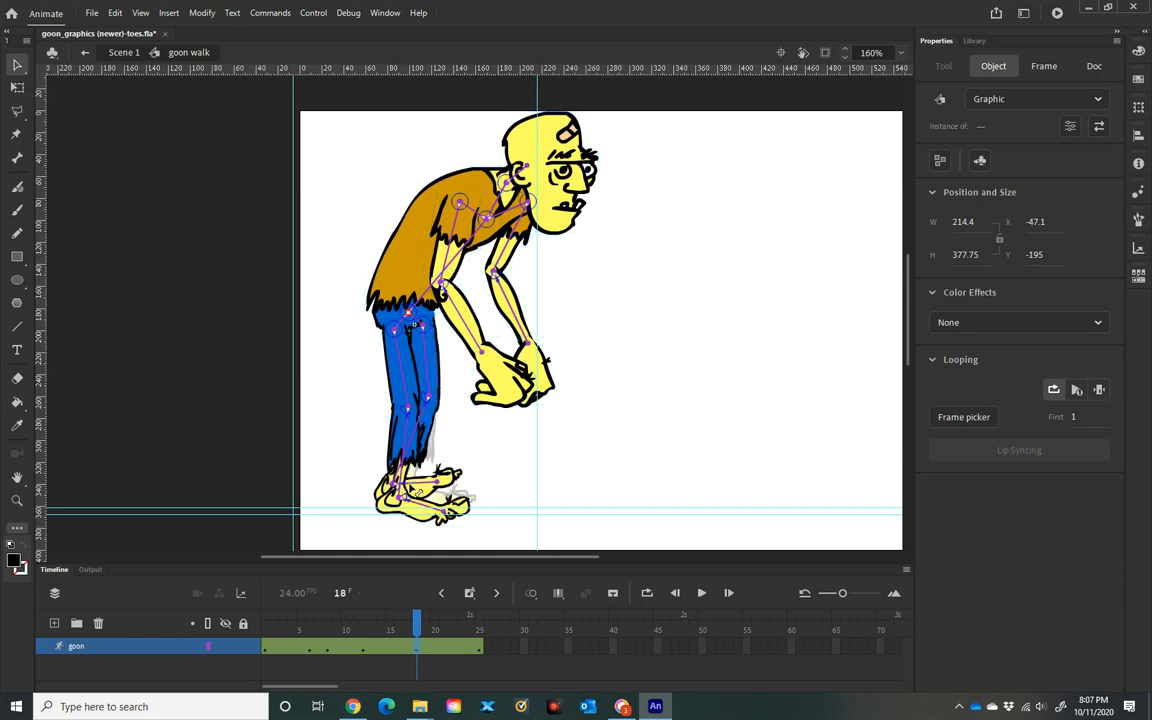
{"action": "left_click_drag", "start_coordinate": [405, 491], "coordinate": [382, 462]}
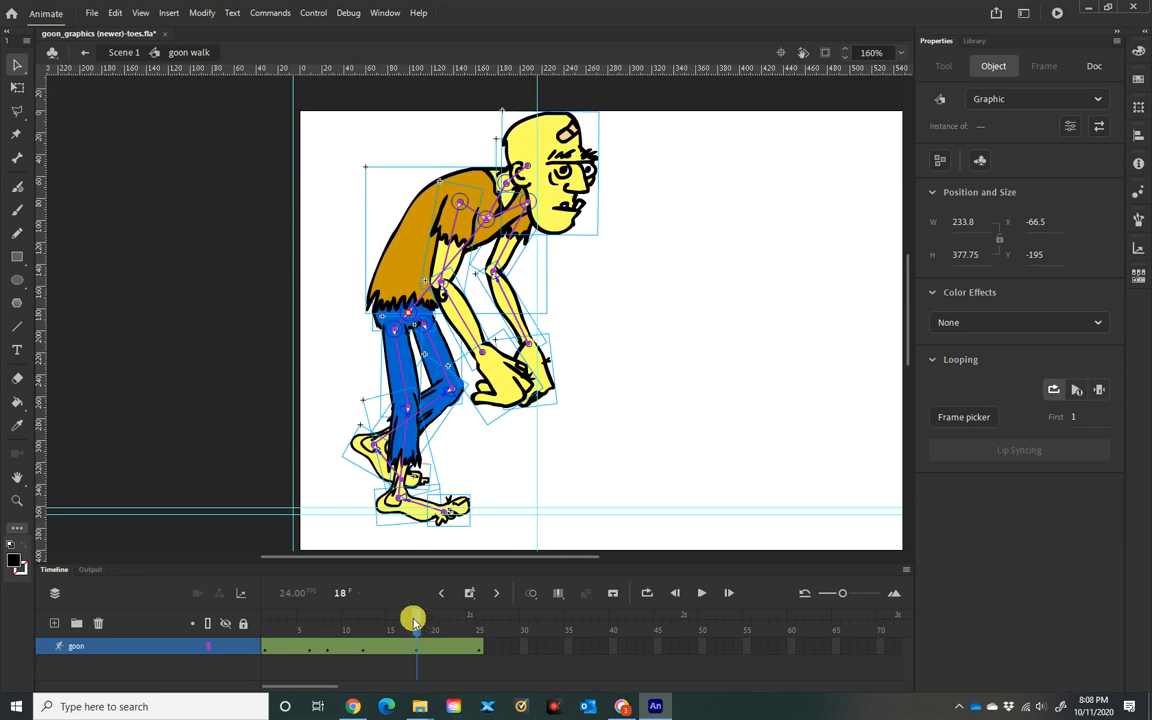
- Adjust the right foot and toes at frame 20 and raise the right thigh so the foot sits on the ground guides
{"action": "left_click_drag", "start_coordinate": [416, 625], "coordinate": [437, 593]}
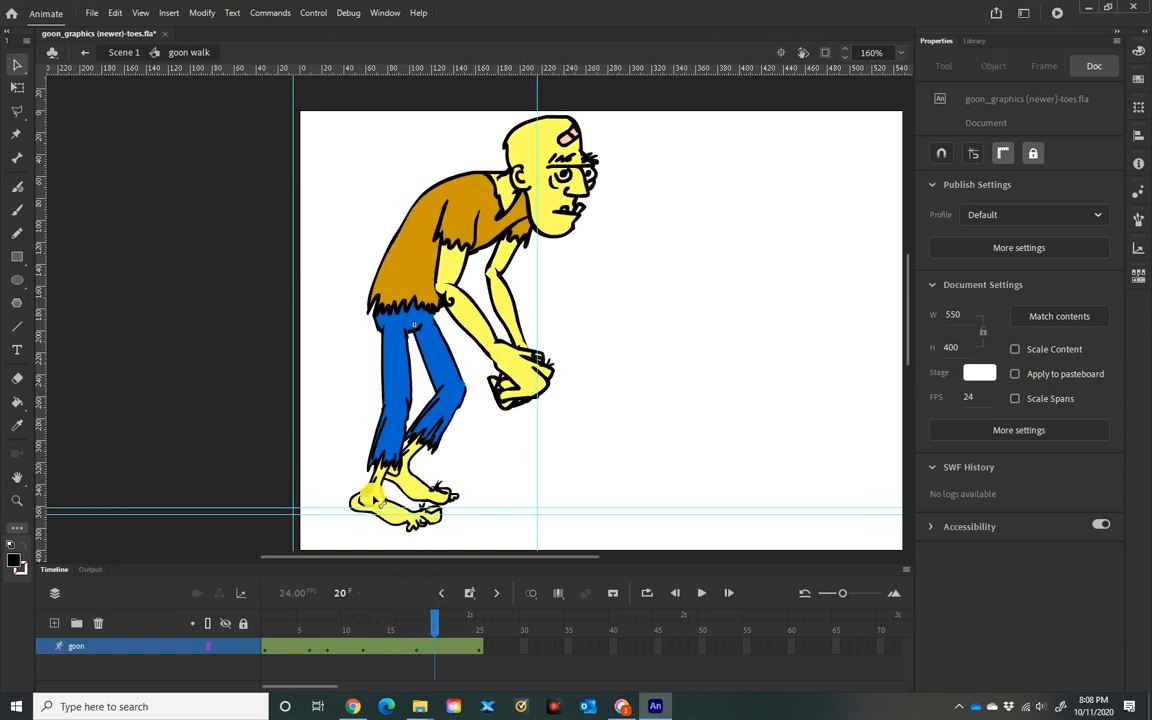
{"action": "left_click_drag", "start_coordinate": [380, 504], "coordinate": [415, 514]}
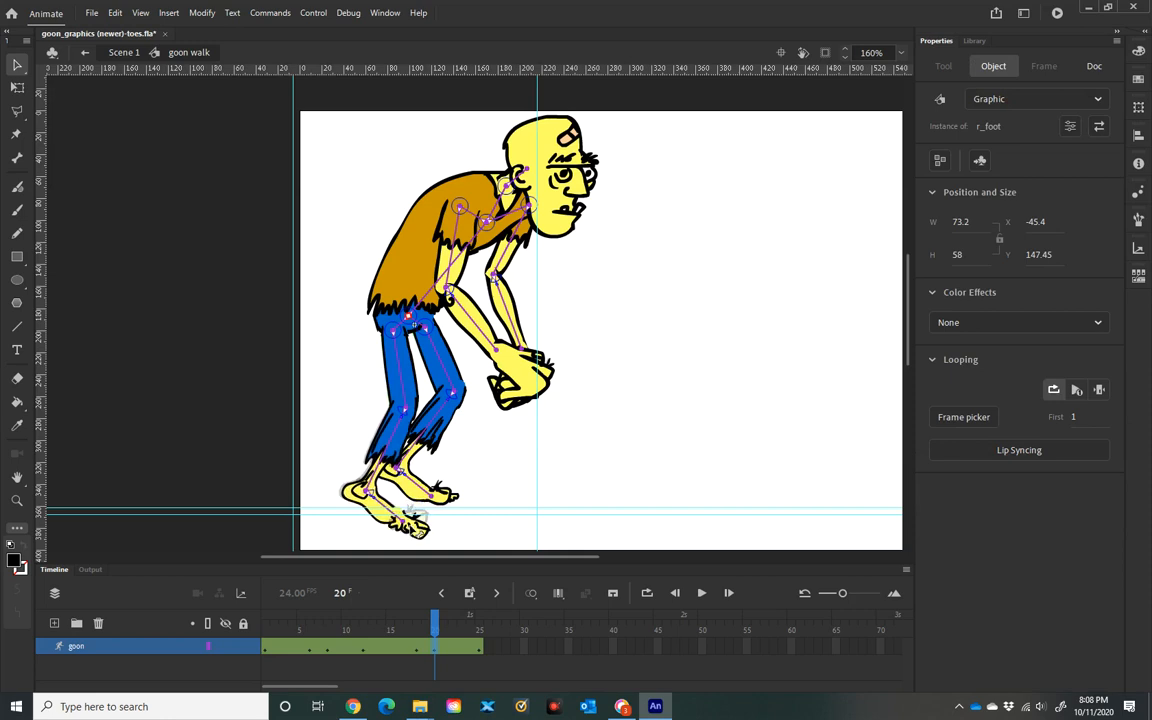
{"action": "left_click", "coordinate": [418, 527]}
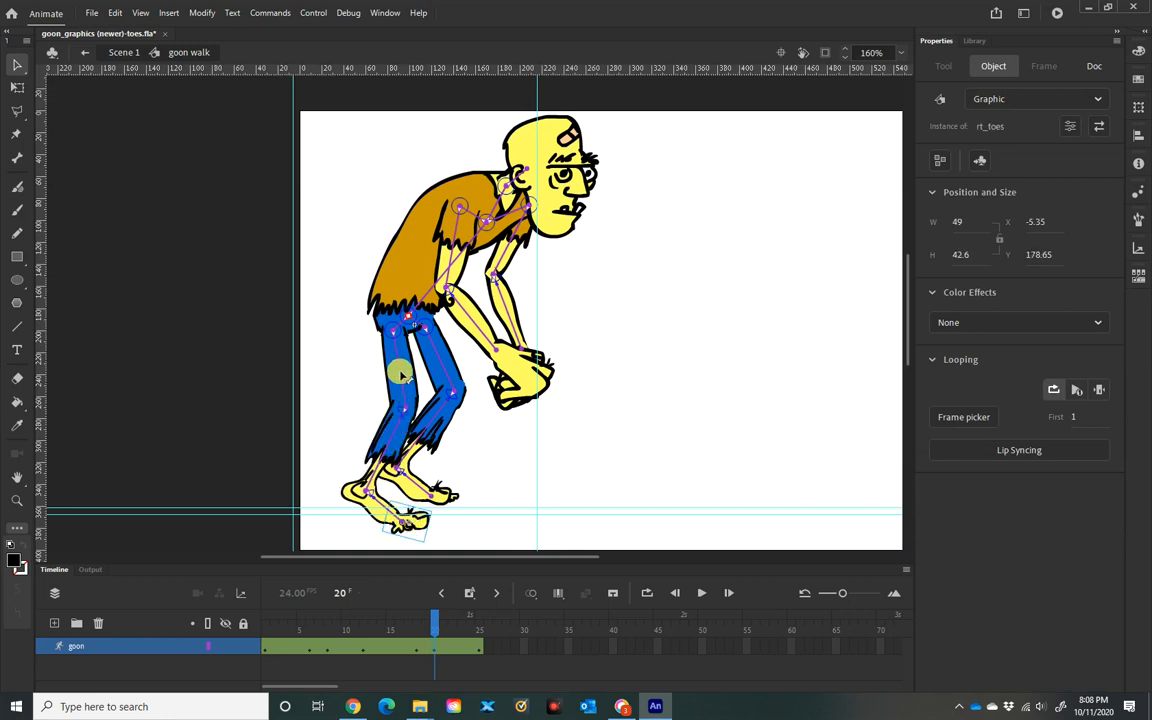
{"action": "mouse_move", "coordinate": [400, 373]}
{"action": "left_mouse_down"}
{"action": "mouse_move", "coordinate": [382, 370]}
{"action": "mouse_move", "coordinate": [398, 363]}
{"action": "left_mouse_up"}
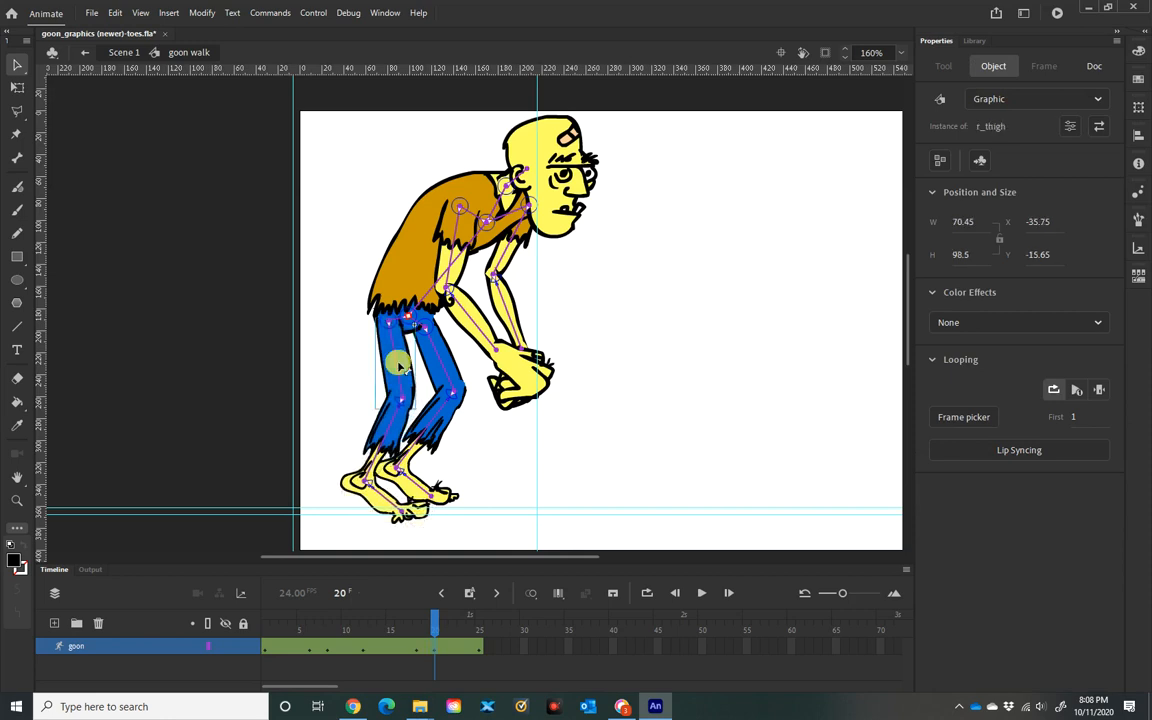
- Raise the right lower leg and foot slightly back at frame 22 so the toes meet the ground guides
{"action": "left_click_drag", "start_coordinate": [434, 622], "coordinate": [458, 635]}
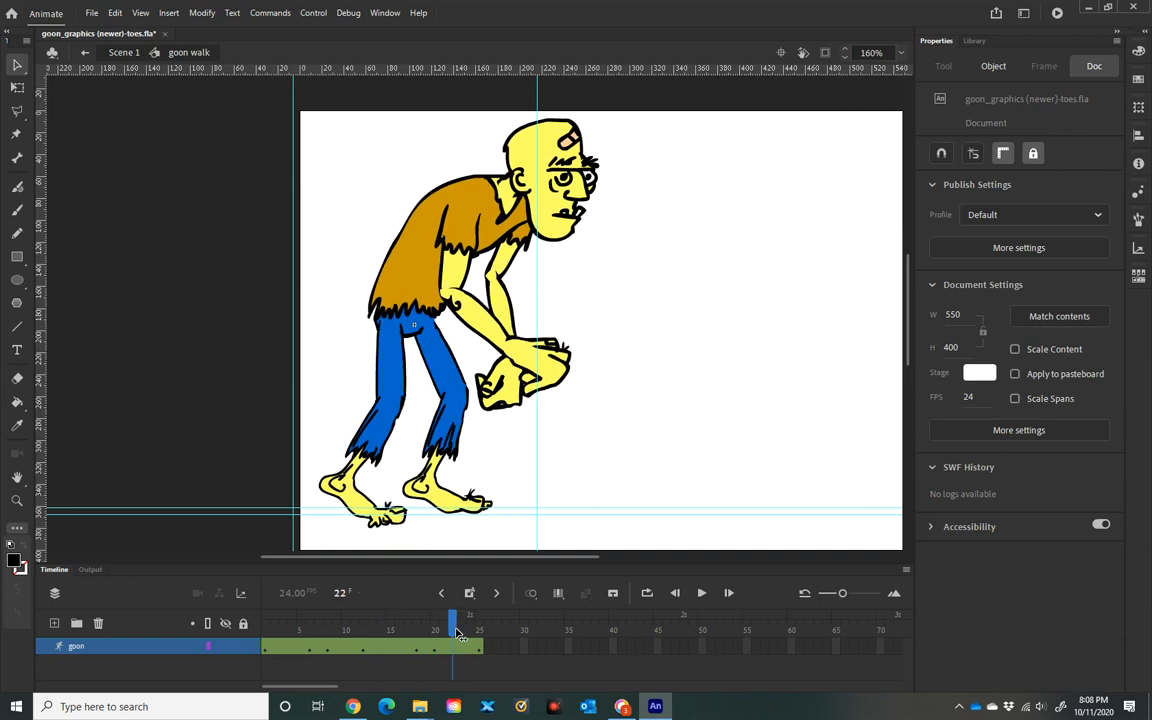
{"action": "left_click", "coordinate": [362, 475]}
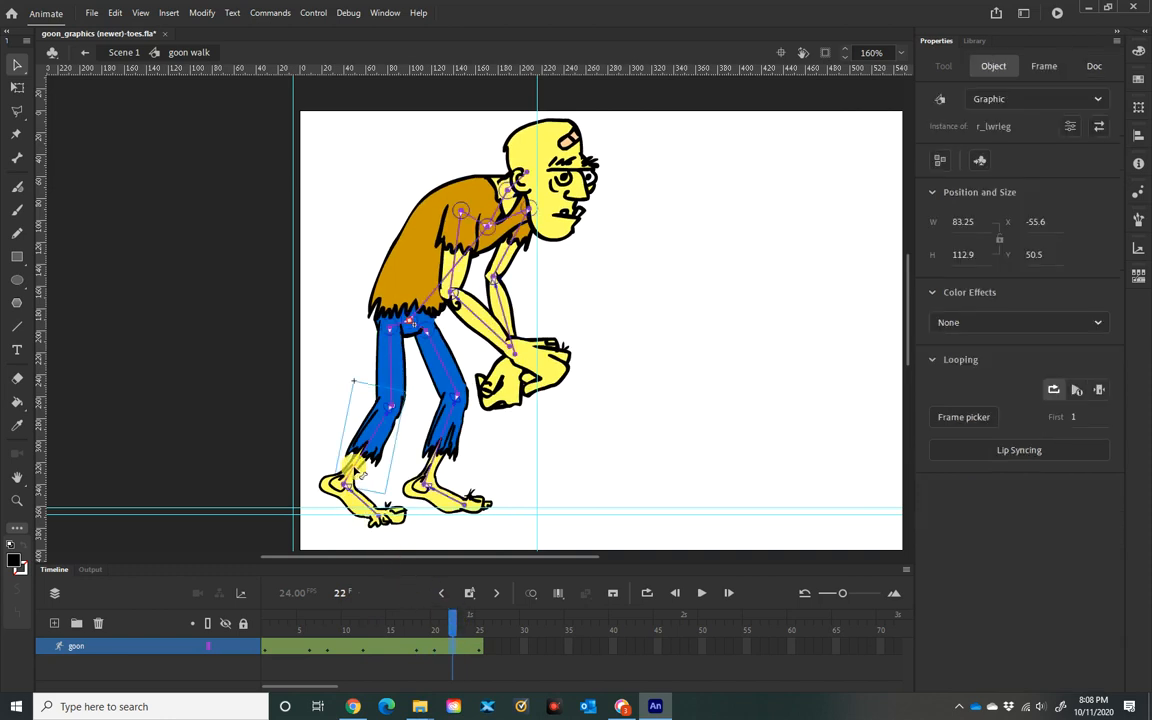
{"action": "left_click_drag", "start_coordinate": [362, 476], "coordinate": [353, 462]}
{"action": "left_click_drag", "start_coordinate": [398, 523], "coordinate": [364, 499]}
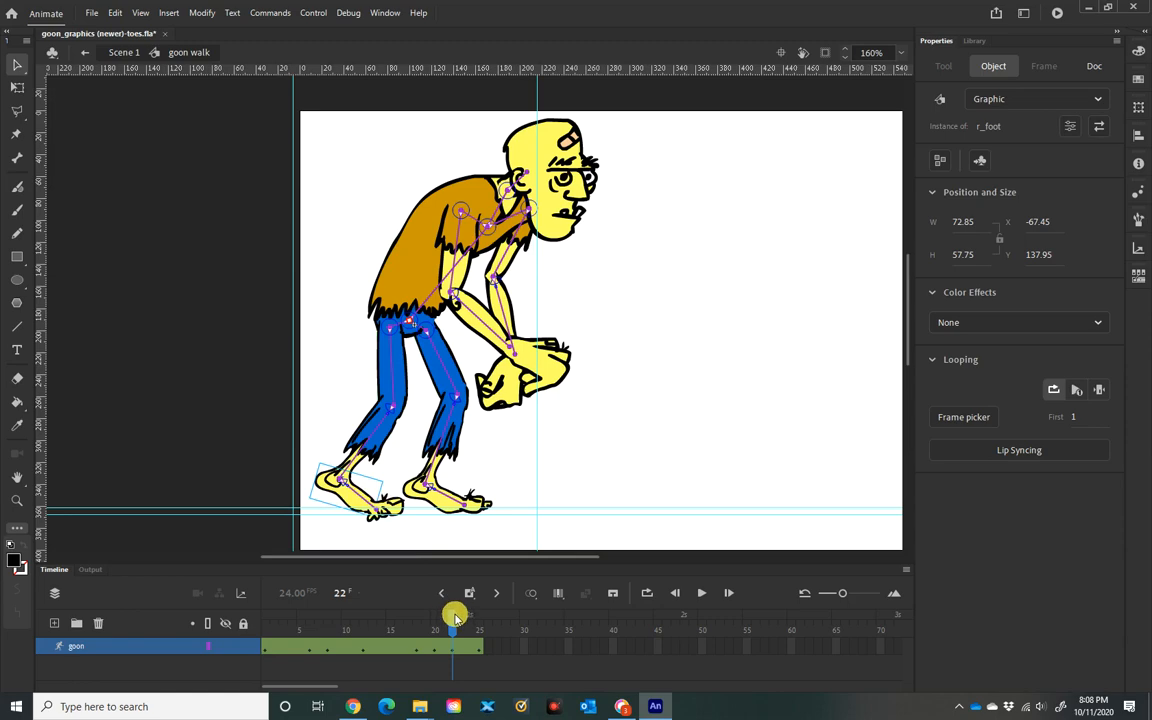
- Lift the front foot above the ground guides by repositioning the right lower leg at frame 11 and the left lower leg at frame 24
{"action": "left_click_drag", "start_coordinate": [450, 612], "coordinate": [360, 571]}
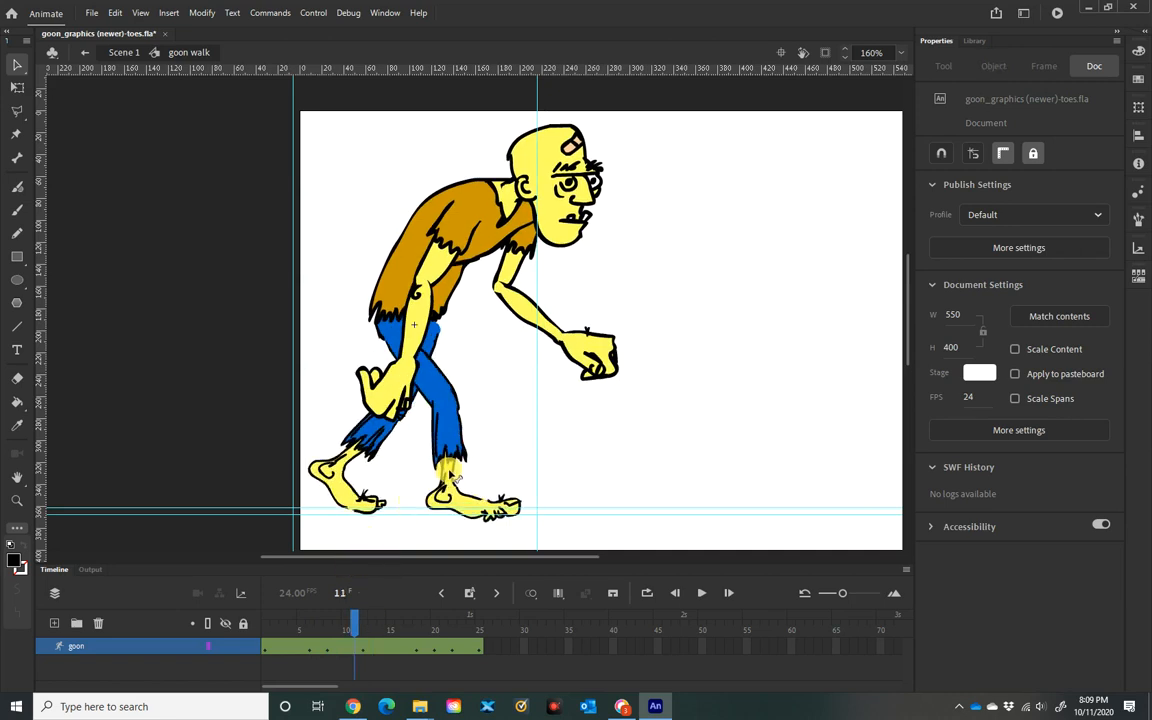
{"action": "left_click_drag", "start_coordinate": [478, 505], "coordinate": [448, 443]}
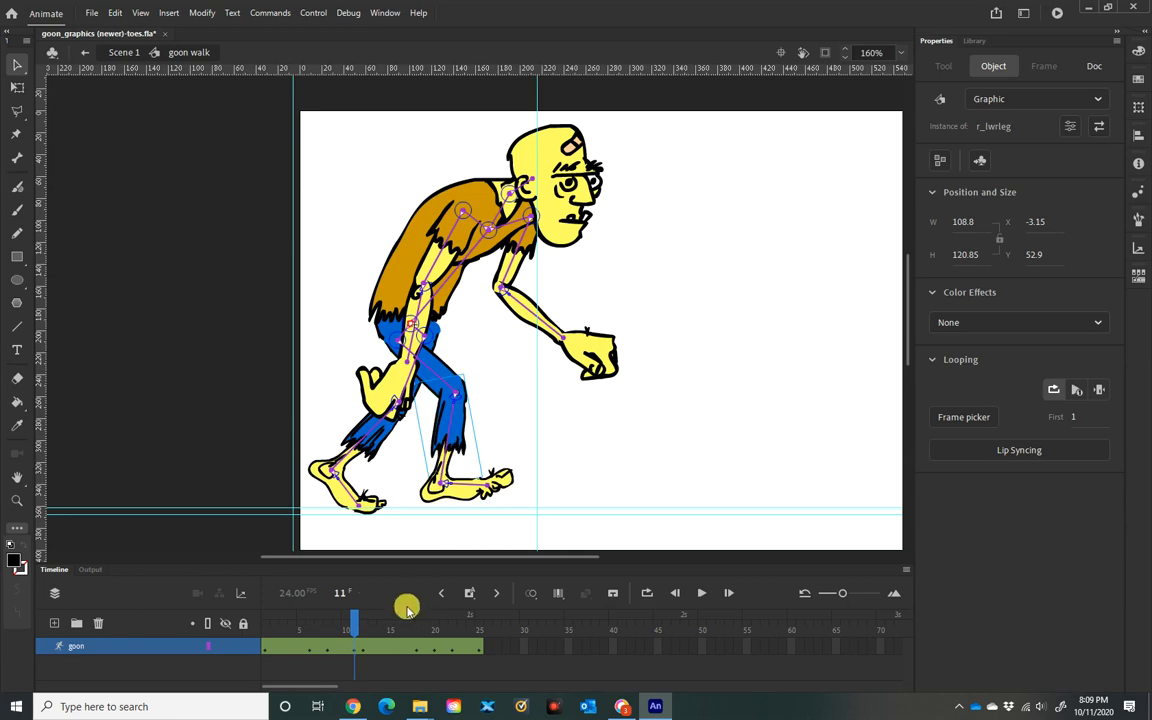
{"action": "left_click", "coordinate": [366, 624]}
{"action": "left_click_drag", "start_coordinate": [366, 624], "coordinate": [471, 612]}
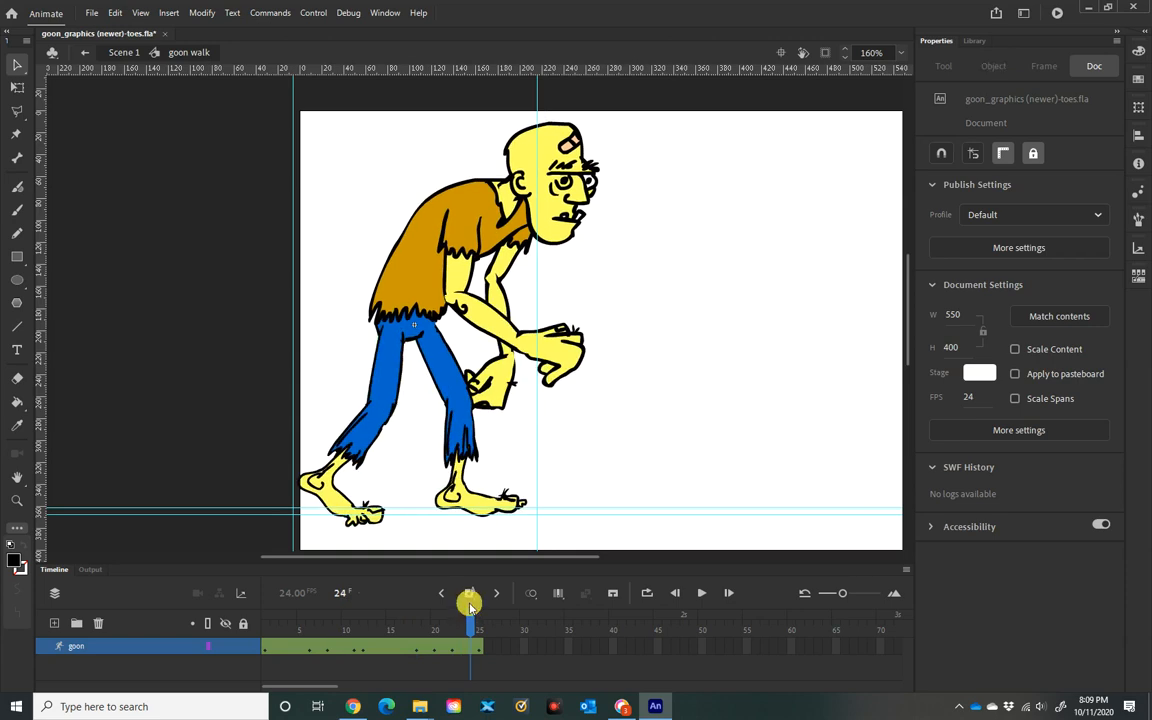
{"action": "left_click", "coordinate": [490, 499]}
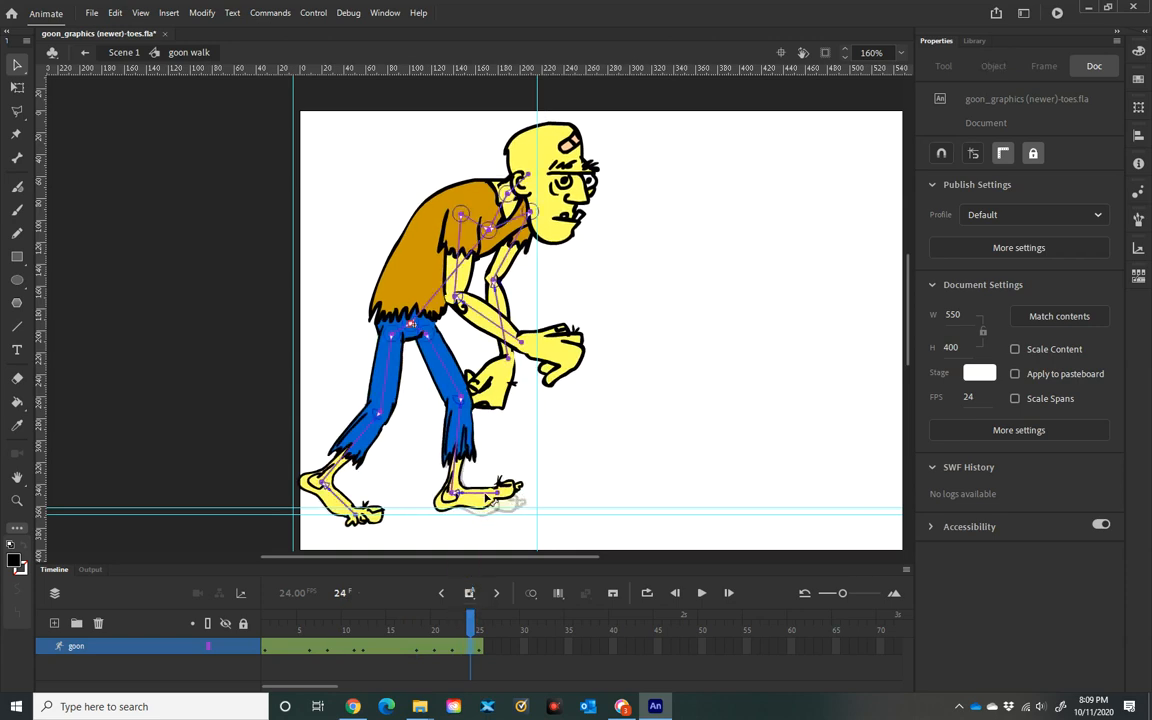
{"action": "left_click", "coordinate": [490, 497]}
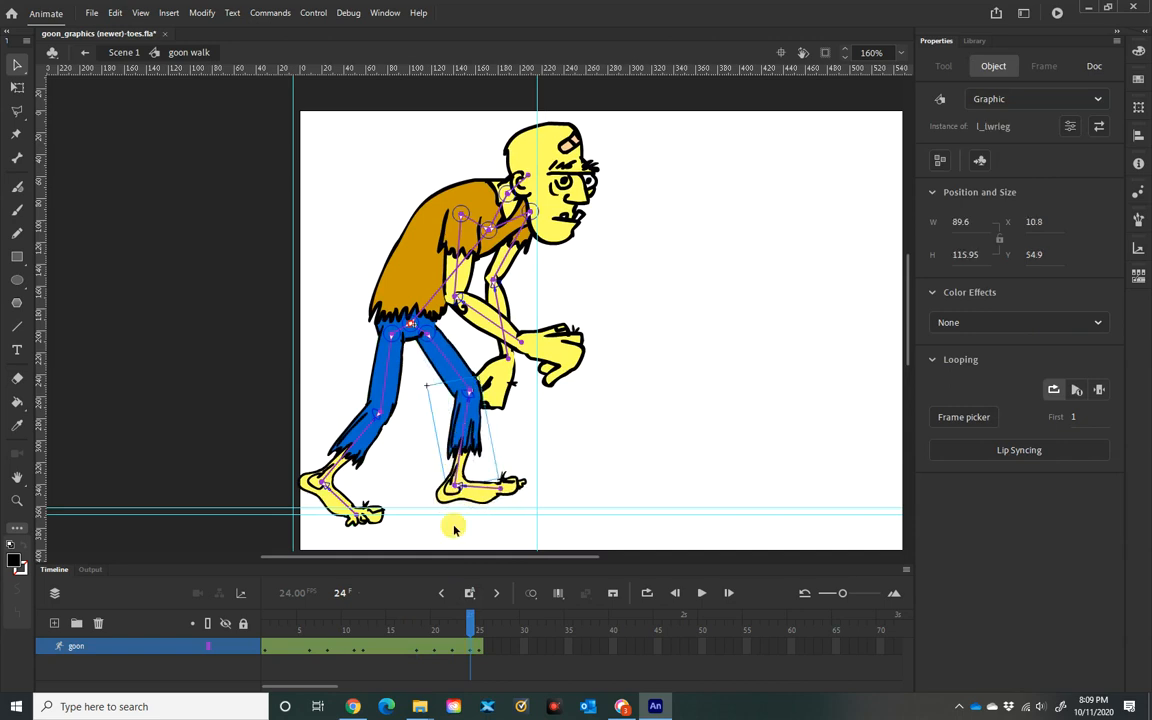
- Swing the left upper arm forward at frame 12 and adjust the left forearm so the hand reaches out ahead
{"action": "left_click_drag", "start_coordinate": [472, 621], "coordinate": [364, 580]}
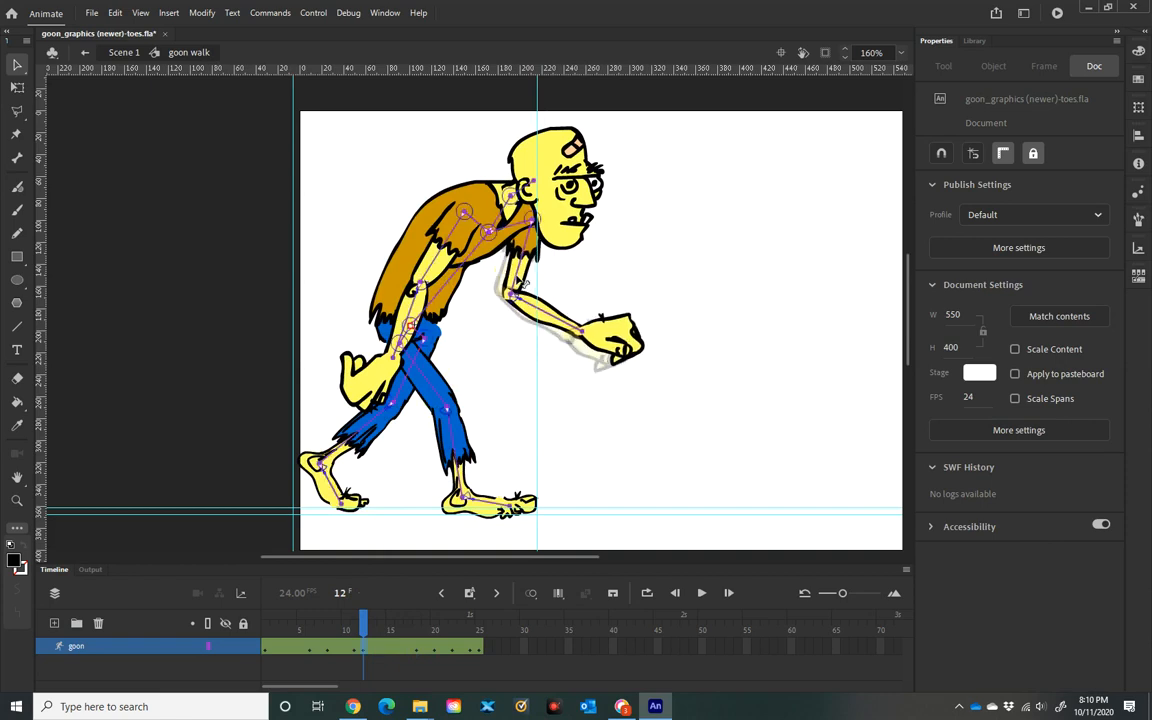
{"action": "left_click_drag", "start_coordinate": [517, 277], "coordinate": [522, 275]}
{"action": "left_click_drag", "start_coordinate": [566, 311], "coordinate": [566, 323]}
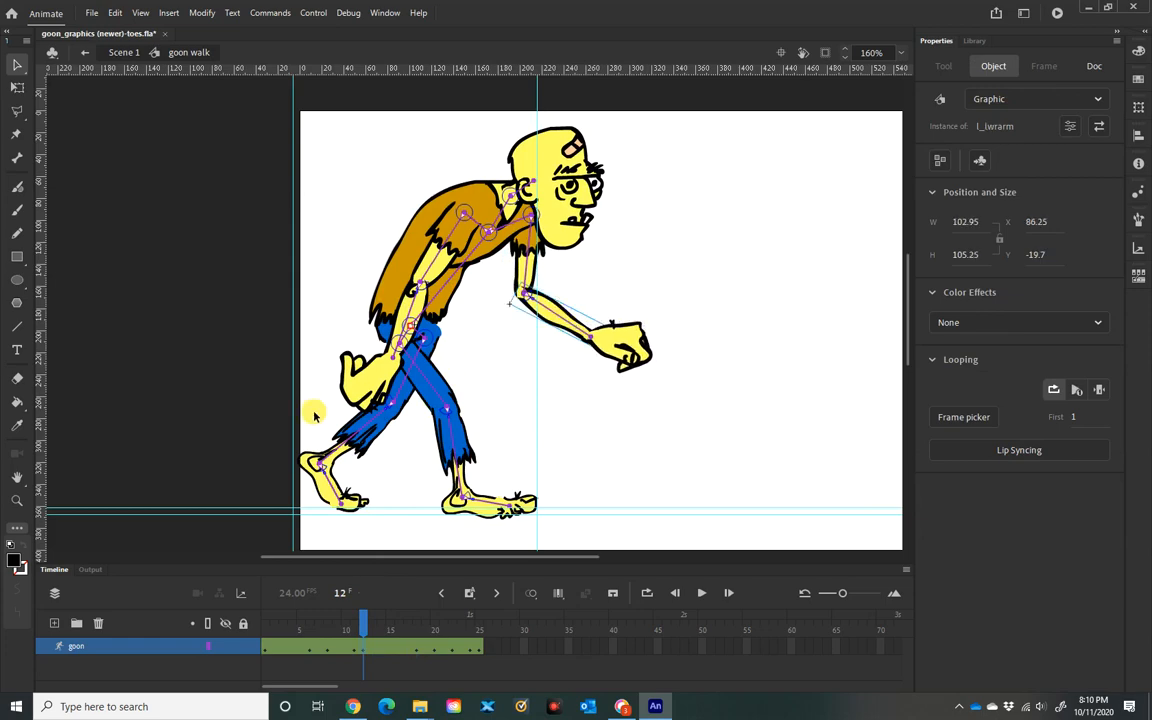
{"action": "left_click_drag", "start_coordinate": [364, 618], "coordinate": [530, 587]}
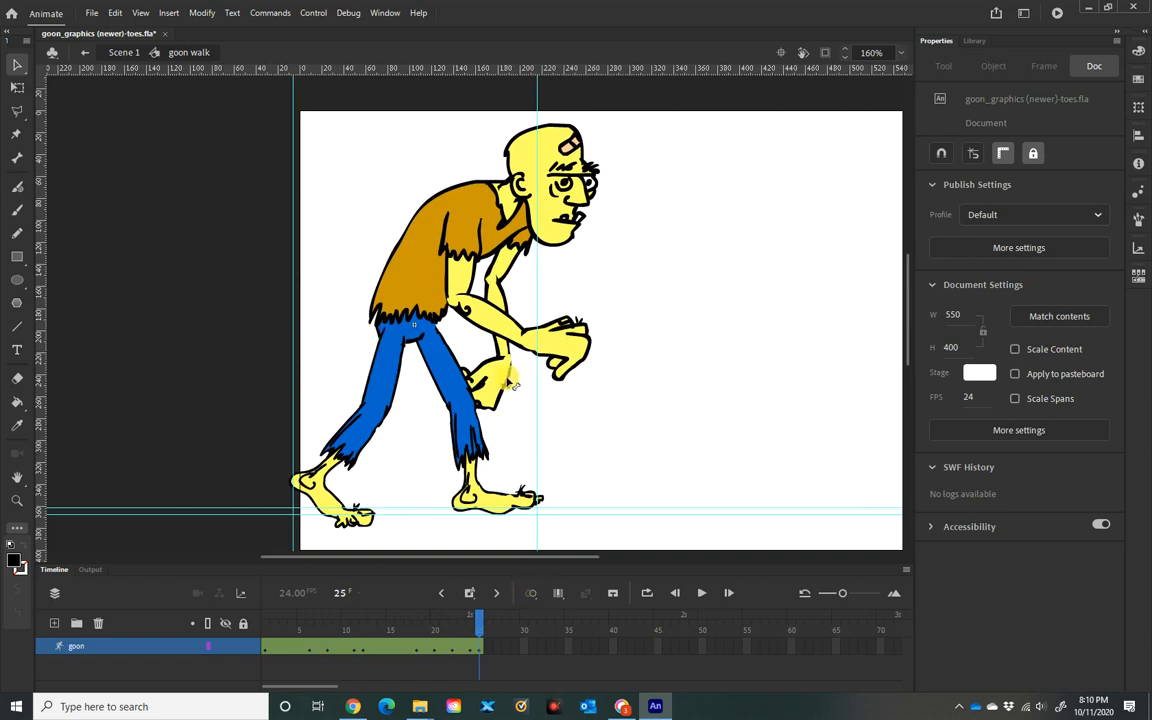
- Rotate the left upper arm back toward the body at frame 11 and slightly forward at frame 18
{"action": "left_click_drag", "start_coordinate": [481, 617], "coordinate": [355, 587]}
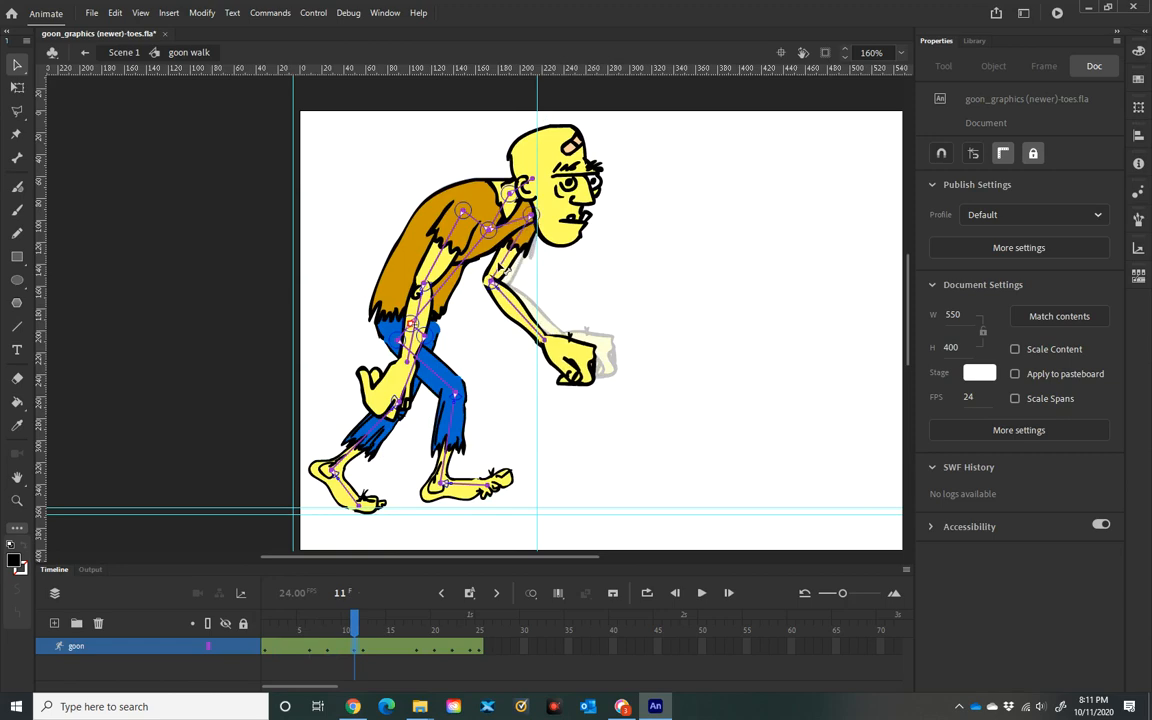
{"action": "left_click_drag", "start_coordinate": [507, 272], "coordinate": [507, 272]}
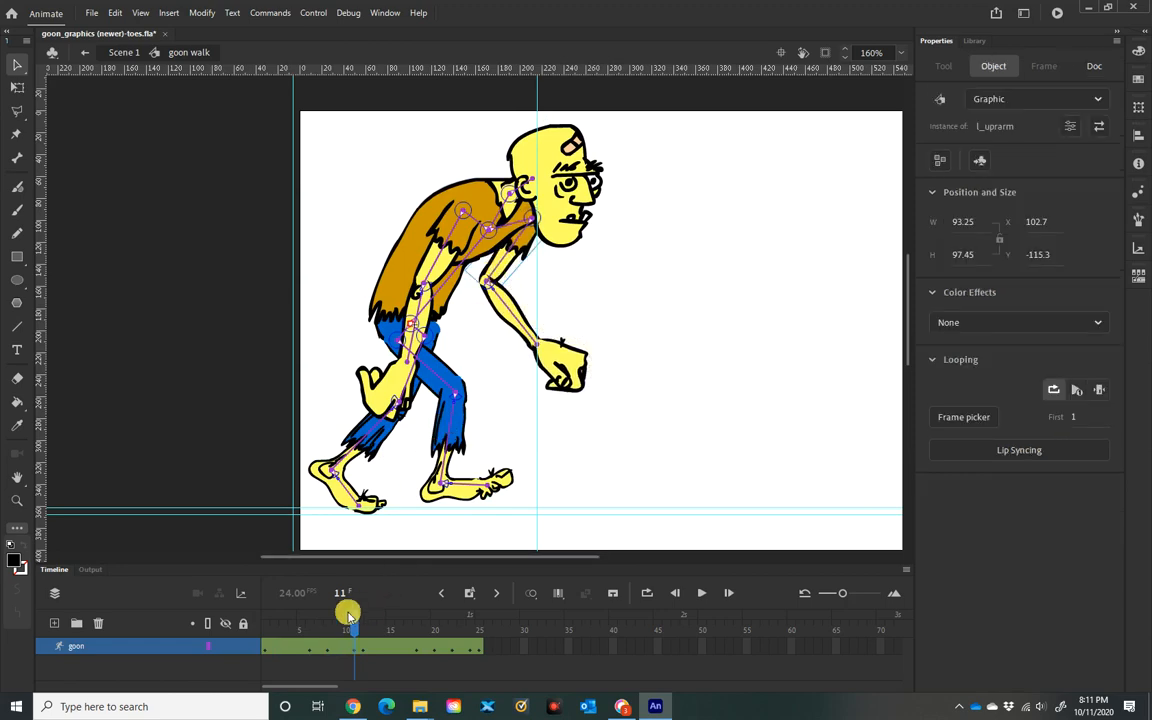
{"action": "left_click_drag", "start_coordinate": [352, 615], "coordinate": [386, 626]}
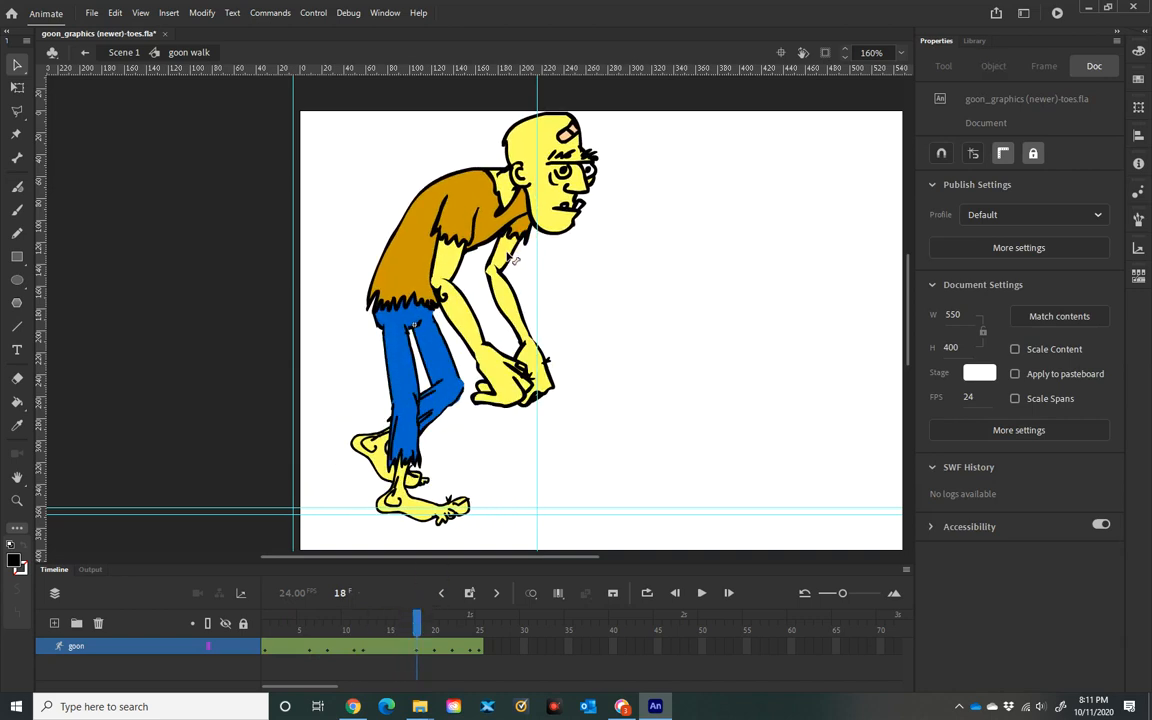
{"action": "left_click_drag", "start_coordinate": [521, 263], "coordinate": [521, 263]}
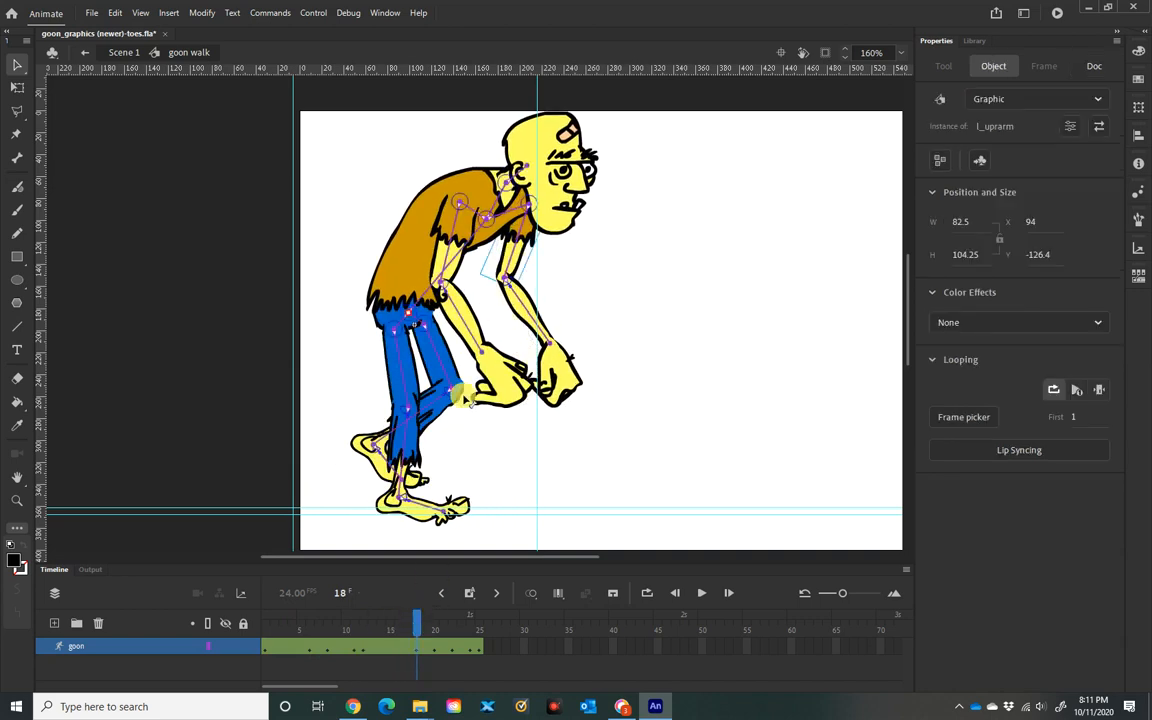
- Scrub through the walk cycle to examine the left arm's swing between the key poses
{"action": "left_click", "coordinate": [418, 626]}
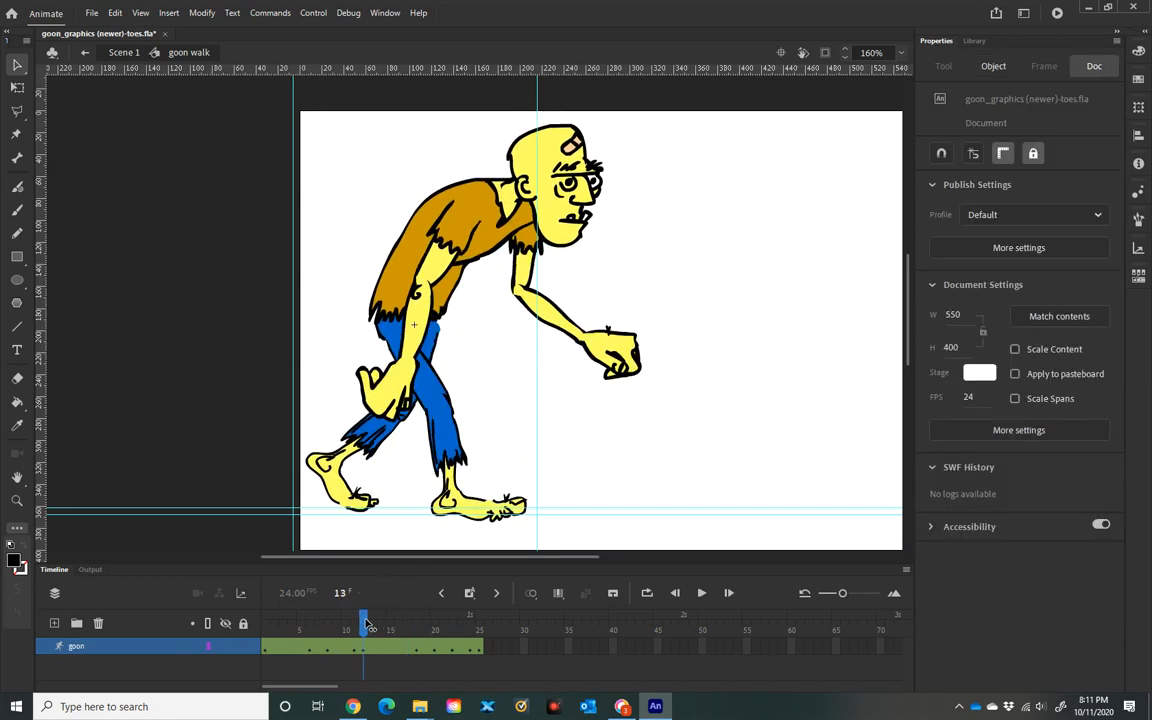
{"action": "left_click_drag", "start_coordinate": [366, 624], "coordinate": [296, 617]}
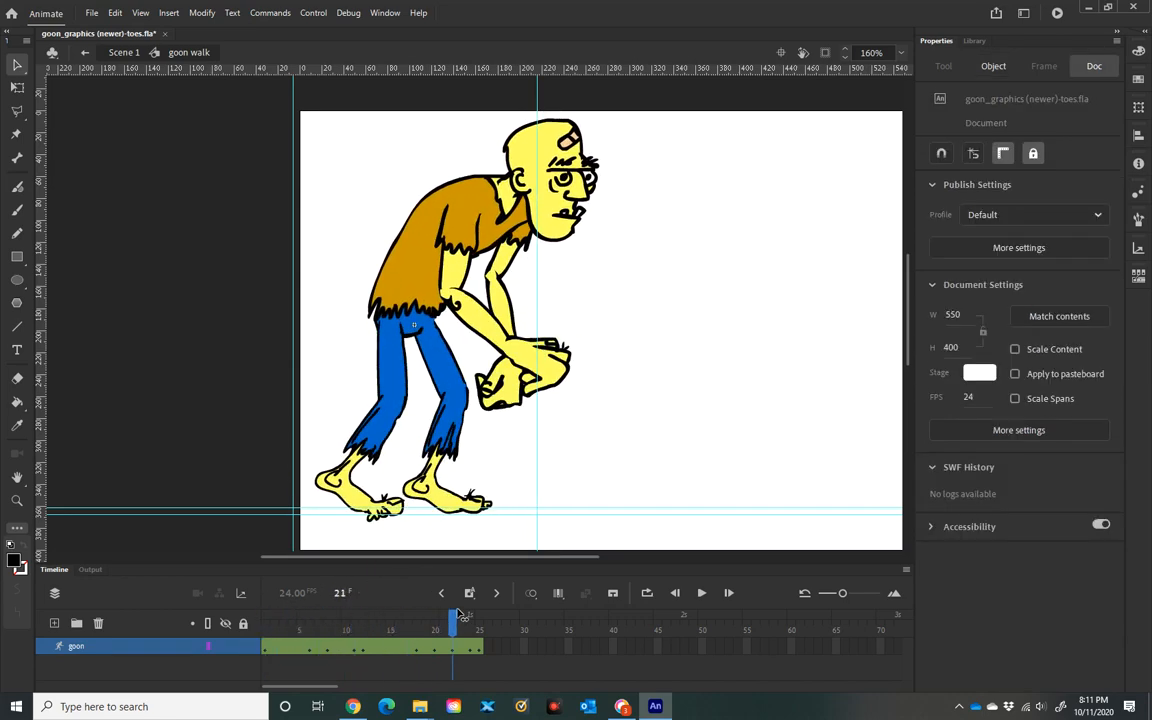
{"action": "left_click_drag", "start_coordinate": [437, 611], "coordinate": [296, 597]}
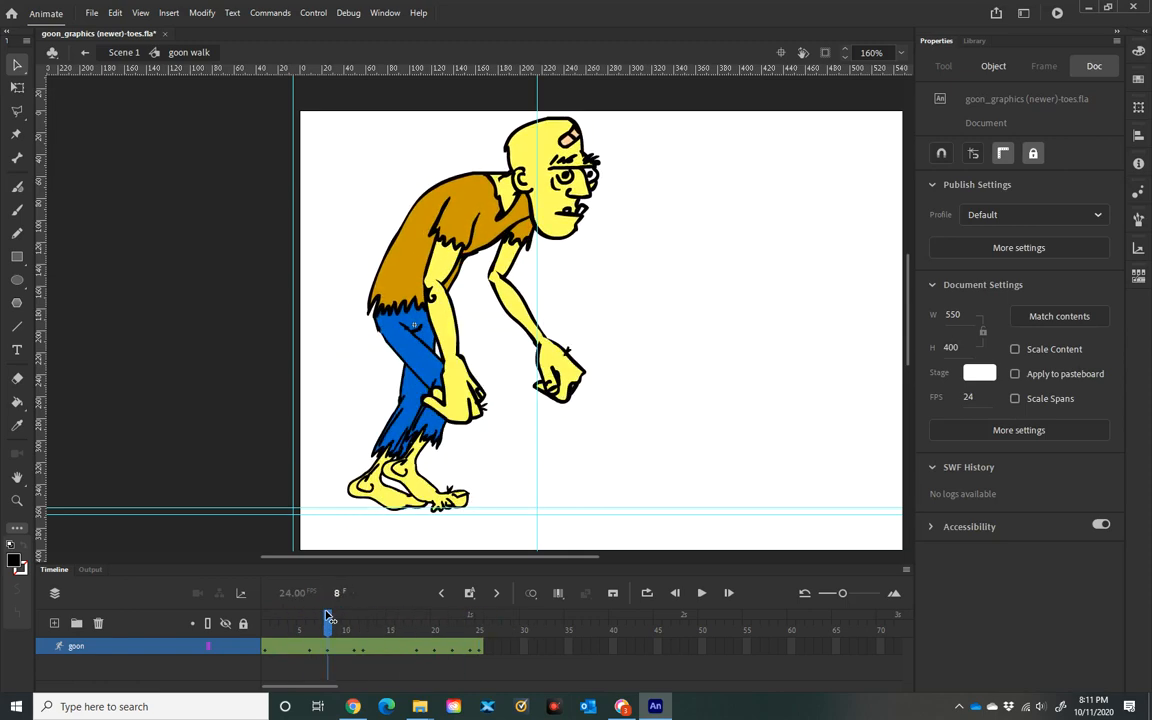
{"action": "left_click_drag", "start_coordinate": [328, 618], "coordinate": [376, 592]}
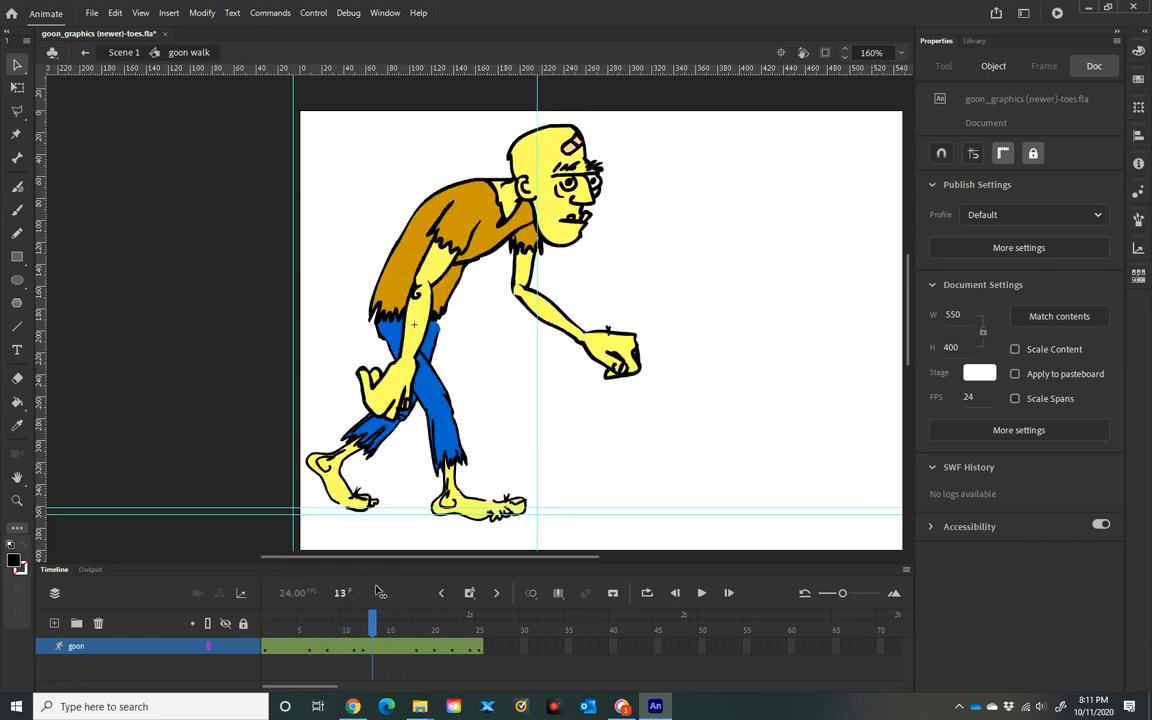
{"action": "left_click", "coordinate": [389, 647]}
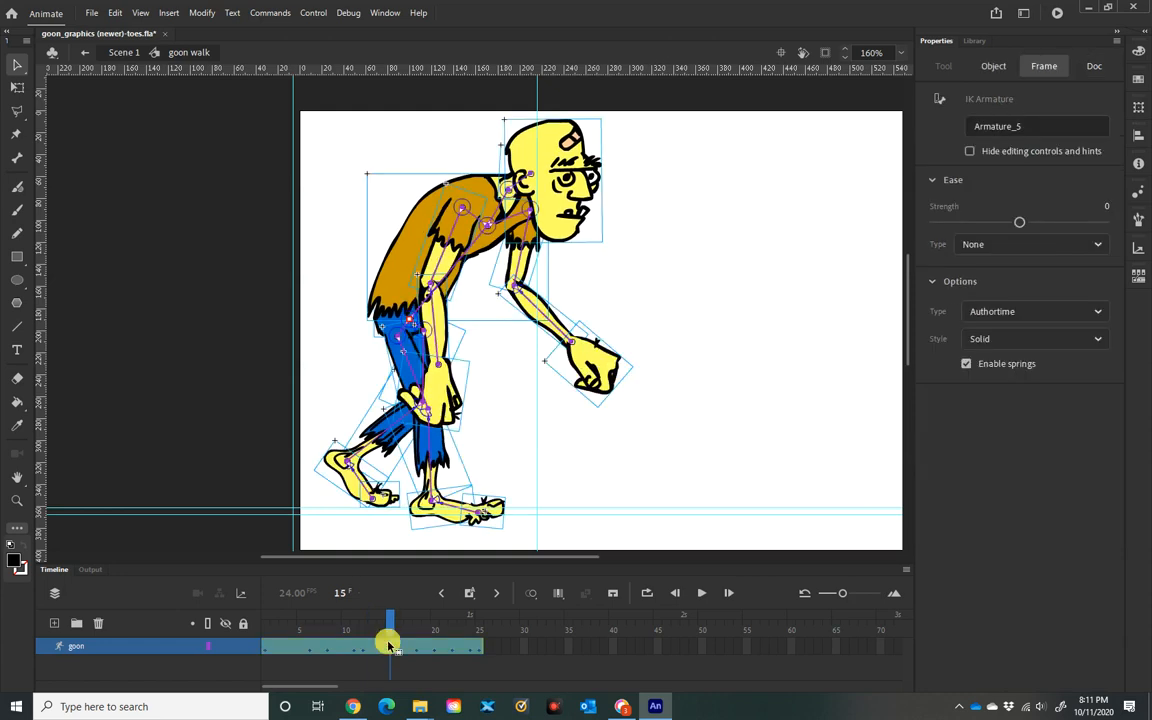
{"action": "left_click_drag", "start_coordinate": [390, 625], "coordinate": [368, 630]}
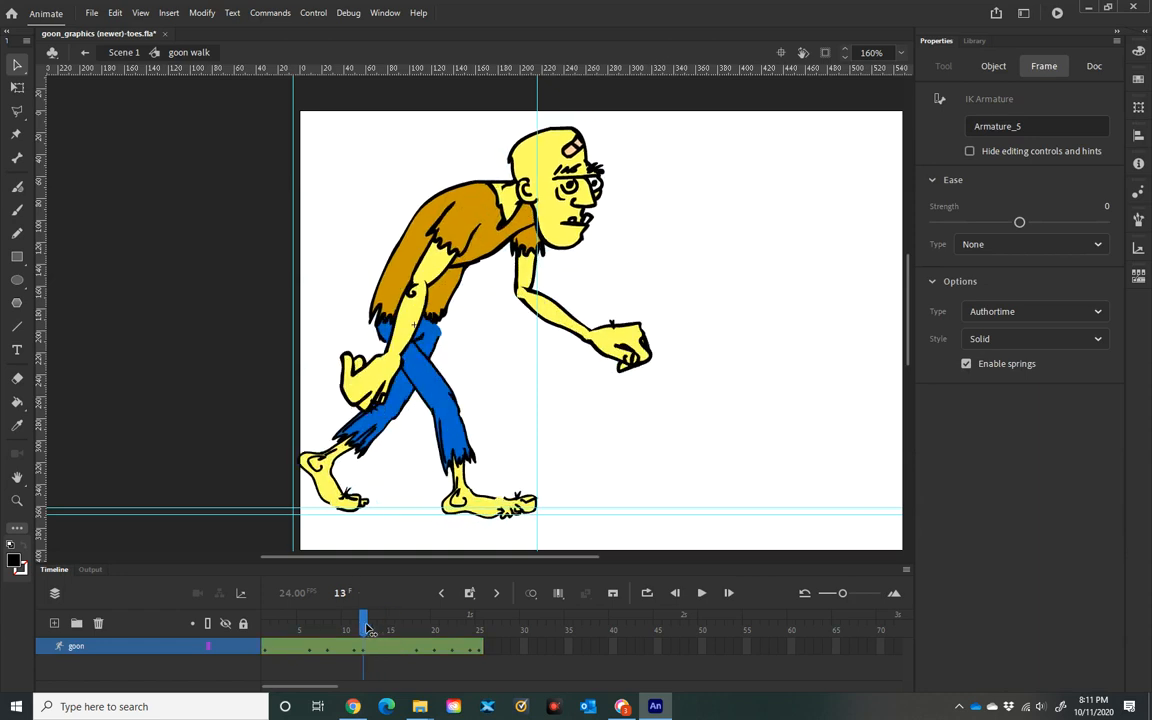
{"action": "left_click", "coordinate": [365, 651]}
{"action": "left_click", "coordinate": [366, 652]}
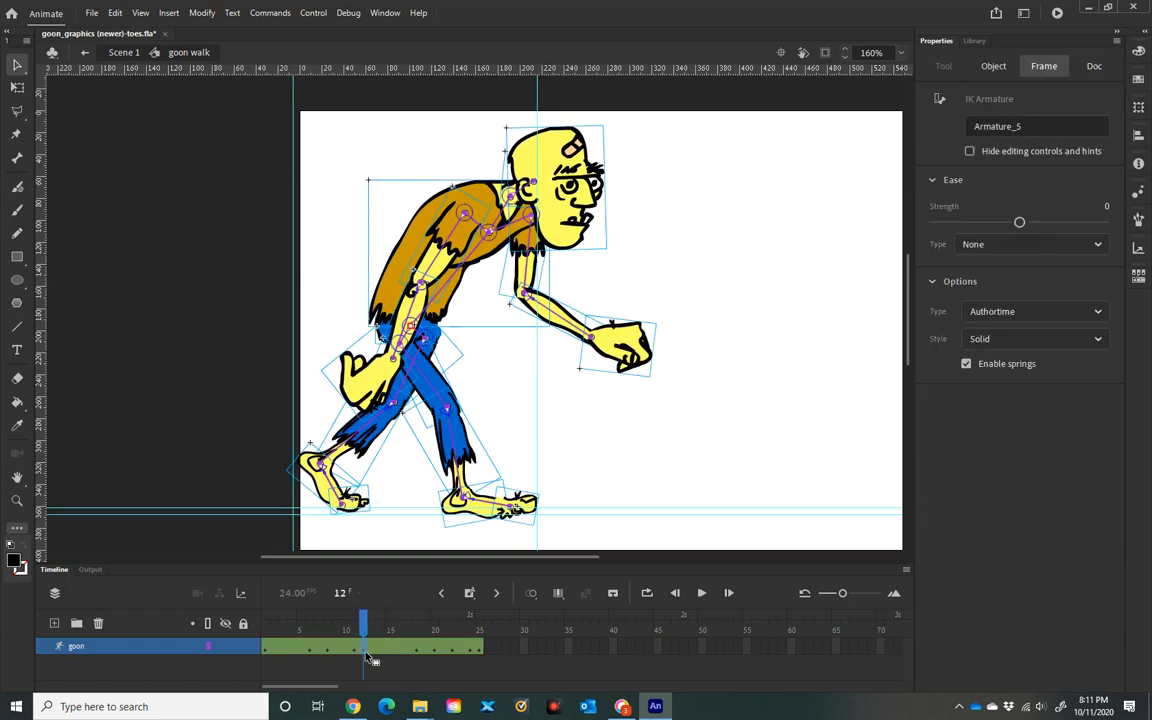
{"action": "right_click", "coordinate": [366, 652]}
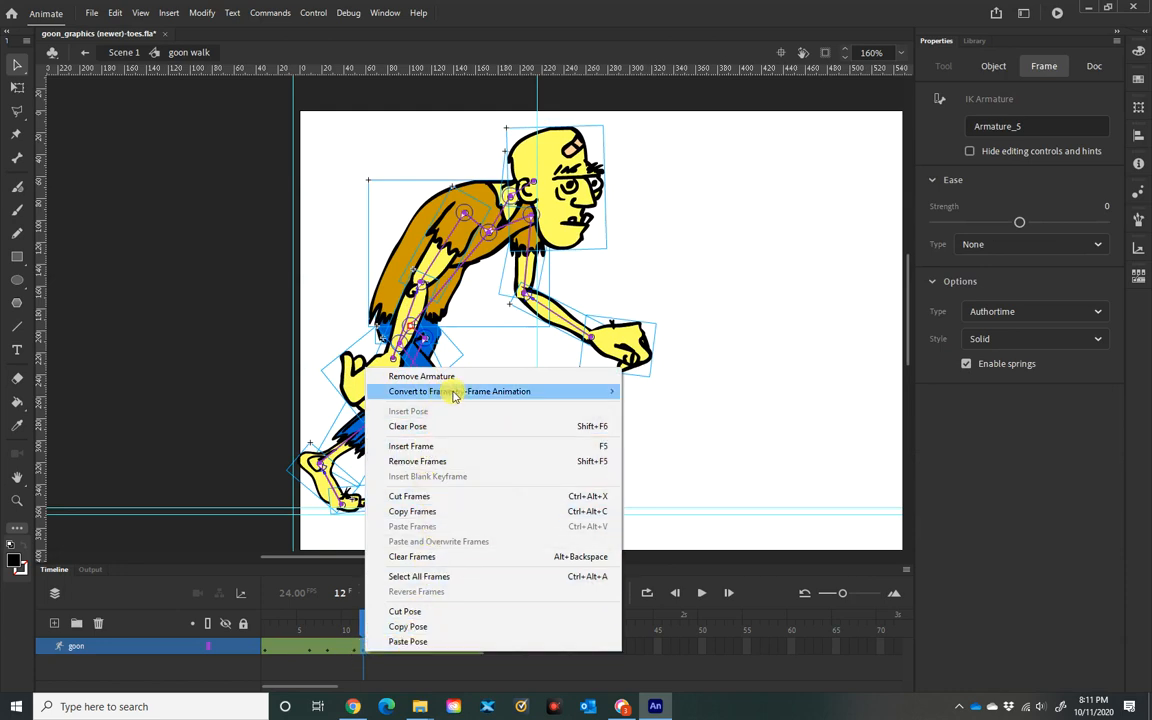
{"action": "mouse_move", "coordinate": [455, 396]}
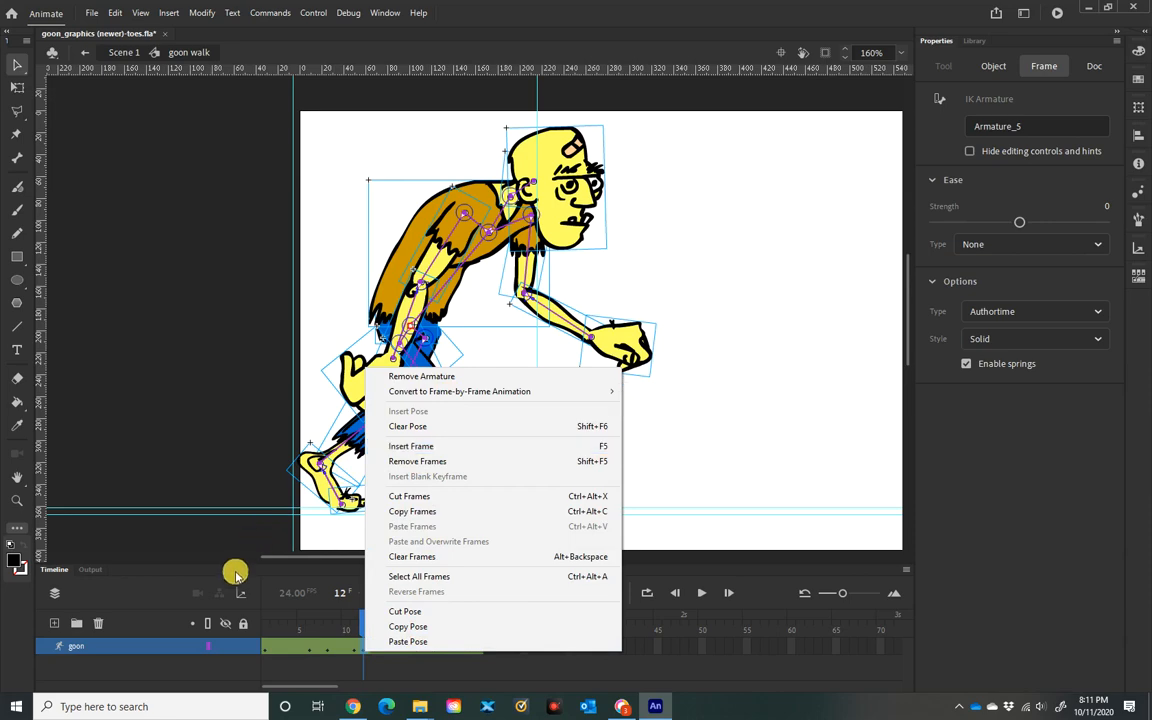
{"action": "left_click", "coordinate": [234, 578]}
- Pull the left upper arm slightly back at frames 12 and 18, and check the arm swing across the walk cycle
{"action": "mouse_move", "coordinate": [360, 624]}
{"action": "left_mouse_down"}
{"action": "mouse_move", "coordinate": [265, 628]}
{"action": "mouse_move", "coordinate": [382, 630]}
{"action": "mouse_move", "coordinate": [365, 632]}
{"action": "left_mouse_up"}
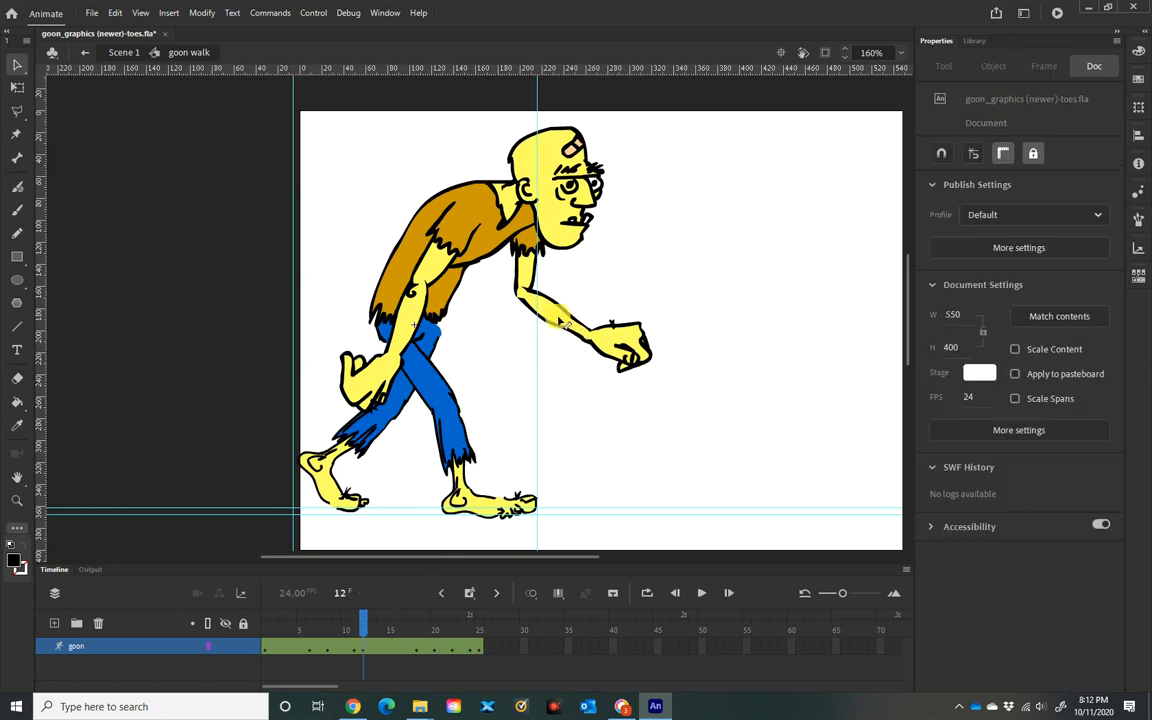
{"action": "left_click_drag", "start_coordinate": [526, 268], "coordinate": [517, 264]}
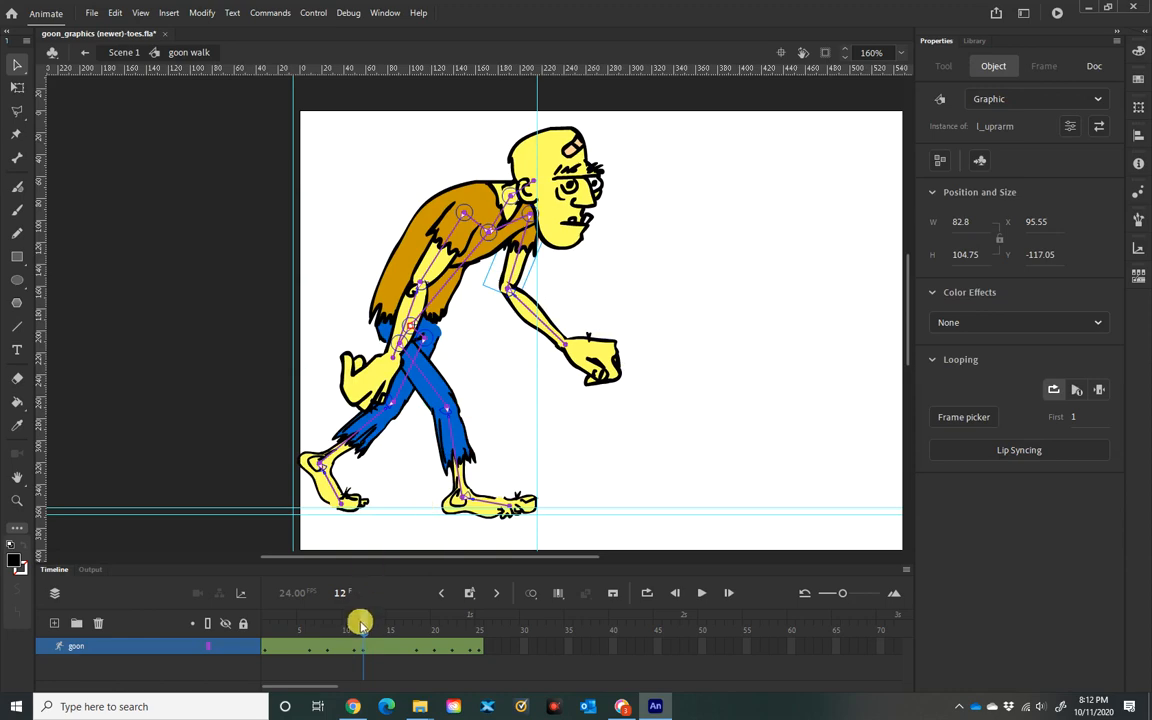
{"action": "left_click_drag", "start_coordinate": [363, 627], "coordinate": [419, 617]}
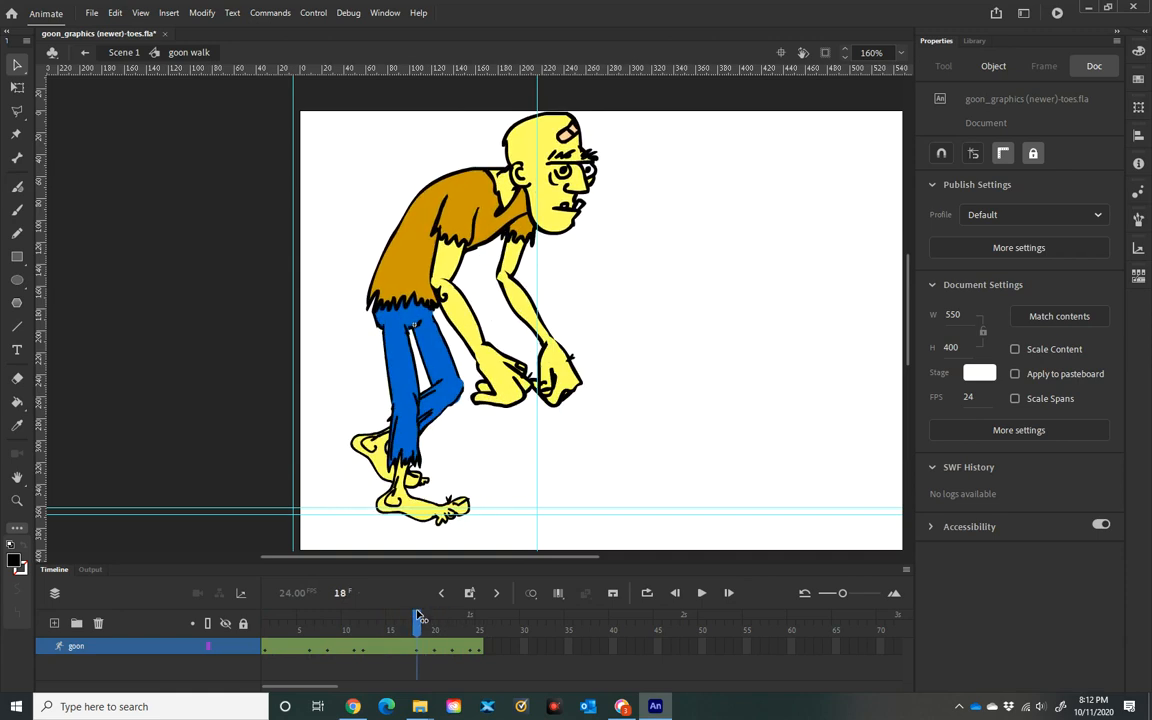
{"action": "left_click", "coordinate": [504, 276]}
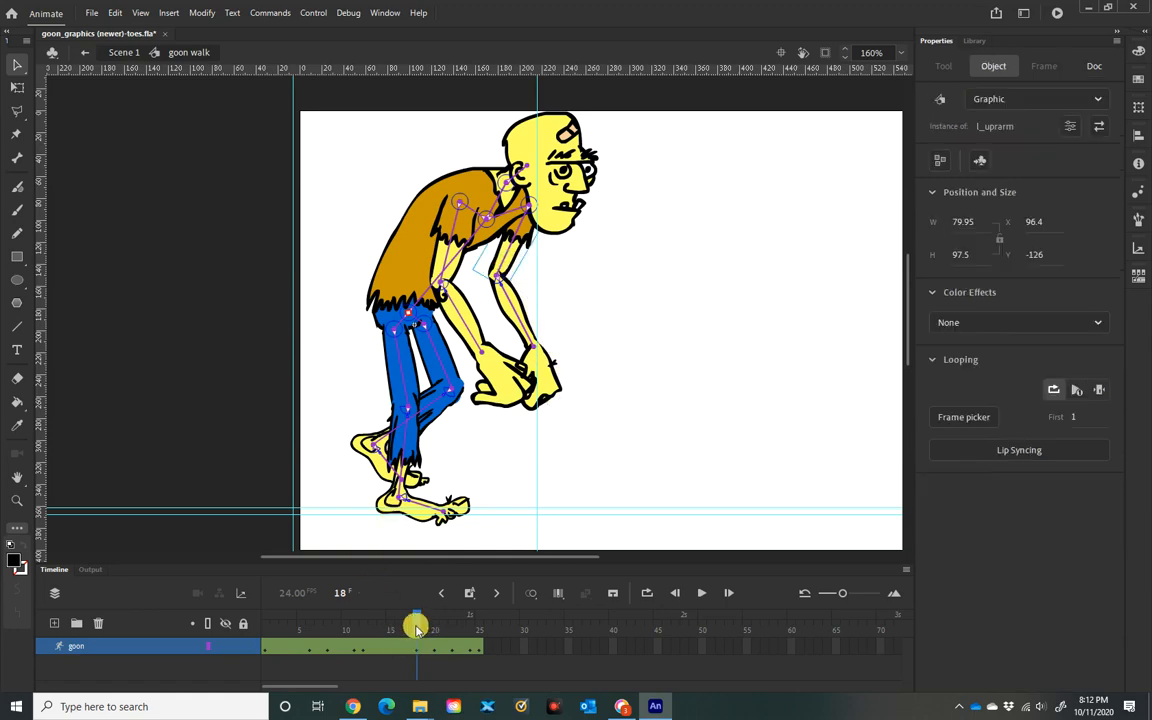
{"action": "left_click_drag", "start_coordinate": [417, 627], "coordinate": [381, 627]}
{"action": "left_click_drag", "start_coordinate": [267, 610], "coordinate": [287, 609]}
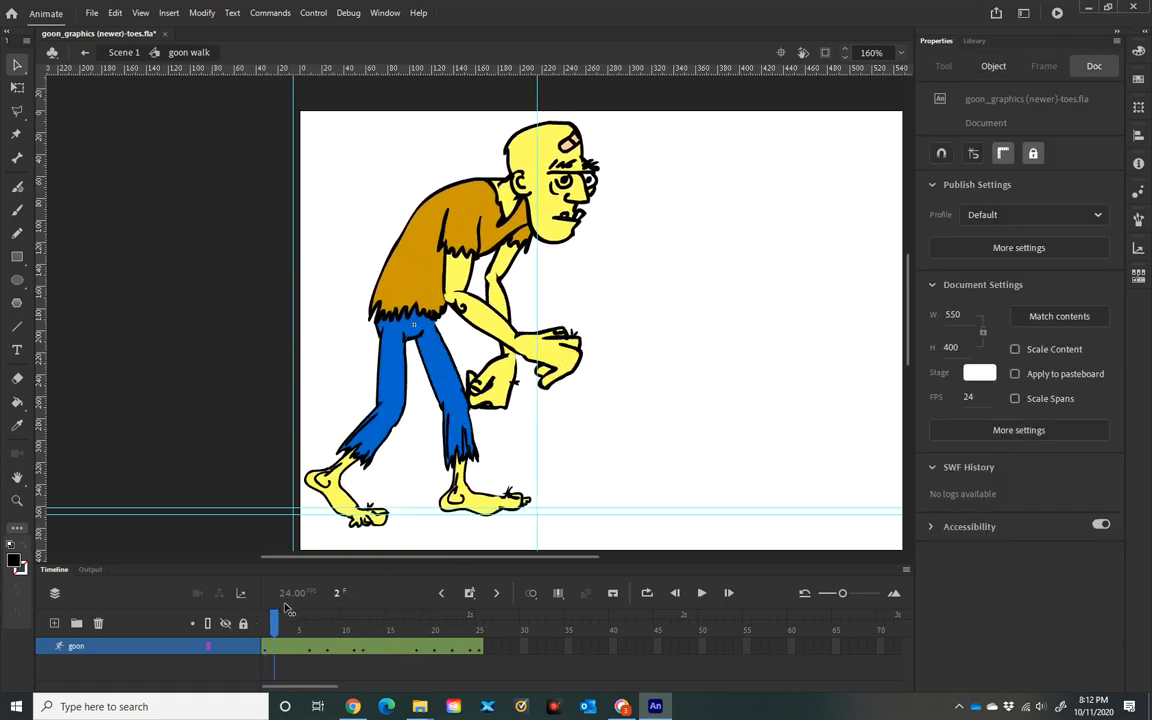
{"action": "left_click_drag", "start_coordinate": [463, 625], "coordinate": [252, 573]}
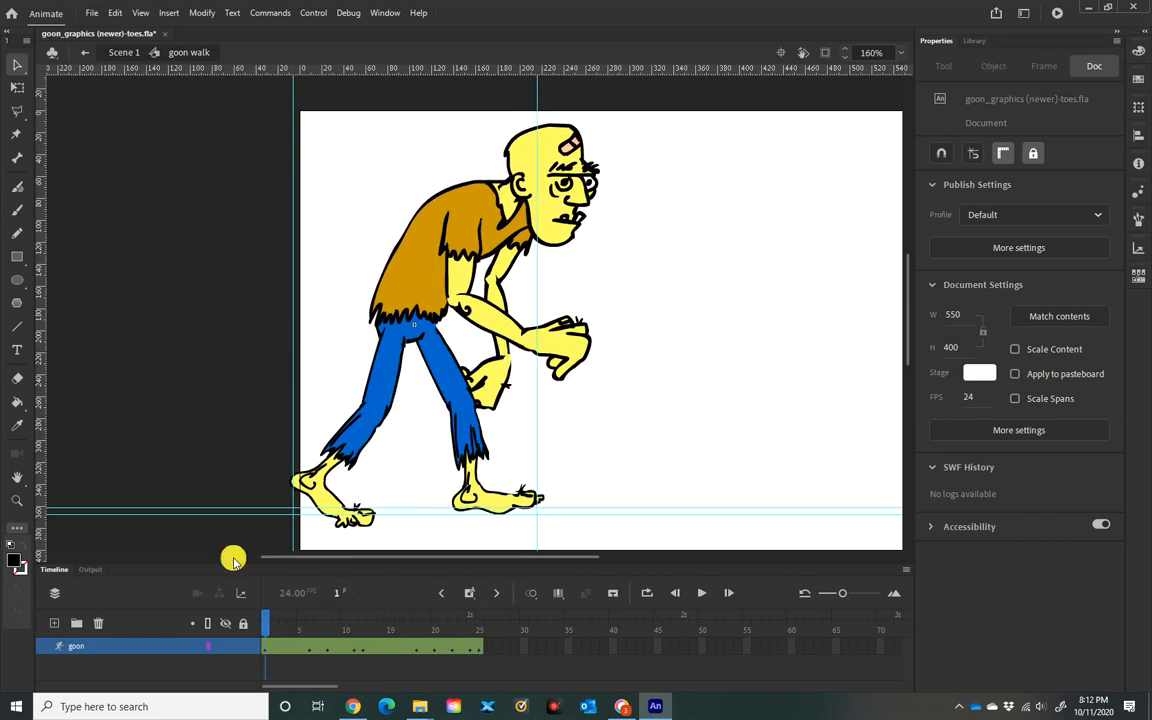
- Return to Scene 1, scale the goon walk instance down to about 177 by 231, and place it at the stage's left edge
{"action": "left_click", "coordinate": [124, 53]}
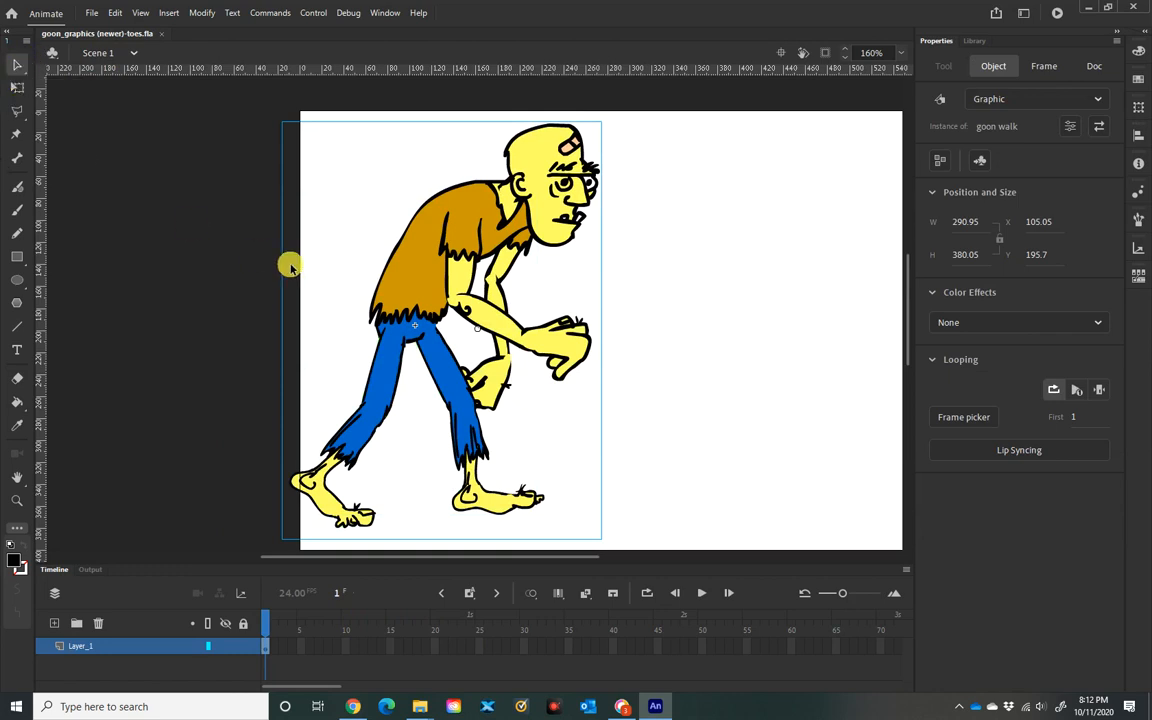
{"action": "left_click", "coordinate": [15, 88]}
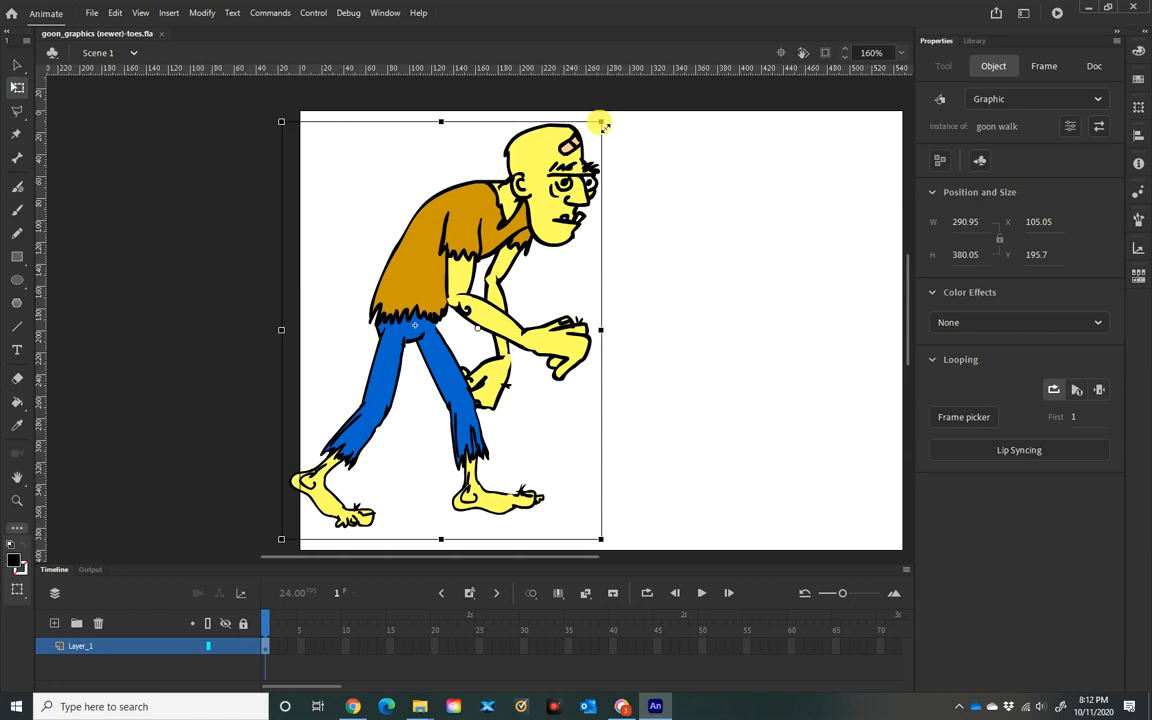
{"action": "left_click_drag", "start_coordinate": [601, 122], "coordinate": [551, 154]}
{"action": "left_click_drag", "start_coordinate": [481, 276], "coordinate": [361, 289]}
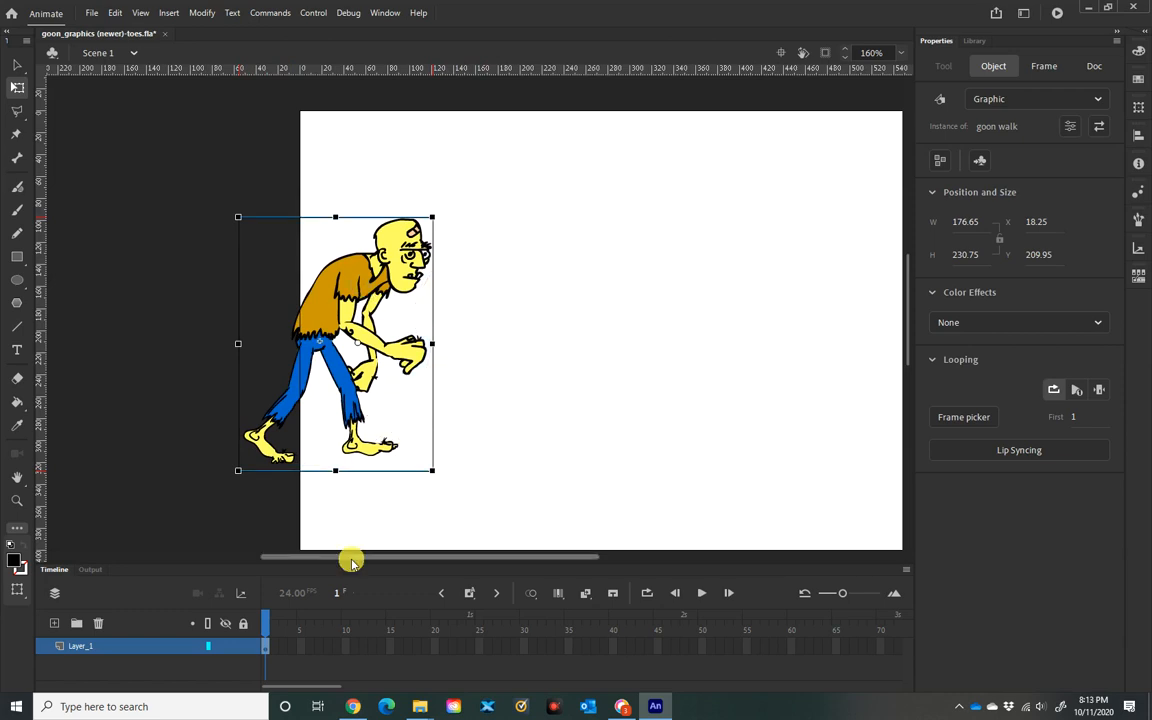
{"action": "left_click_drag", "start_coordinate": [594, 470], "coordinate": [481, 477]}
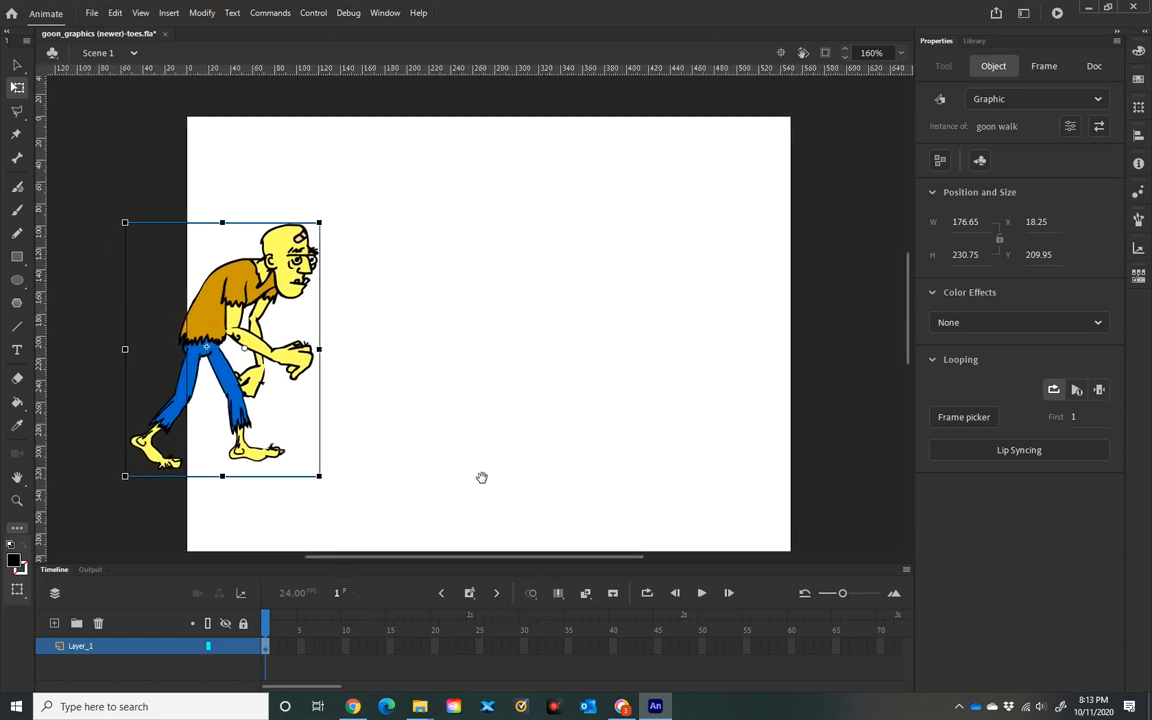
- Create a motion tween on Layer_1 and extend its span to frame 72
{"action": "right_click", "coordinate": [266, 651]}
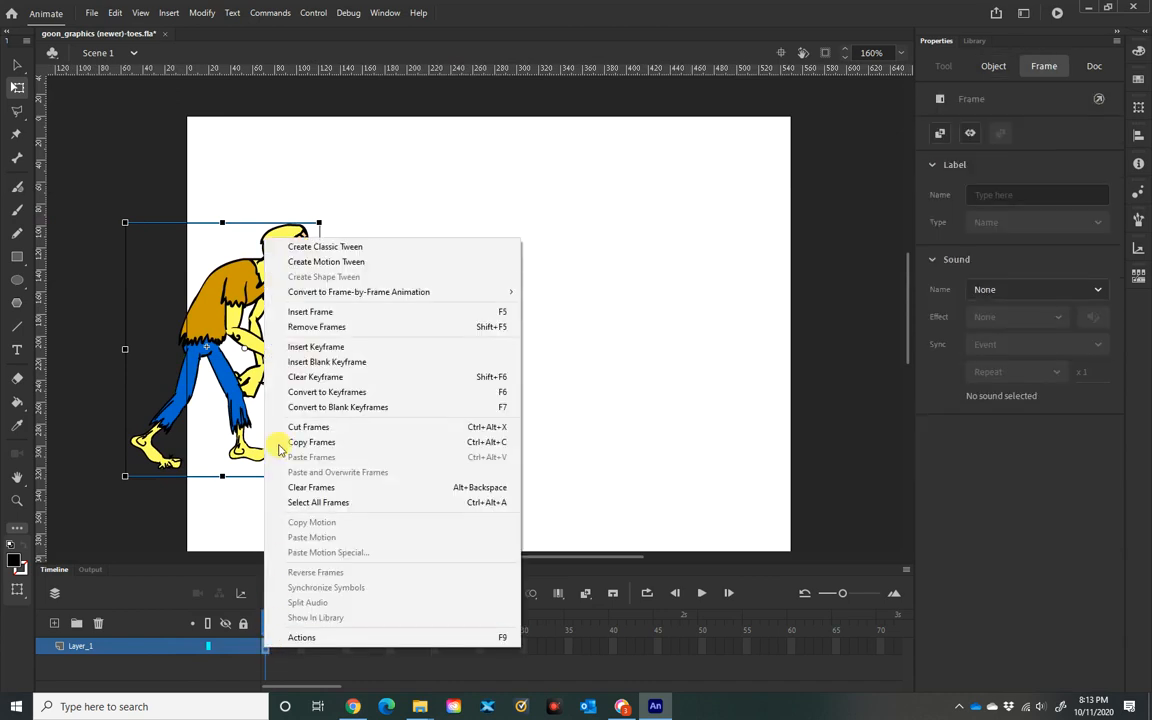
{"action": "left_click", "coordinate": [328, 262]}
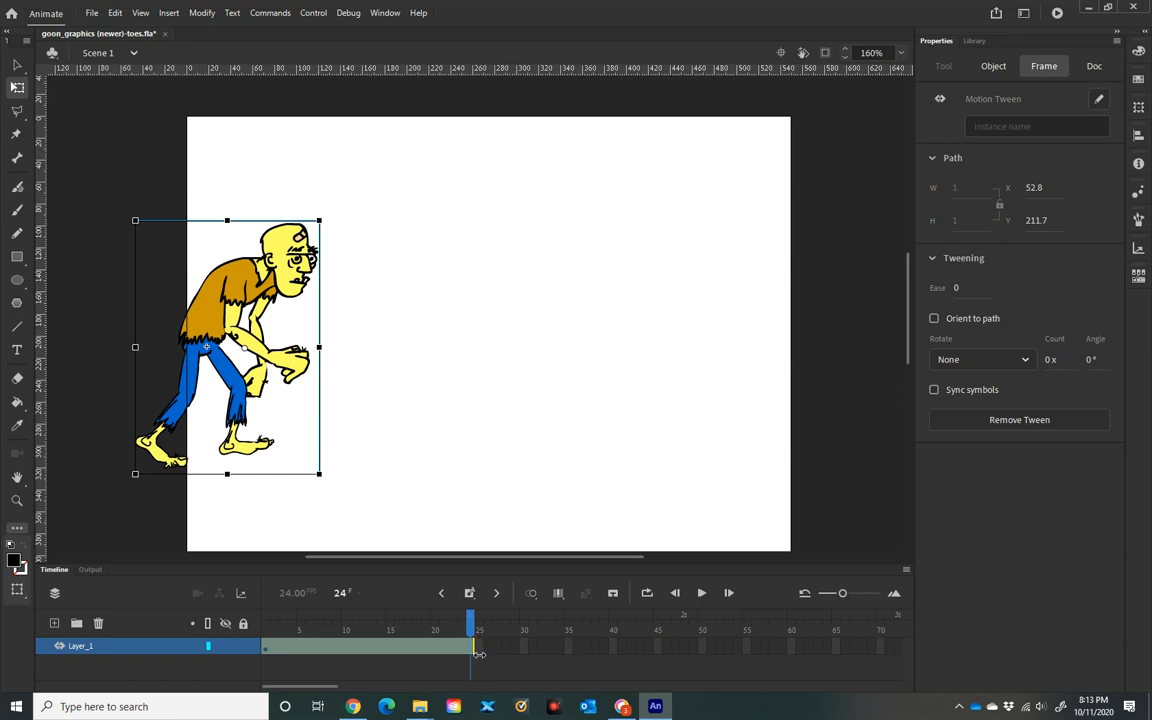
{"action": "left_click_drag", "start_coordinate": [479, 653], "coordinate": [722, 671]}
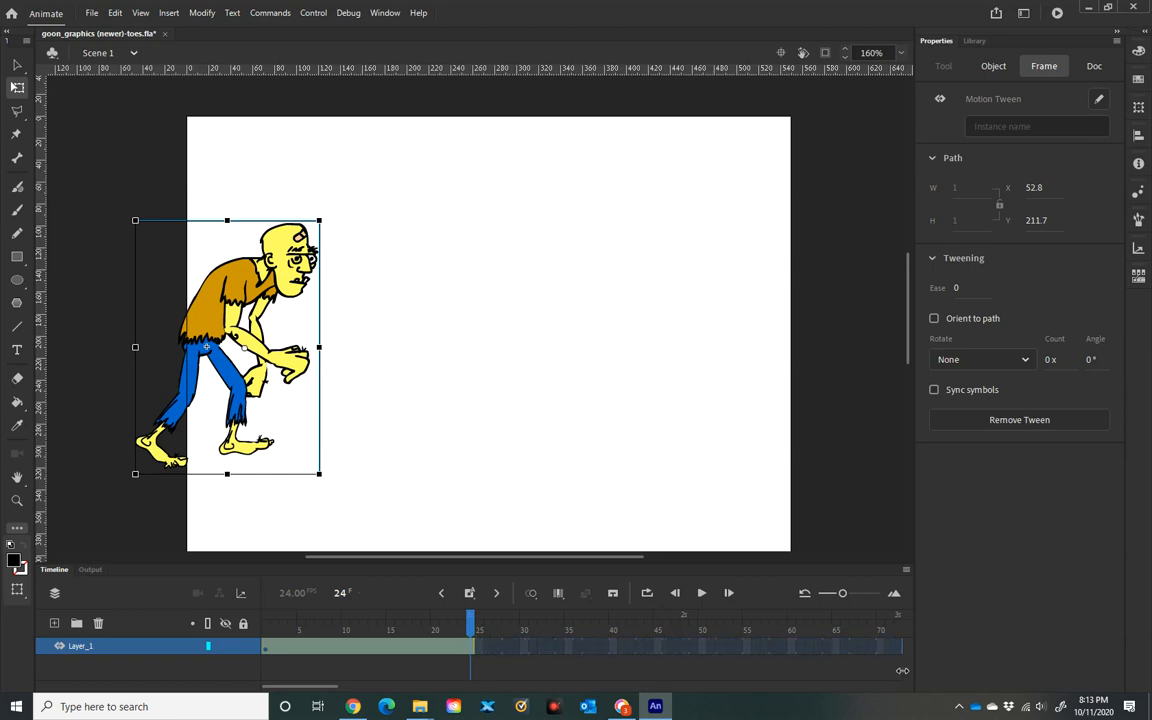
{"action": "left_click_drag", "start_coordinate": [902, 671], "coordinate": [897, 670]}
- Move the goon walk instance to the stage's right edge at frame 72, at about X 498, and scrub the tween back to frame 30
{"action": "left_click", "coordinate": [200, 323]}
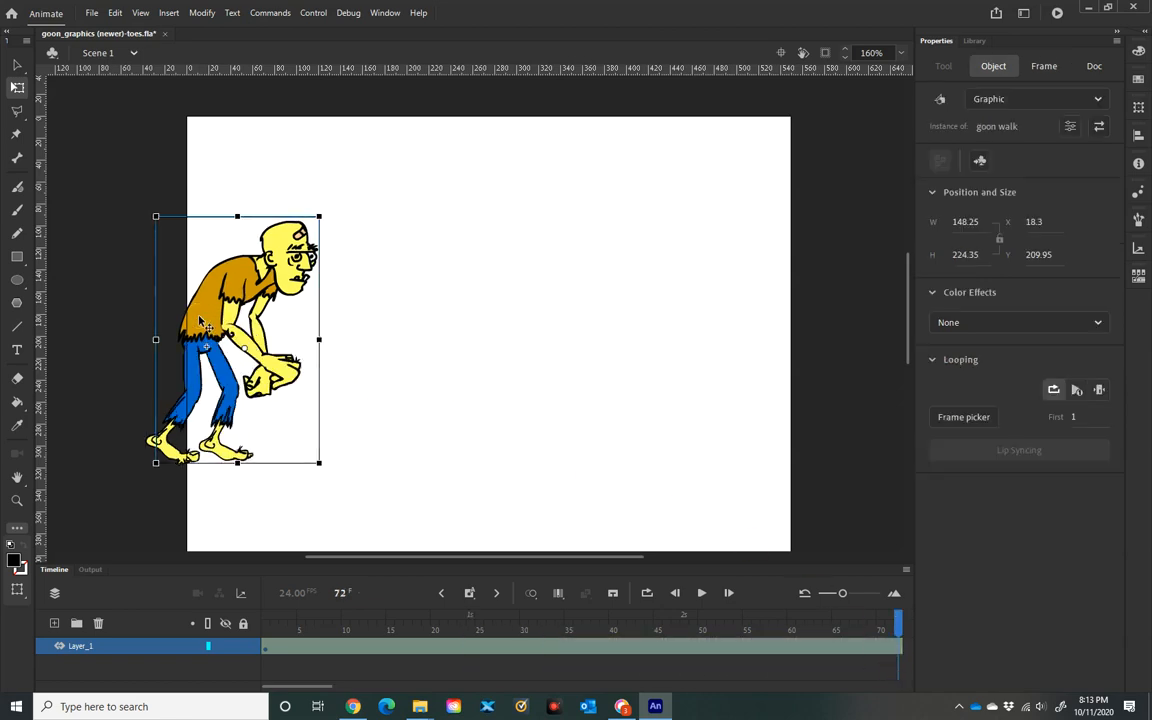
{"action": "left_click_drag", "start_coordinate": [208, 320], "coordinate": [732, 352]}
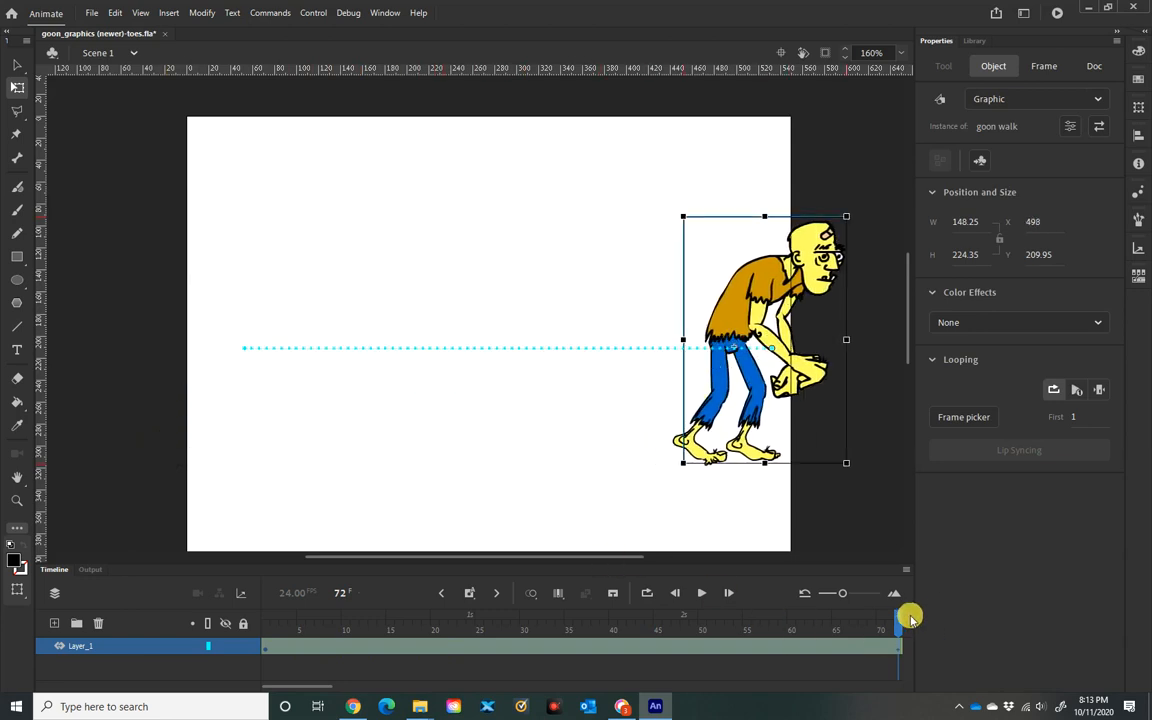
{"action": "left_click_drag", "start_coordinate": [900, 626], "coordinate": [523, 555]}
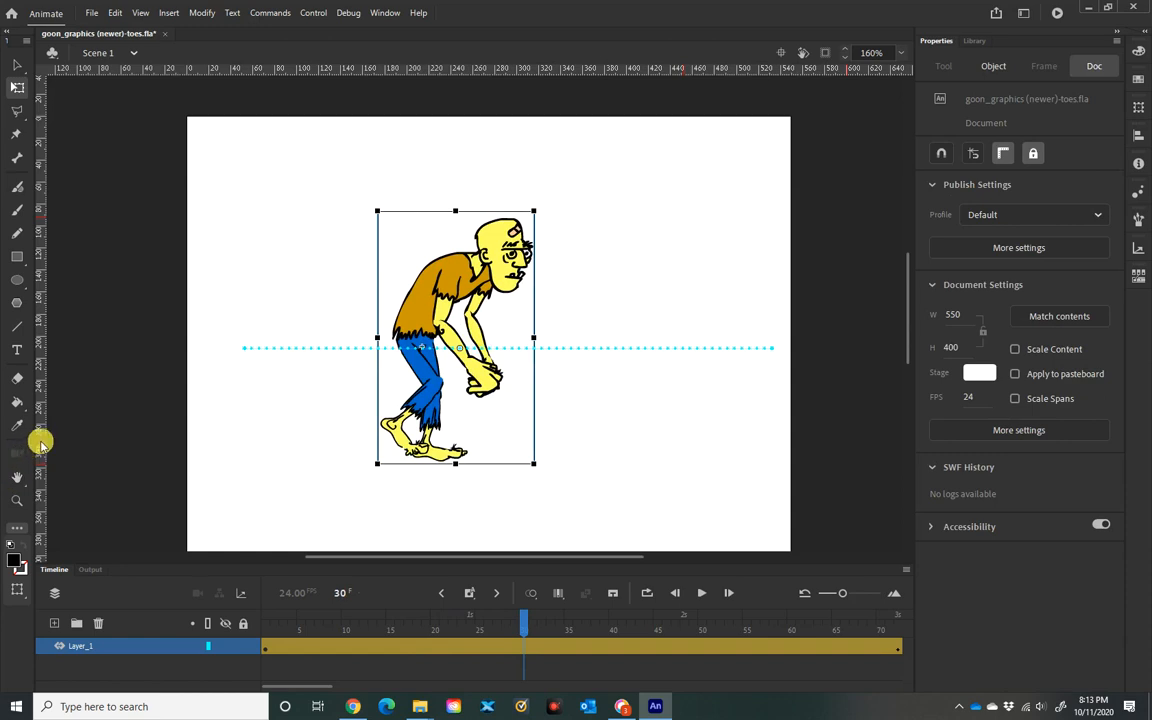
- Place vertical guides through the goon's planted foot at frame 30 and through the front foot at frame 37
{"action": "left_click_drag", "start_coordinate": [40, 440], "coordinate": [449, 468]}
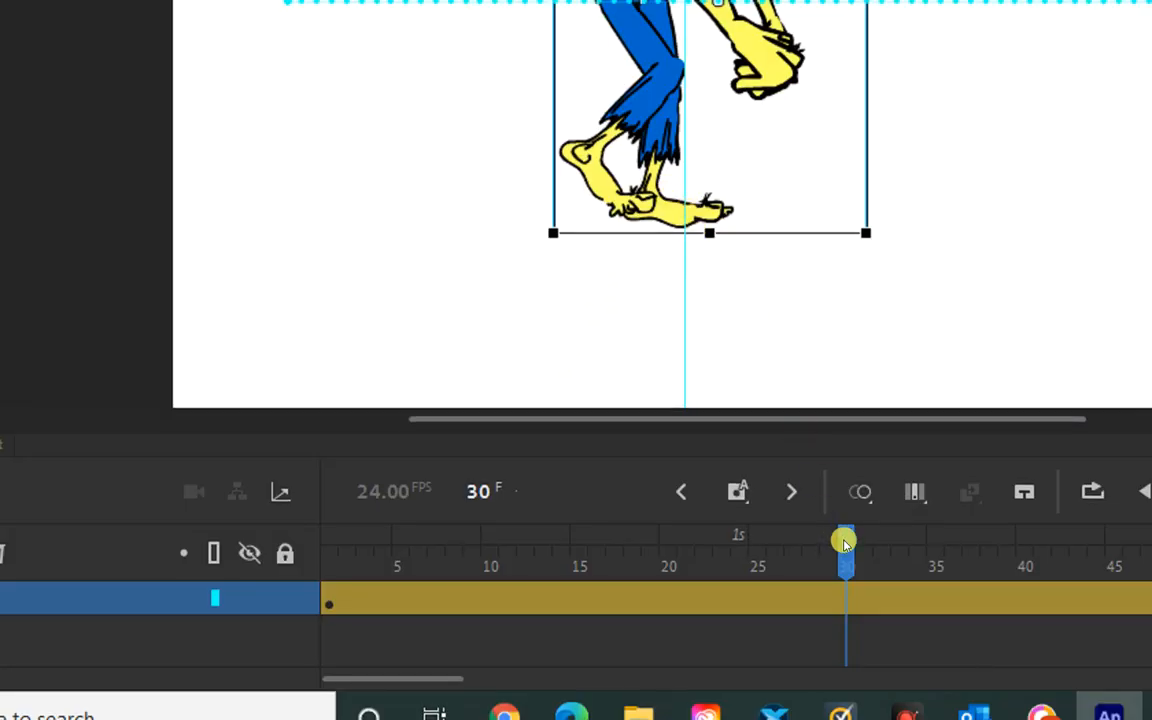
{"action": "left_click_drag", "start_coordinate": [843, 540], "coordinate": [850, 439]}
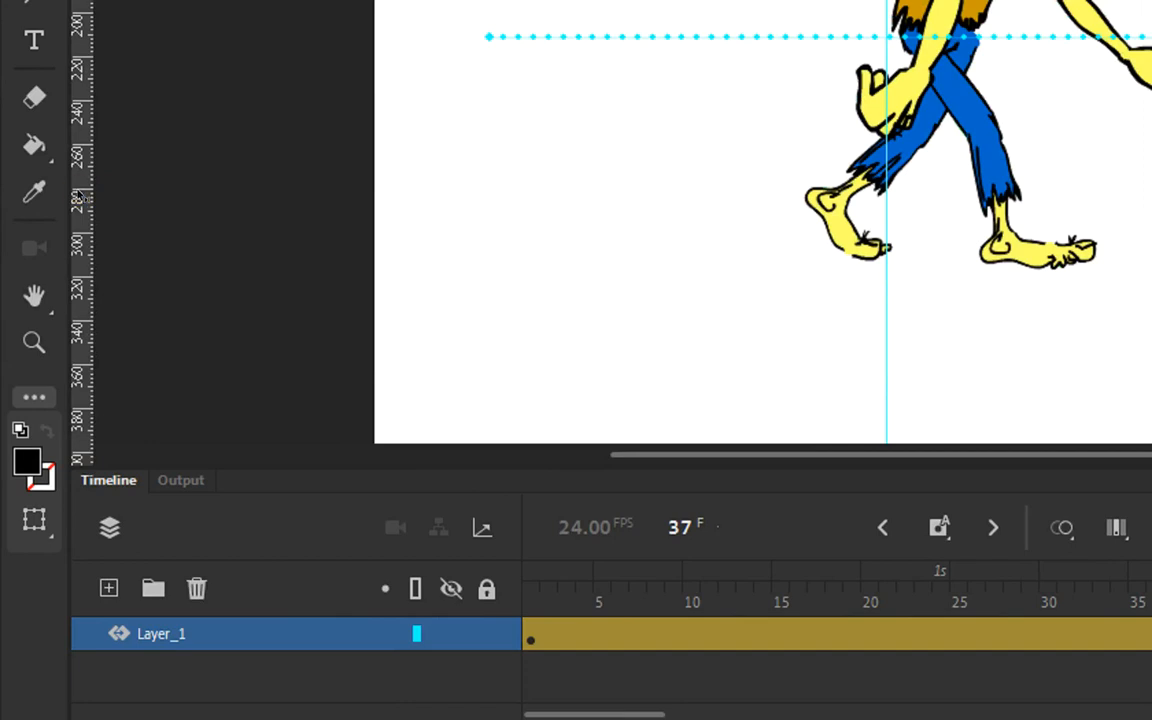
{"action": "left_click_drag", "start_coordinate": [84, 196], "coordinate": [1040, 203]}
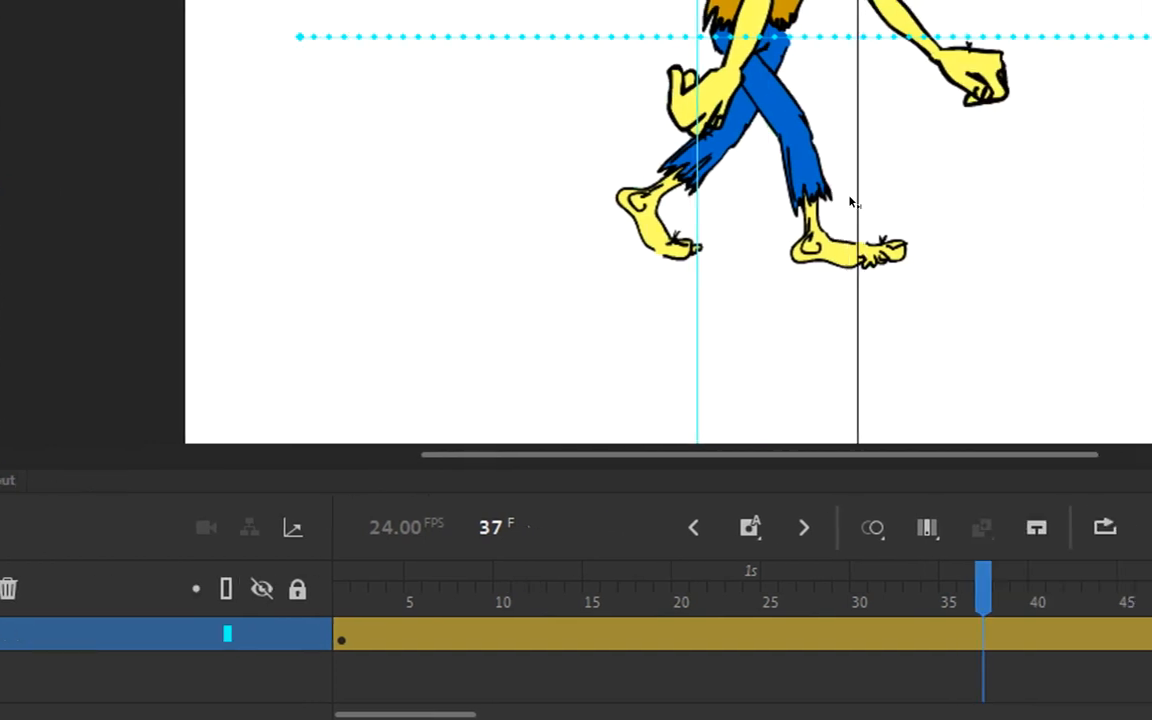
{"action": "left_click_drag", "start_coordinate": [850, 202], "coordinate": [849, 198]}
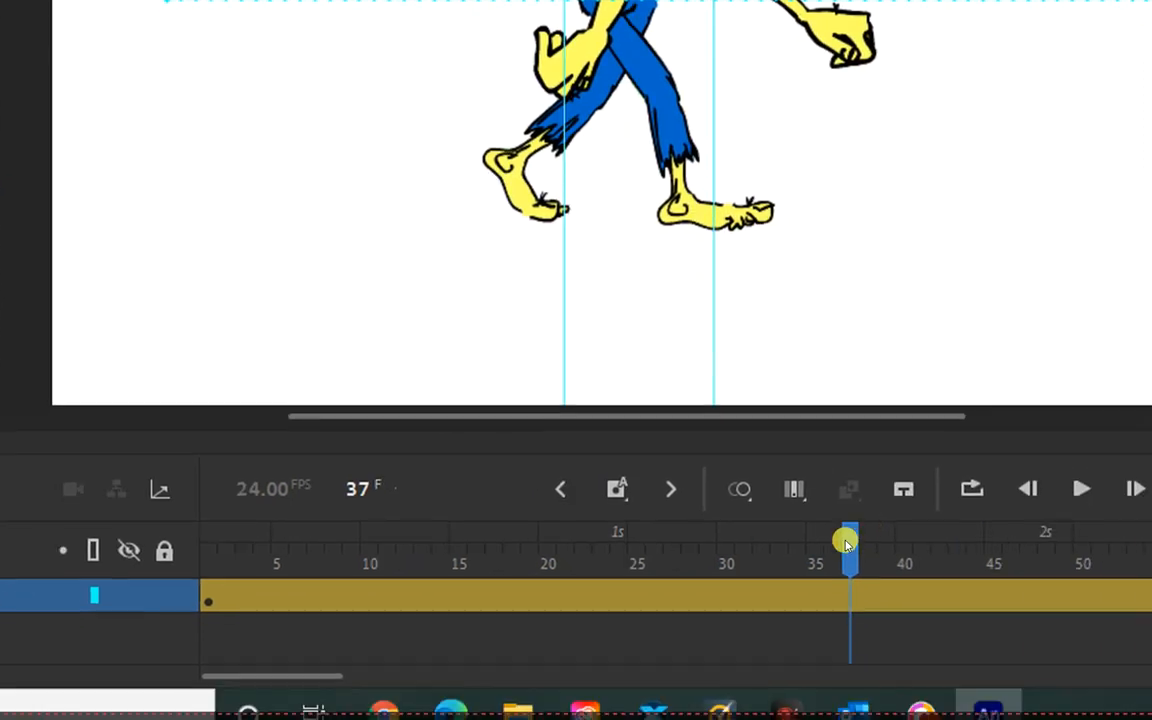
- Scrub the tweened walk back and forth to check the planted feet against the guides for sliding
{"action": "left_click_drag", "start_coordinate": [845, 541], "coordinate": [913, 525]}
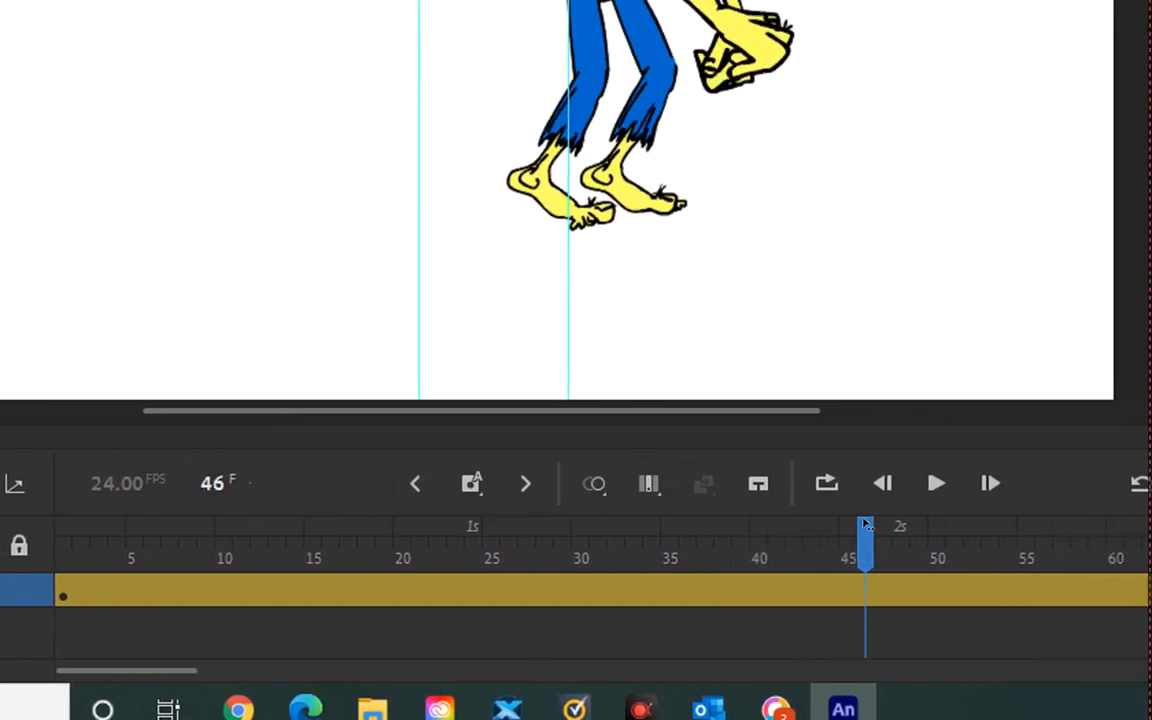
{"action": "left_click_drag", "start_coordinate": [866, 527], "coordinate": [1087, 505]}
{"action": "left_click_drag", "start_coordinate": [871, 504], "coordinate": [357, 471]}
{"action": "left_click_drag", "start_coordinate": [258, 471], "coordinate": [0, 441]}
{"action": "left_click_drag", "start_coordinate": [318, 442], "coordinate": [1084, 413]}
{"action": "left_click_drag", "start_coordinate": [884, 412], "coordinate": [404, 432]}
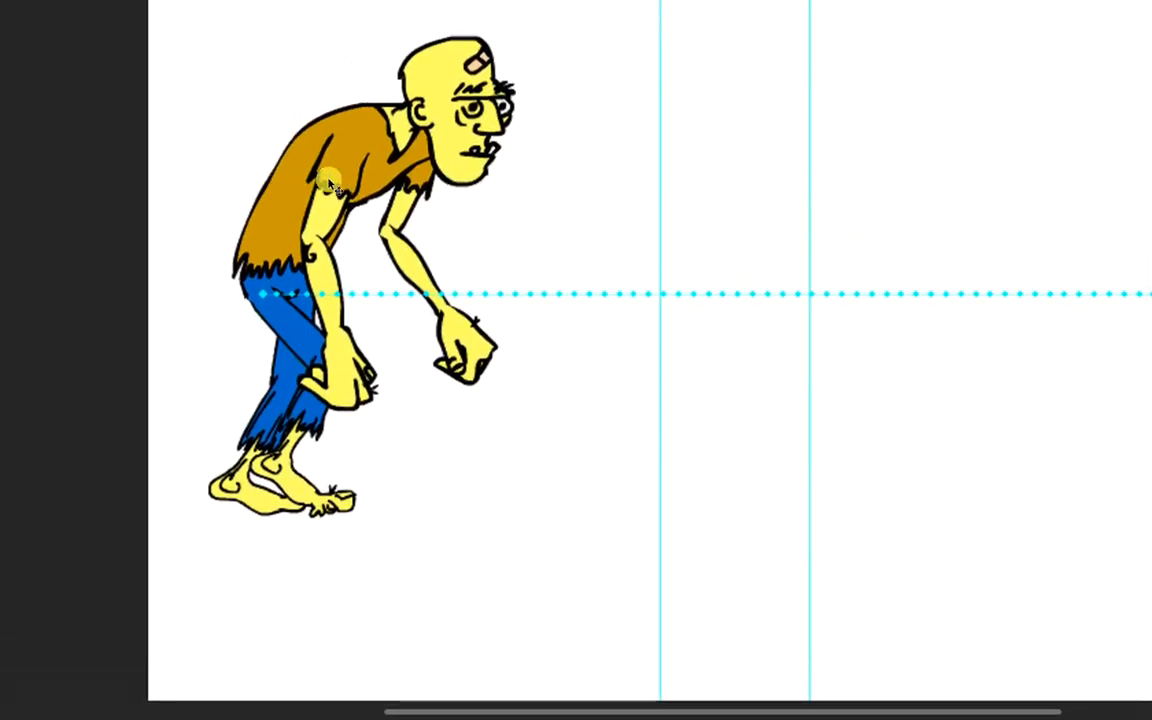
- Open the goon walk symbol, remove frame 25 at the end of the goon armature layer, and scrub the shortened cycle back to frame 1
{"action": "left_click", "coordinate": [331, 185]}
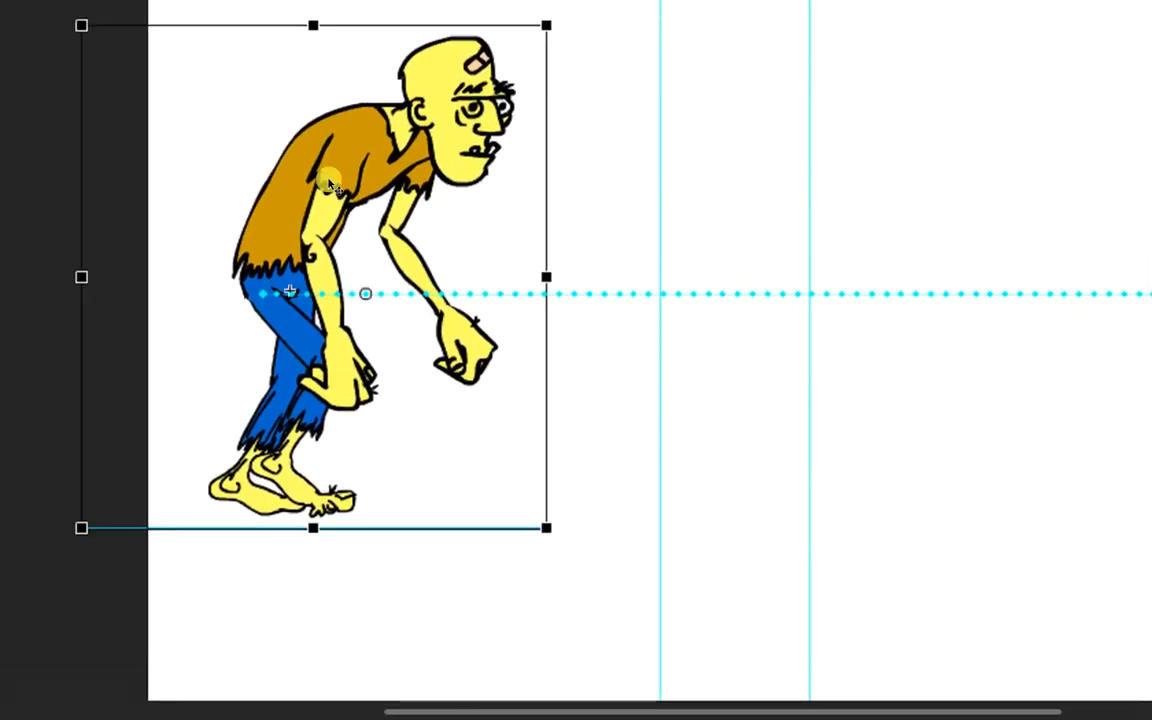
{"action": "double_click", "coordinate": [329, 182]}
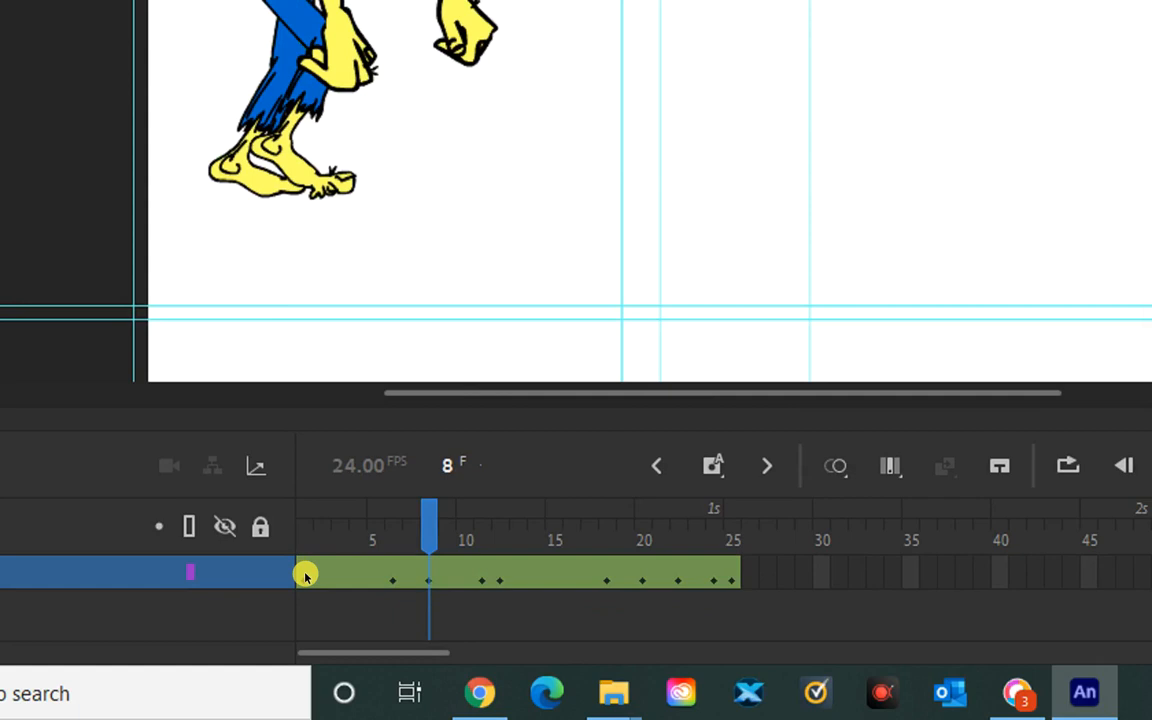
{"action": "left_click_drag", "start_coordinate": [305, 575], "coordinate": [732, 582]}
{"action": "left_click", "coordinate": [732, 580]}
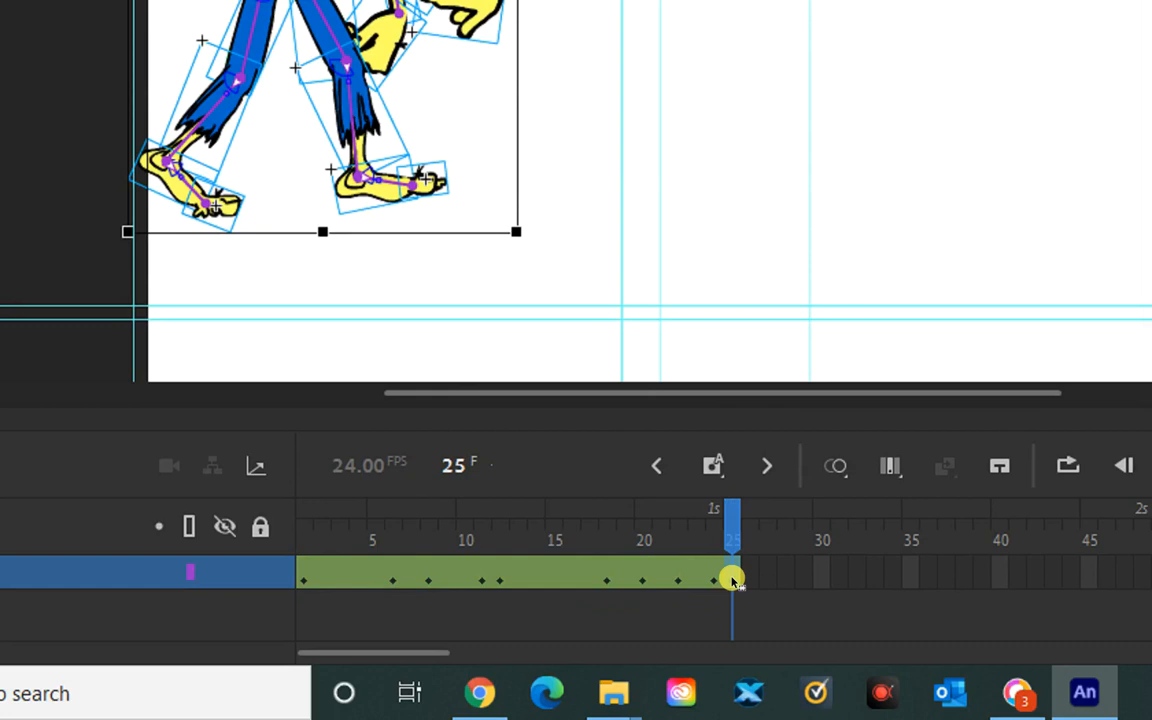
{"action": "right_click", "coordinate": [732, 580]}
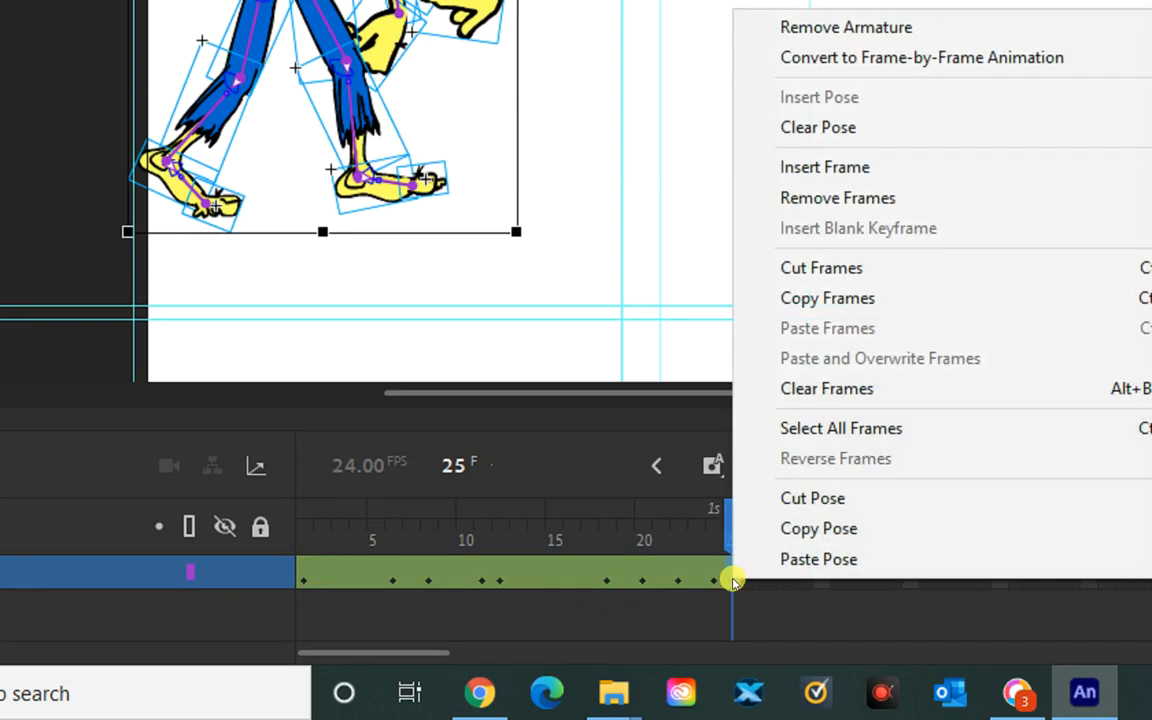
{"action": "left_click", "coordinate": [831, 200]}
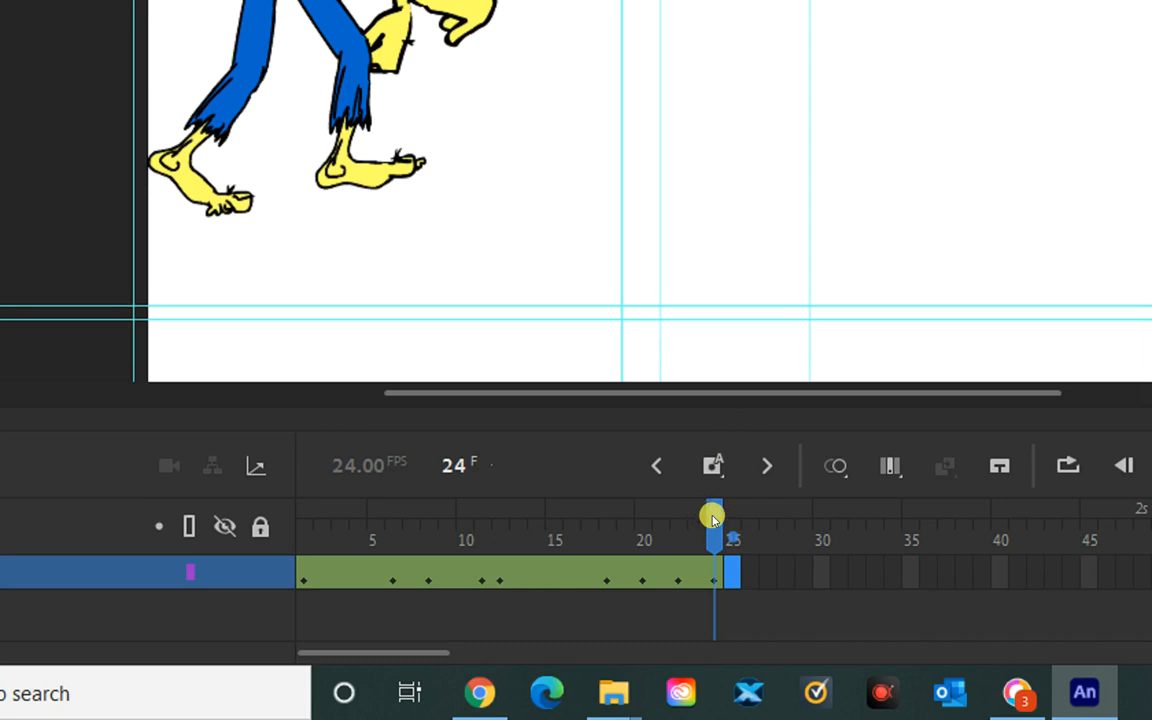
{"action": "left_click_drag", "start_coordinate": [719, 527], "coordinate": [255, 482]}
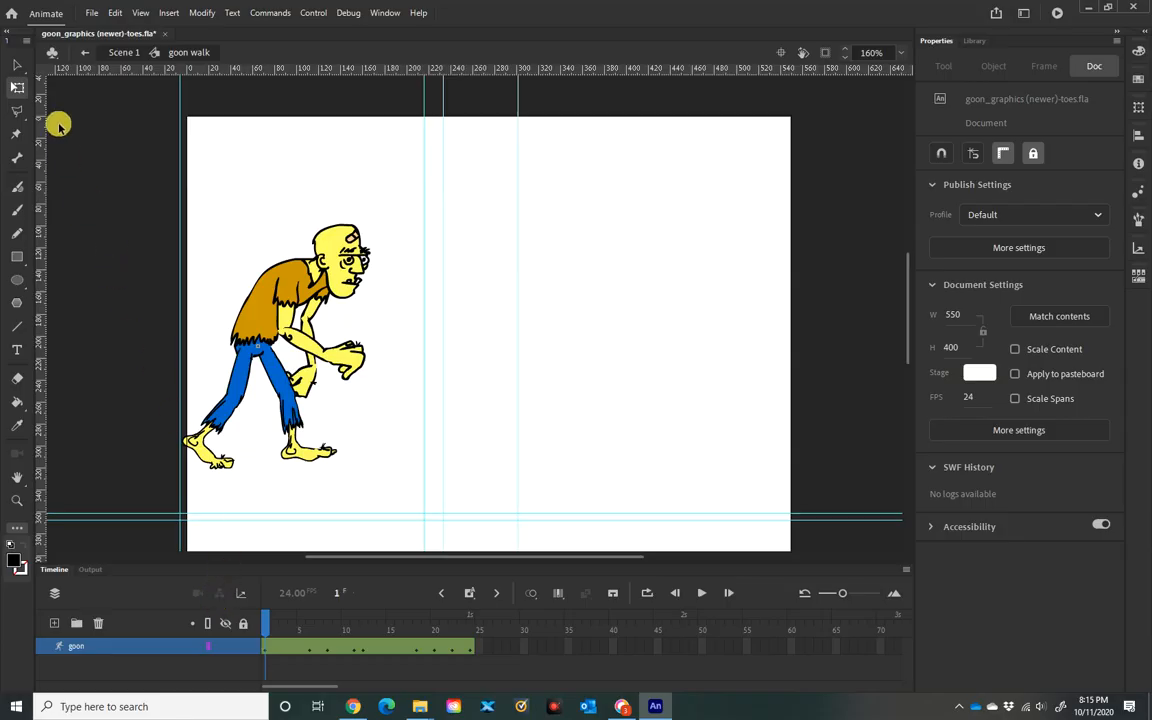
- Return to Scene 1 and play the goon's walk across the stage from frame 1
{"action": "left_click", "coordinate": [121, 49]}
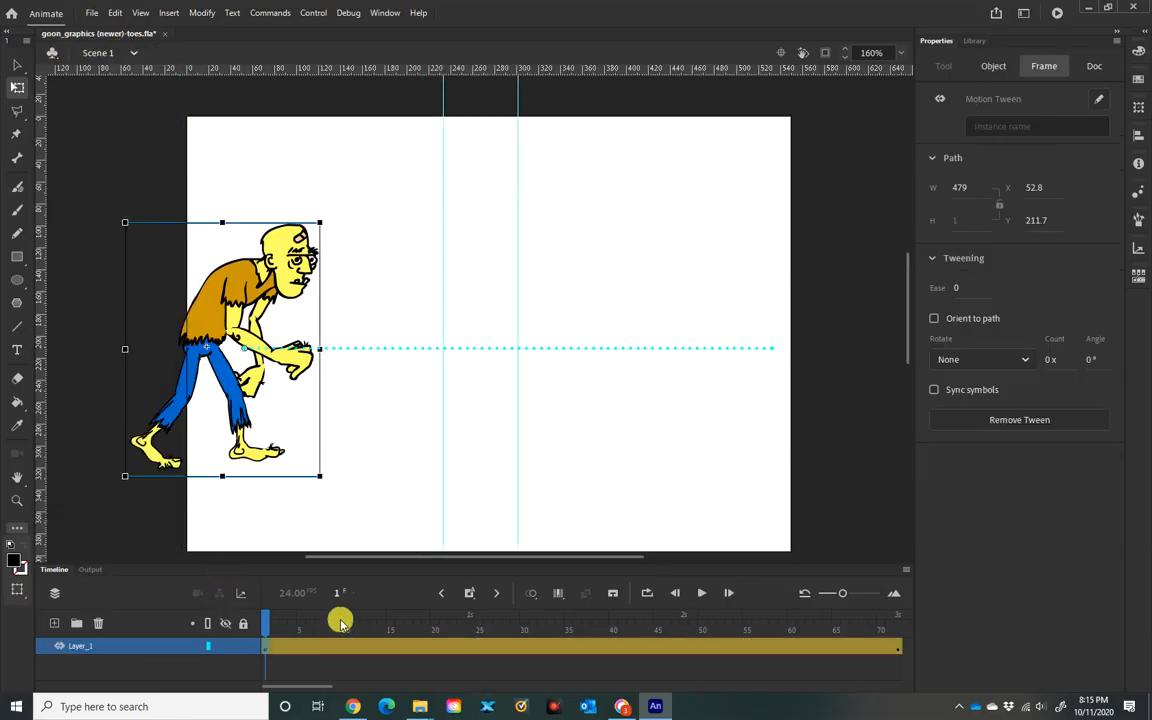
{"action": "left_click_drag", "start_coordinate": [293, 623], "coordinate": [105, 599]}
{"action": "key", "text": "Return"}
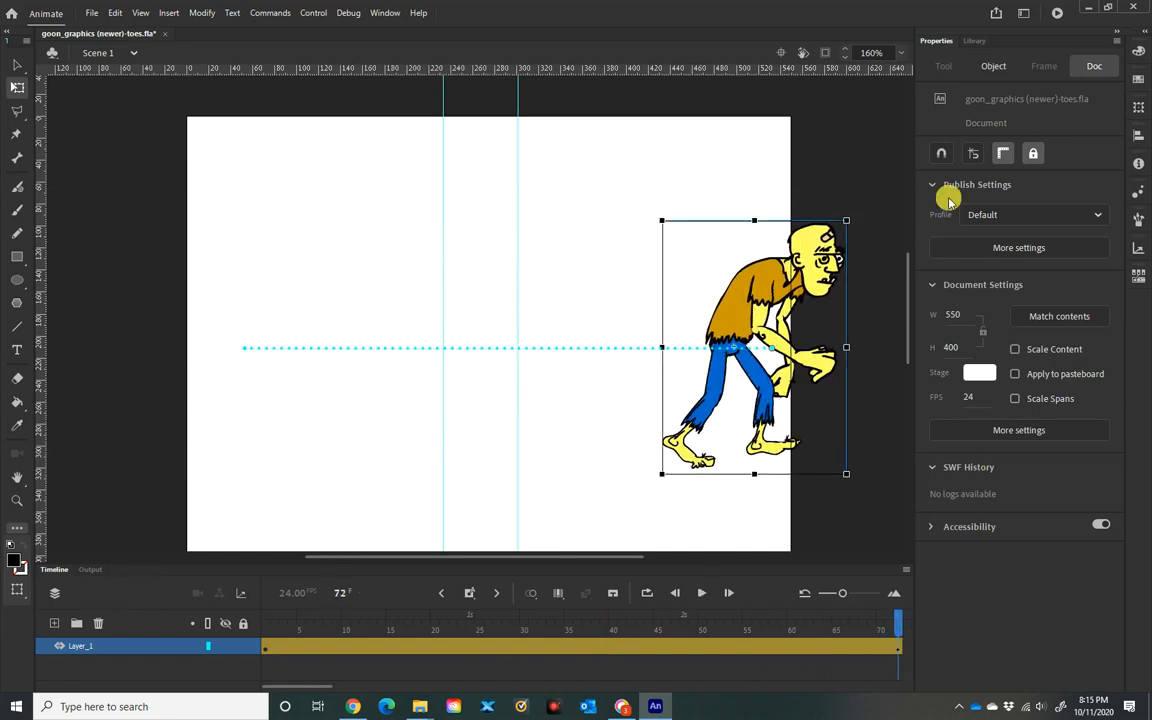
- Open the goon symbol from the library to examine its rigged pose, and return to the goon walk instance's properties in Scene 1
{"action": "left_click", "coordinate": [974, 41]}
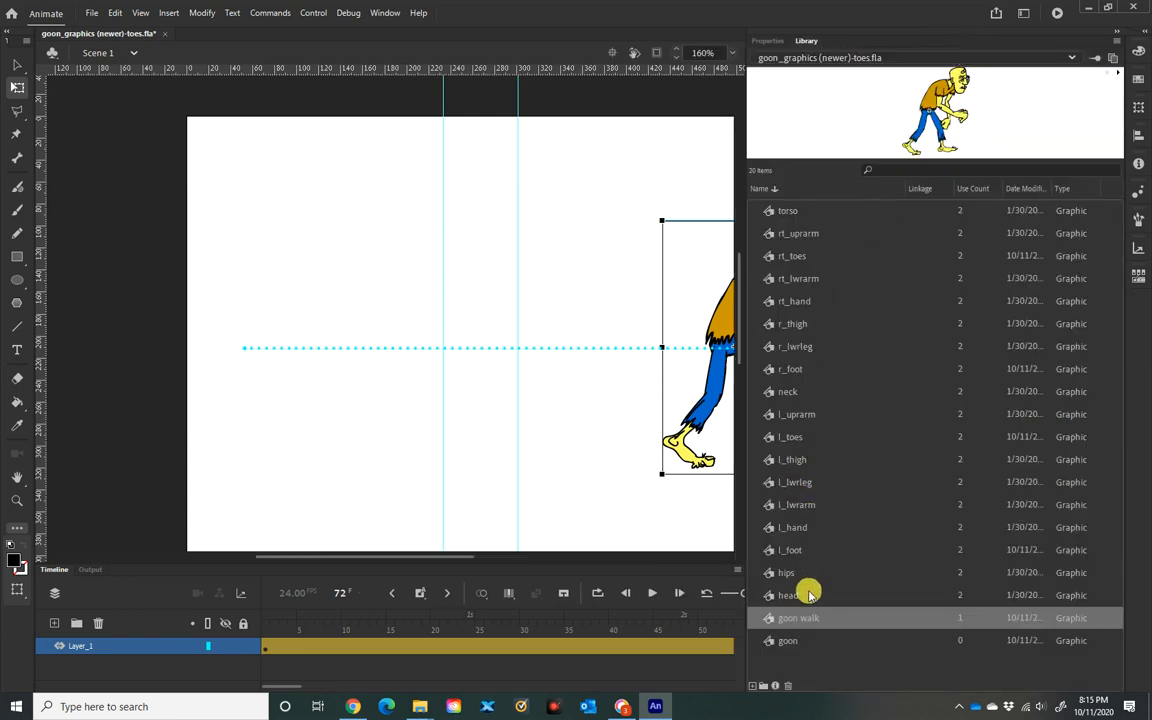
{"action": "left_click", "coordinate": [788, 641]}
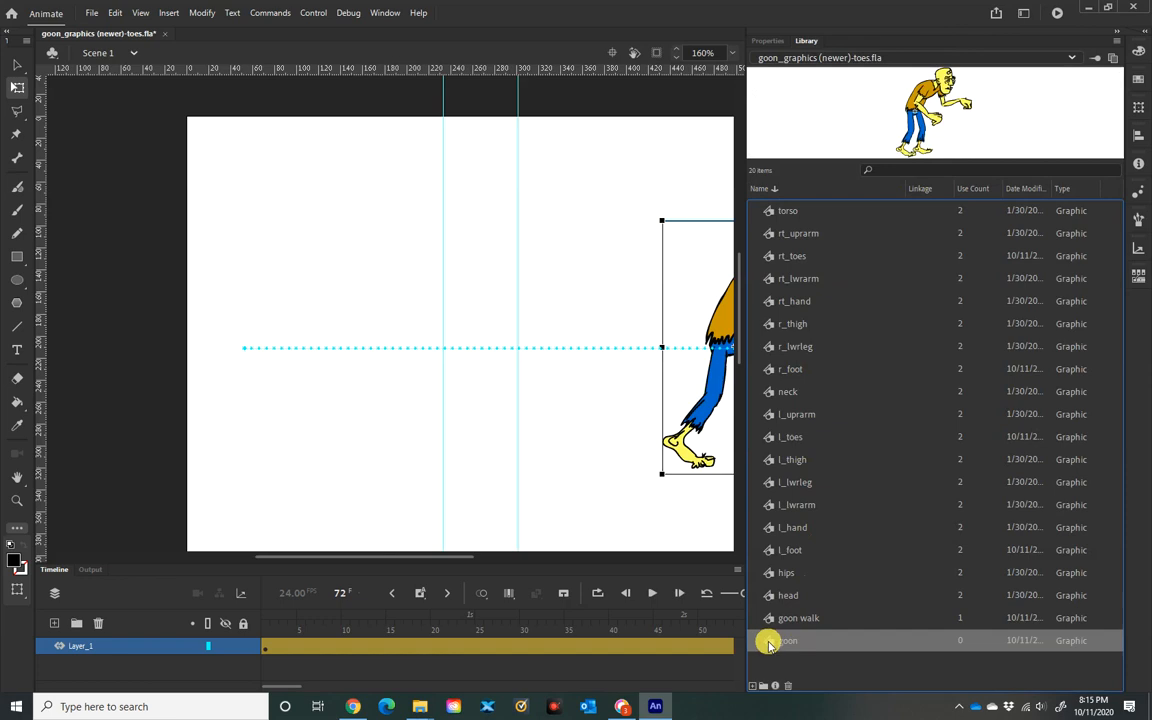
{"action": "double_click", "coordinate": [769, 646]}
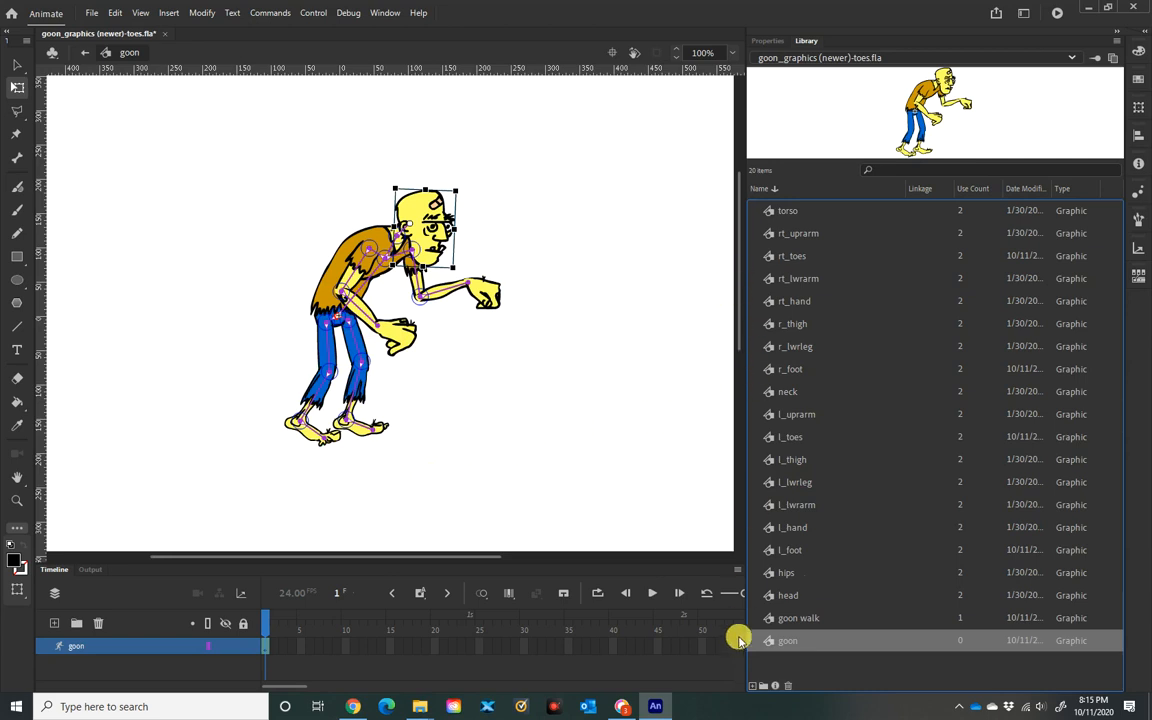
{"action": "left_click", "coordinate": [87, 53]}
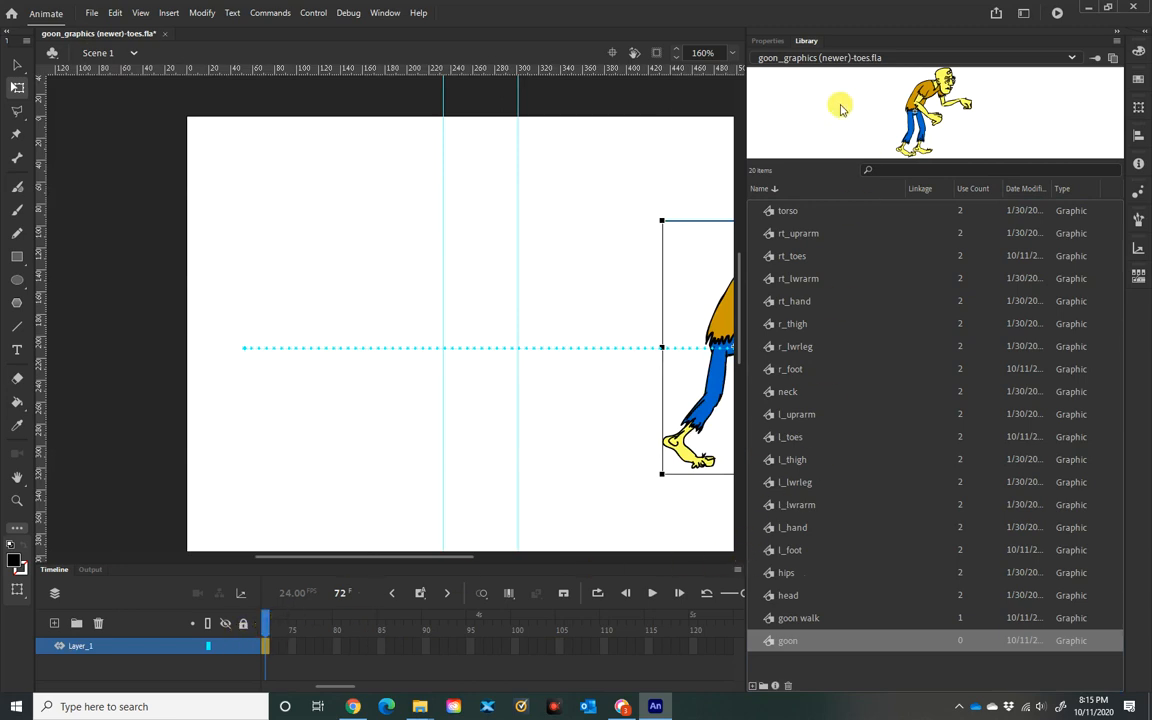
{"action": "left_click", "coordinate": [767, 40]}
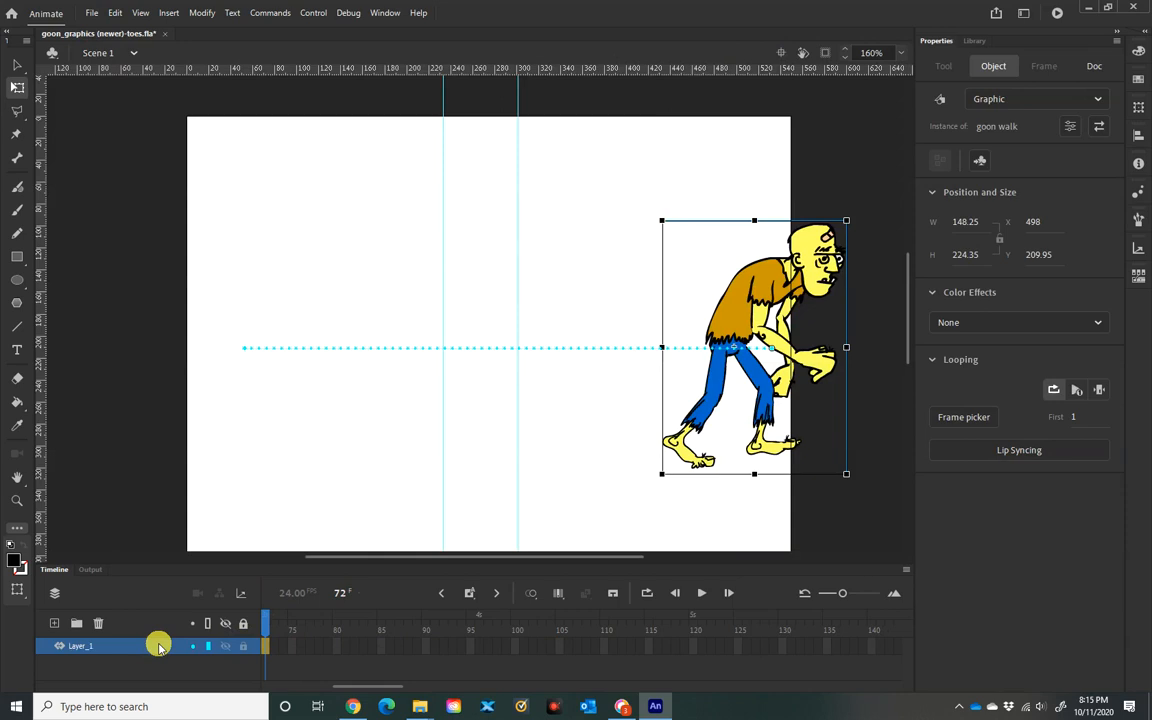
- Rewind the Scene 1 timeline to frame 1 and replay the walk across the stage
{"action": "left_click_drag", "start_coordinate": [268, 625], "coordinate": [176, 630]}
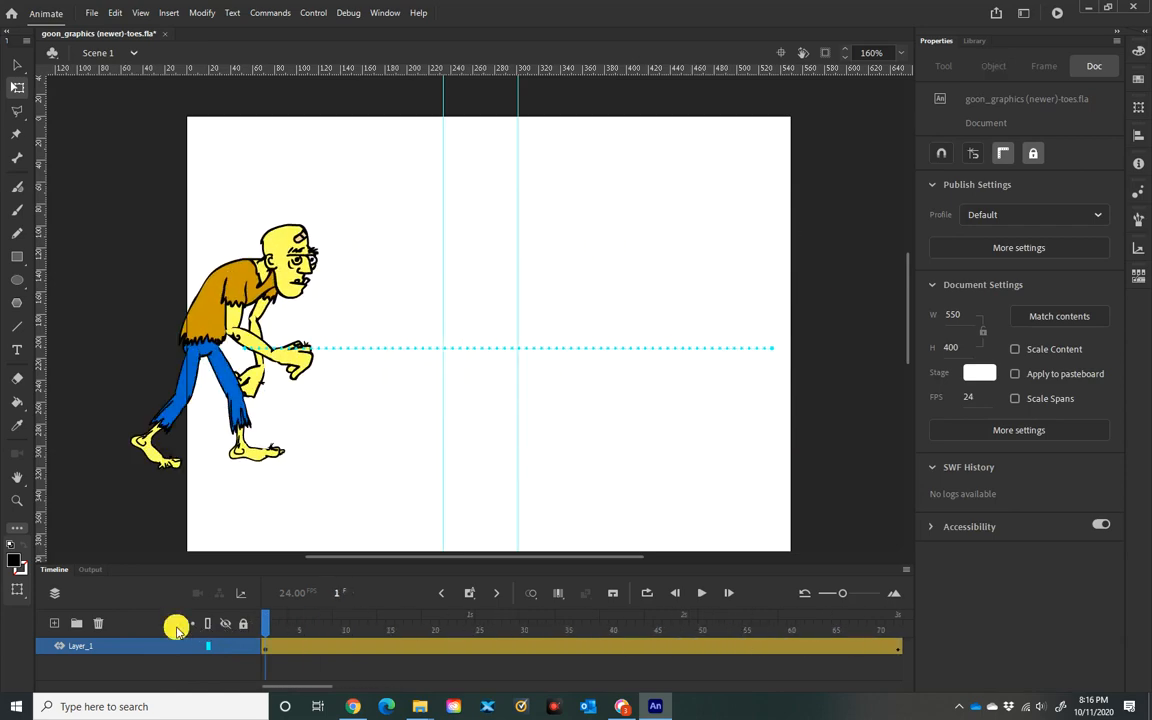
{"action": "key", "text": "Return"}
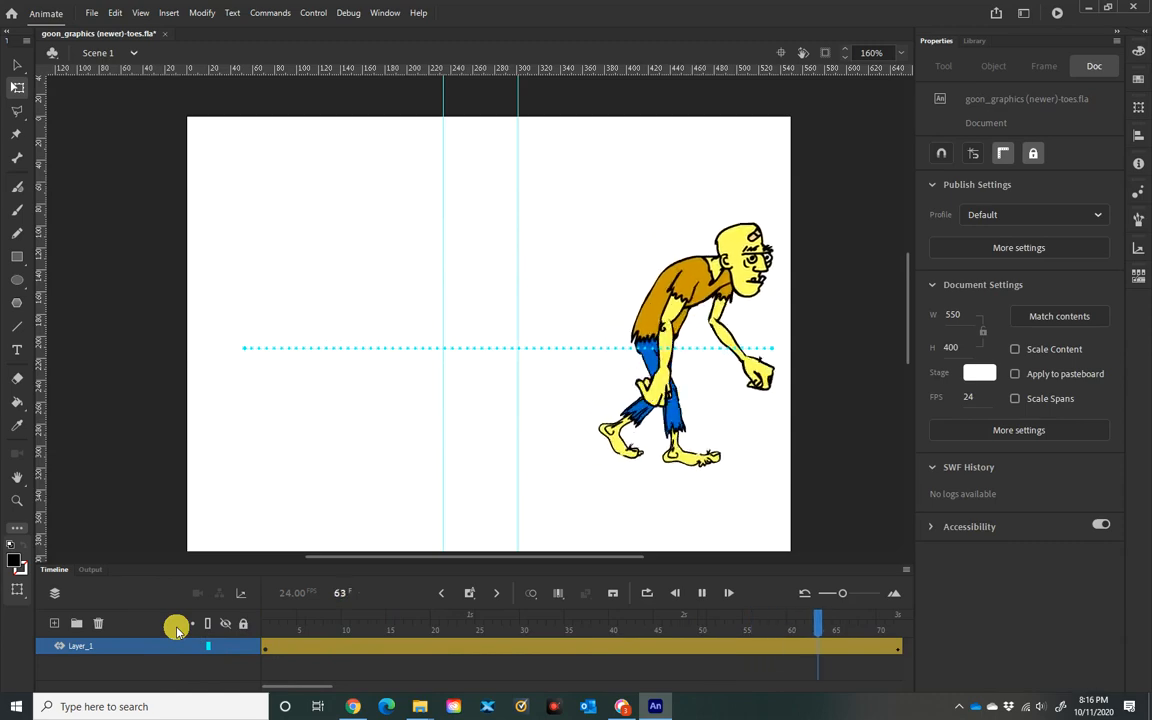
{"action": "key", "text": "Return"}
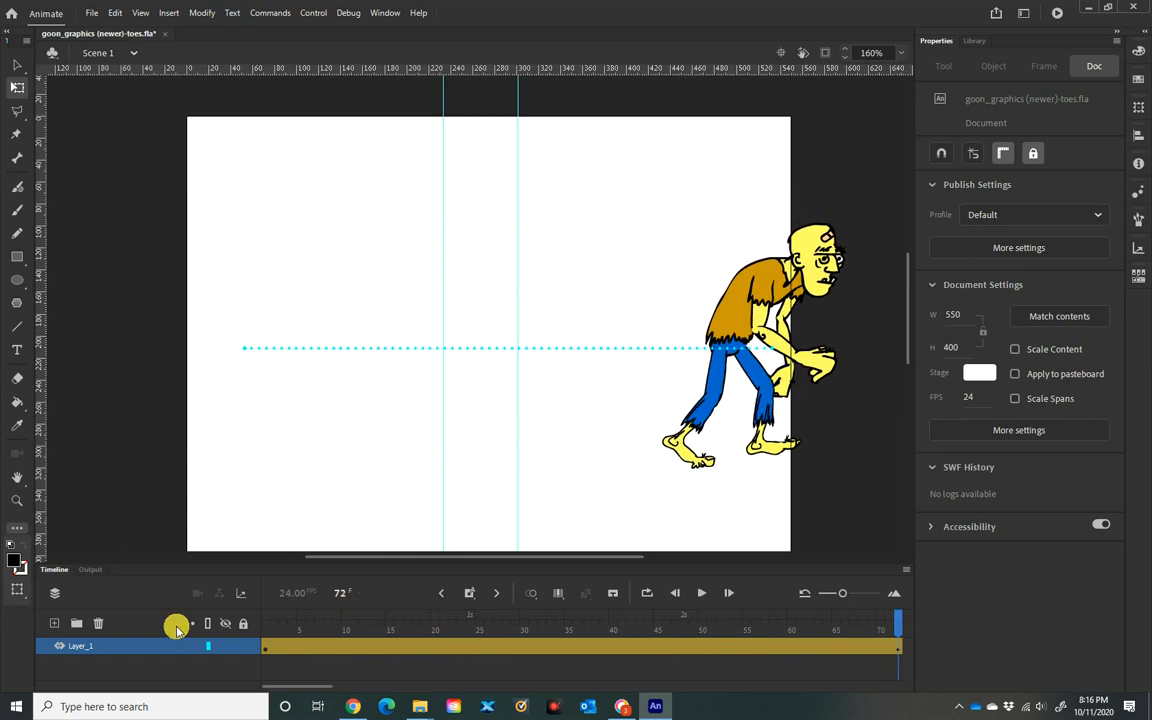
- Open the goon walk symbol from the stage and scrub its armature animation back to frame 1
{"action": "left_click", "coordinate": [733, 316]}
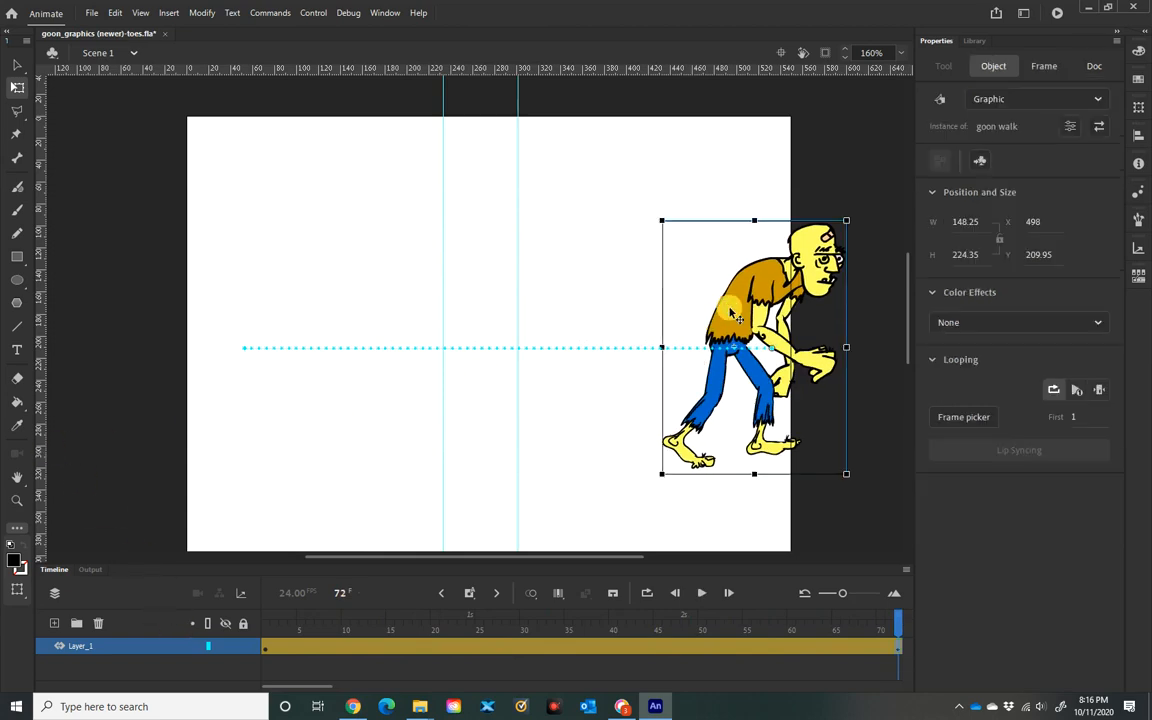
{"action": "double_click", "coordinate": [733, 316]}
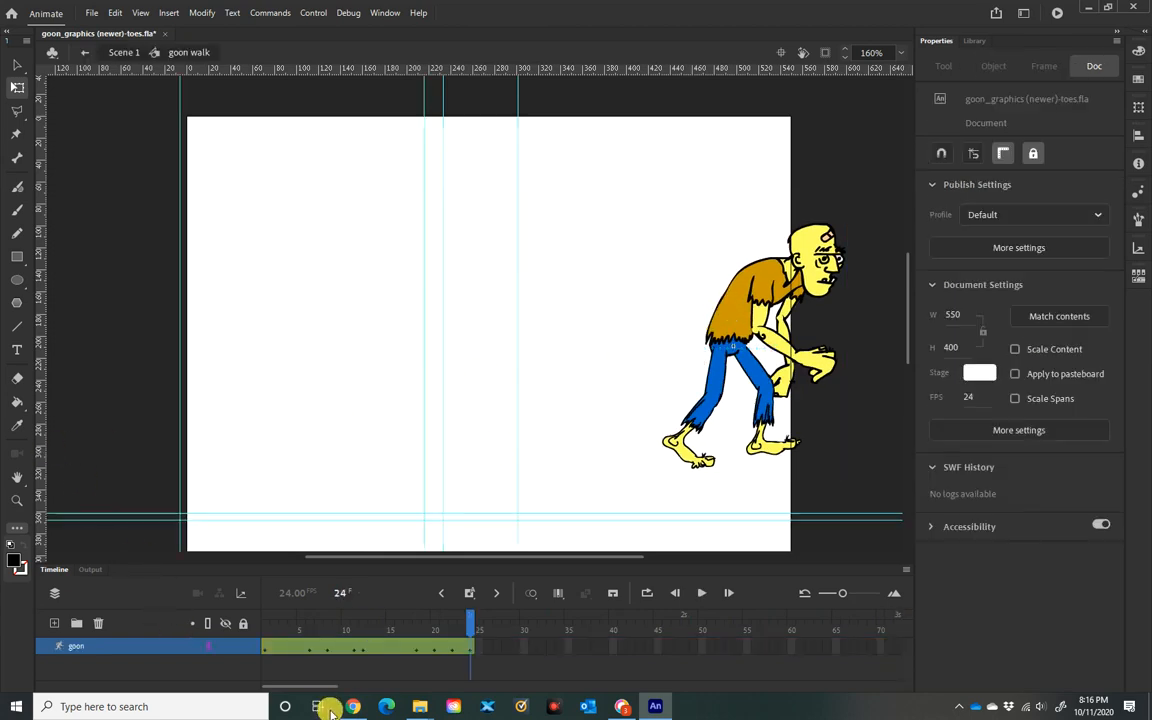
{"action": "left_click_drag", "start_coordinate": [468, 621], "coordinate": [253, 613]}
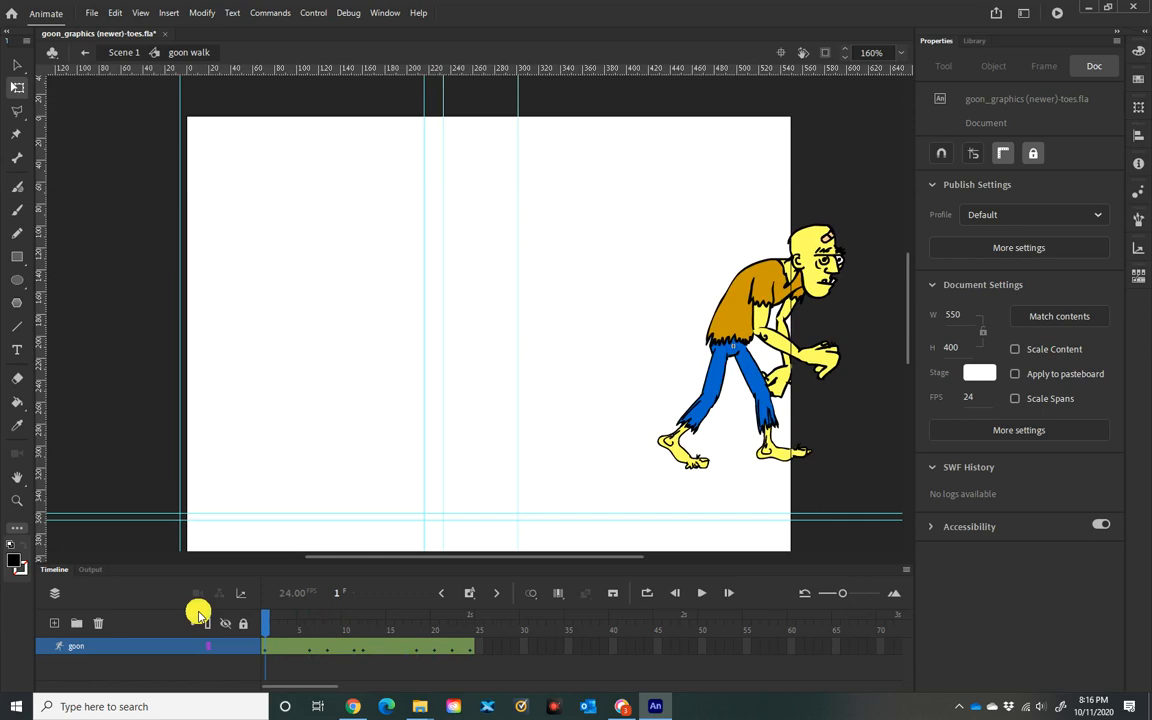